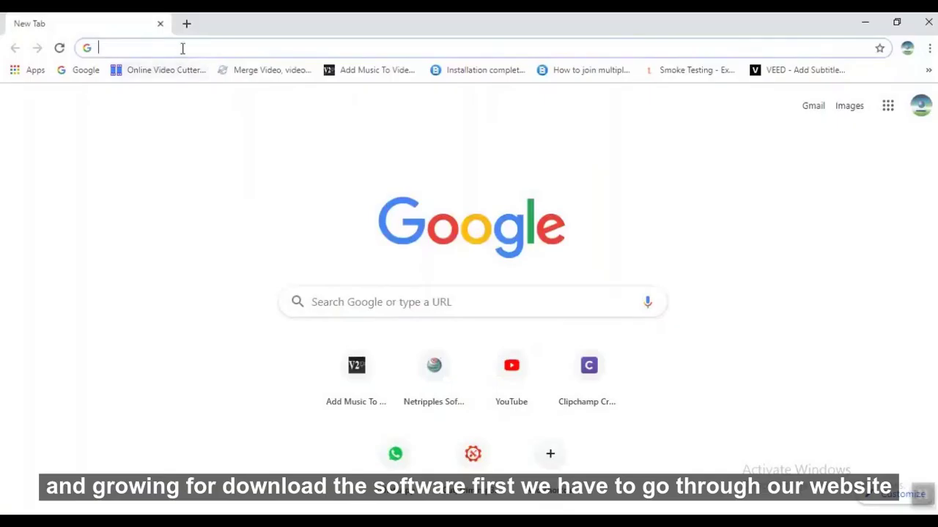
Go to netripples.com and open the Ideal Hospital product page under Hospitals.
{"action": "type", "text": "net"}
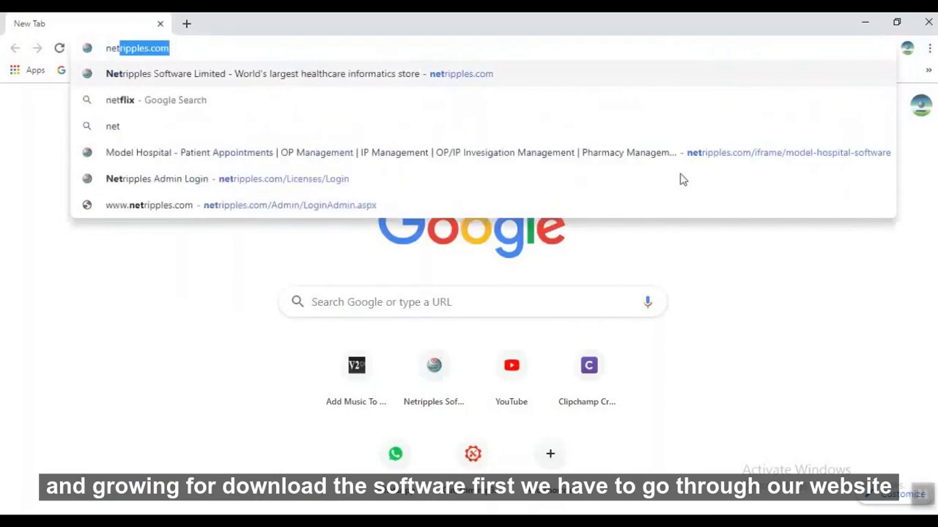
{"action": "key", "text": "Return"}
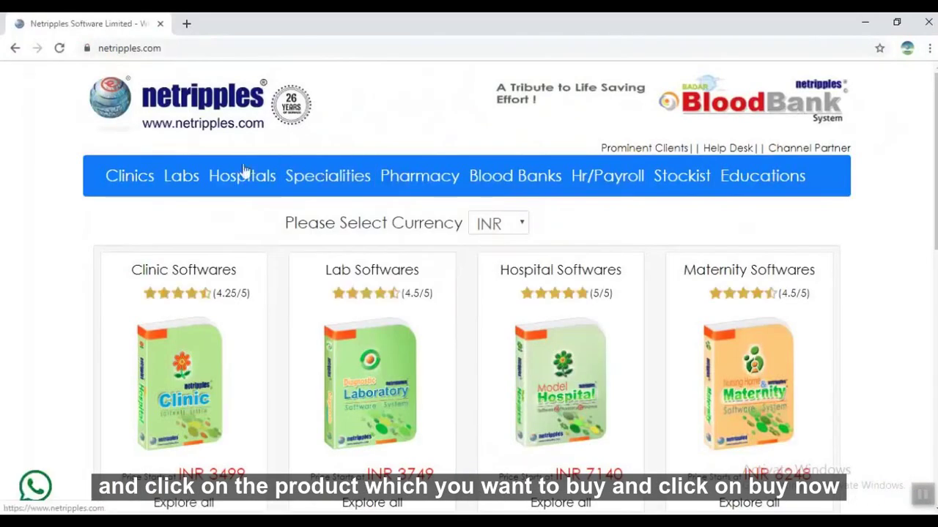
{"action": "mouse_move", "coordinate": [245, 172]}
{"action": "left_click", "coordinate": [264, 265]}
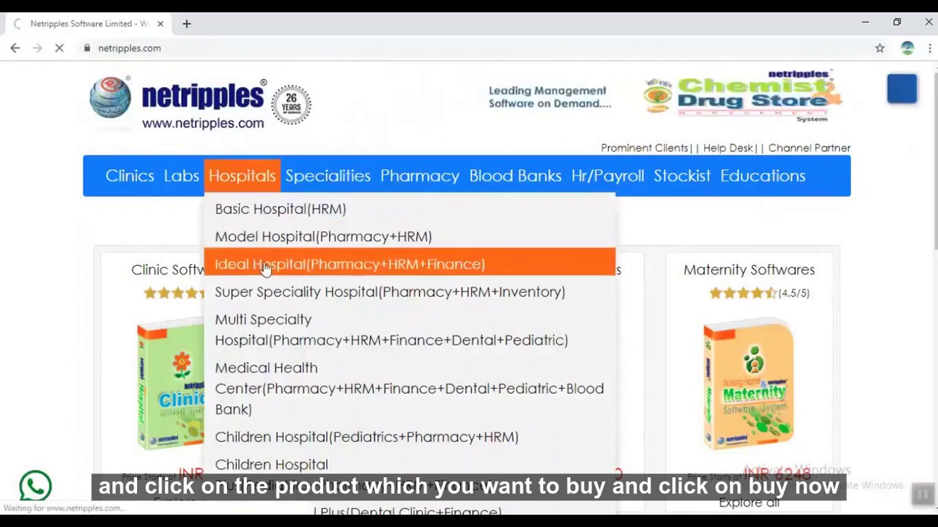
{"action": "scroll", "coordinate": [706, 293], "scroll_direction": "down", "scroll_amount": 1}
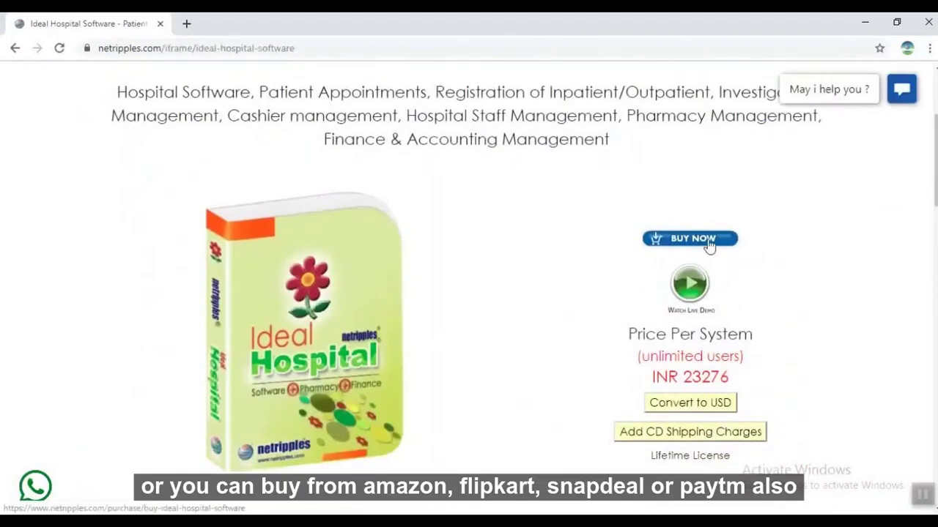
{"action": "scroll", "coordinate": [709, 245], "scroll_direction": "down", "scroll_amount": 8}
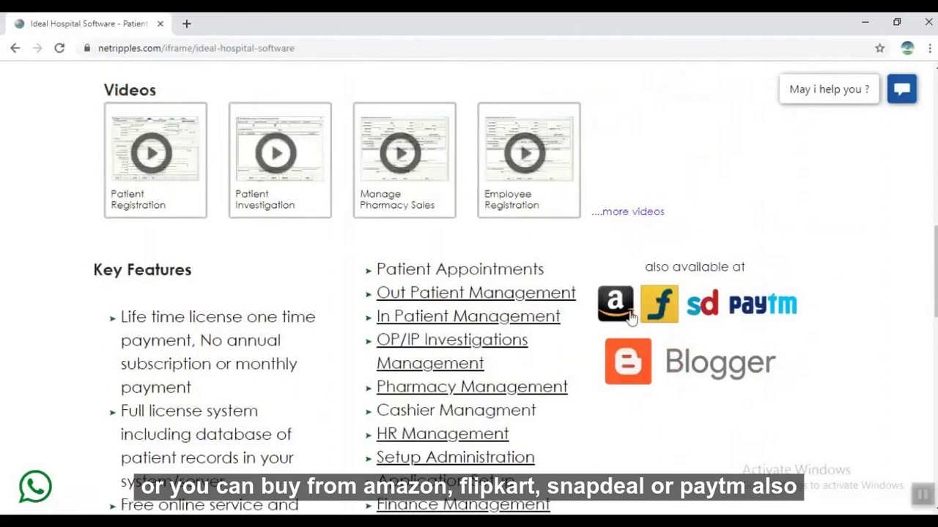
{"action": "scroll", "coordinate": [756, 329], "scroll_direction": "up", "scroll_amount": 4}
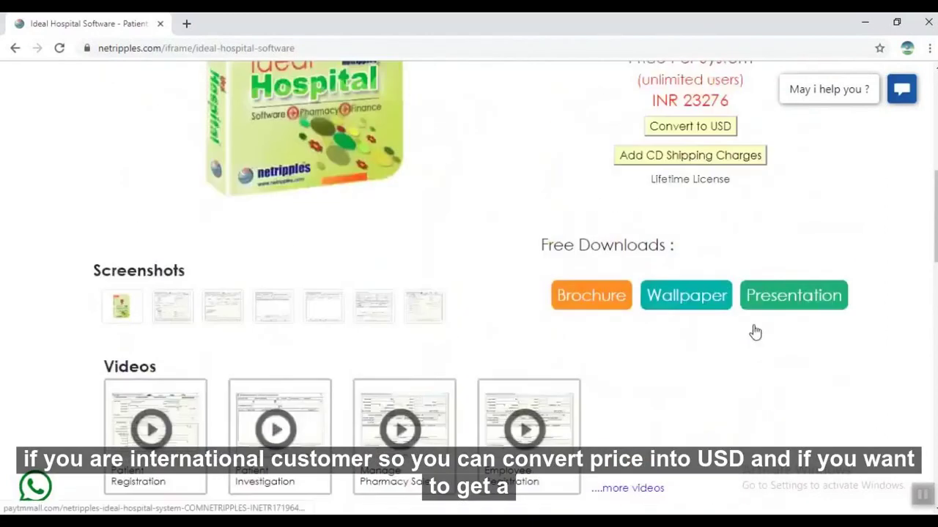
{"action": "scroll", "coordinate": [755, 332], "scroll_direction": "up", "scroll_amount": 3}
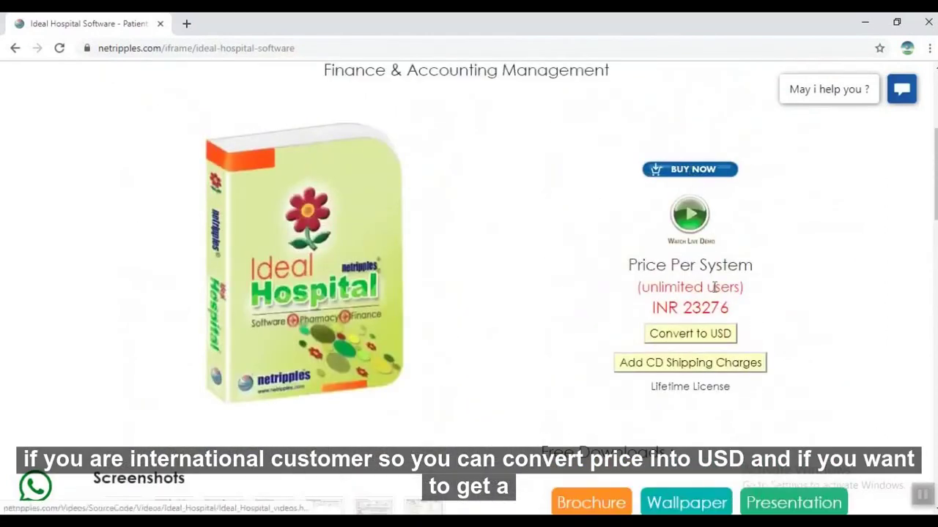
Show the Ideal Hospital price in USD with CD shipping added (USD 366) and start the purchase.
{"action": "left_click", "coordinate": [714, 334]}
{"action": "left_click", "coordinate": [713, 334]}
{"action": "left_click", "coordinate": [713, 334]}
{"action": "left_click", "coordinate": [714, 334]}
{"action": "left_click", "coordinate": [713, 334]}
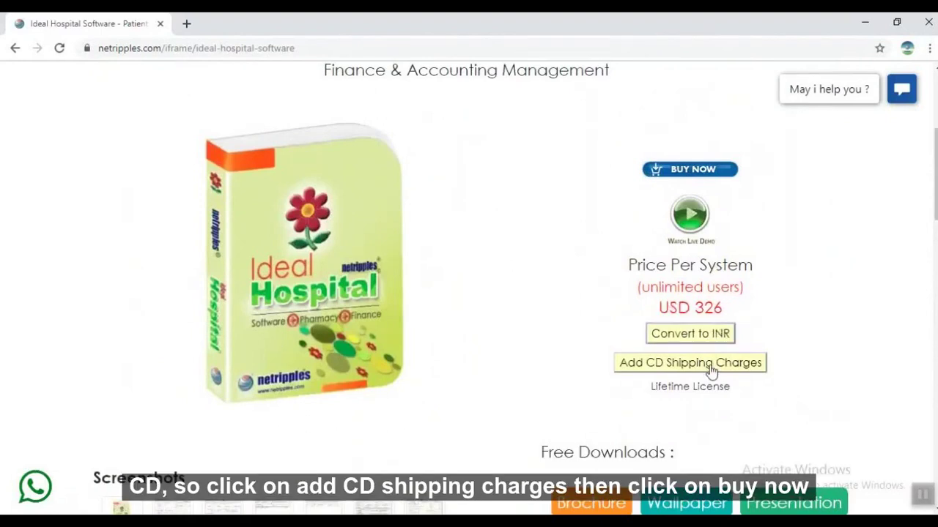
{"action": "left_click", "coordinate": [709, 372]}
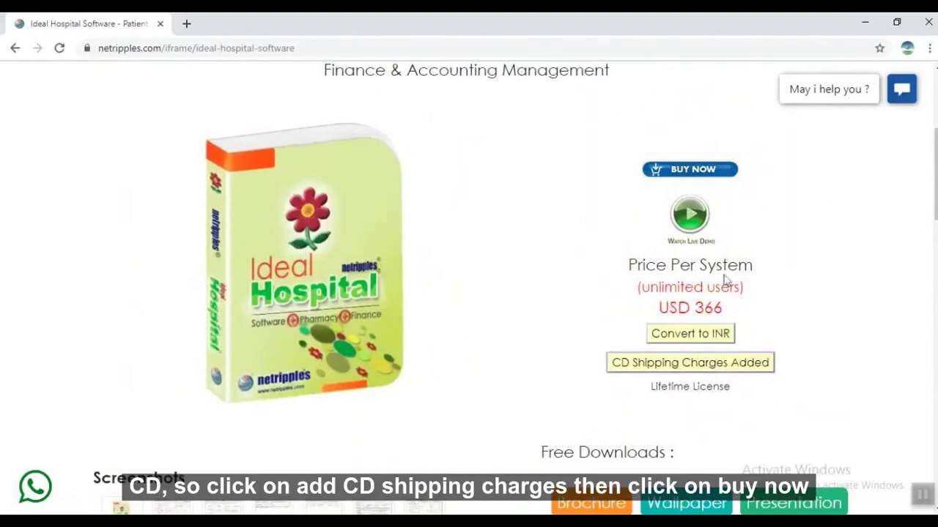
{"action": "left_click", "coordinate": [718, 173]}
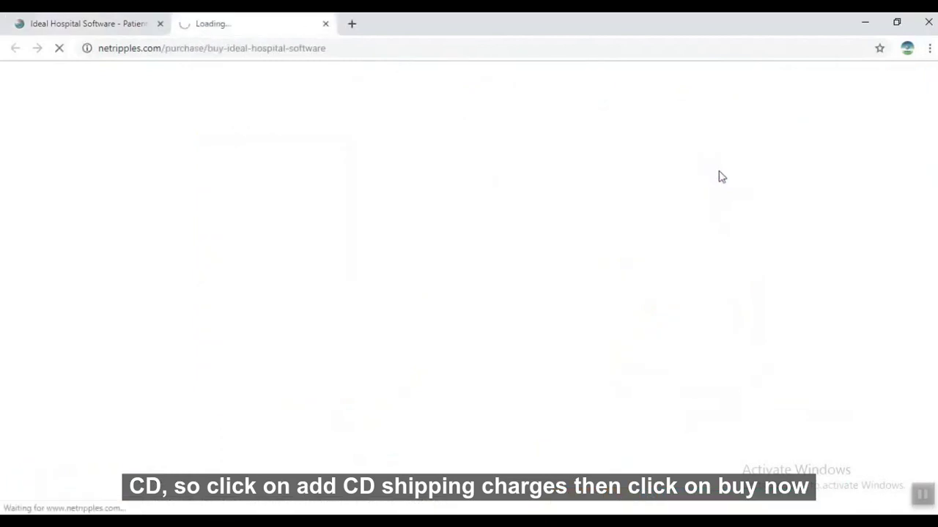
Scroll past the billing details and payment gateways and generate an invoice for offline payment.
{"action": "scroll", "coordinate": [612, 347], "scroll_direction": "down", "scroll_amount": 3}
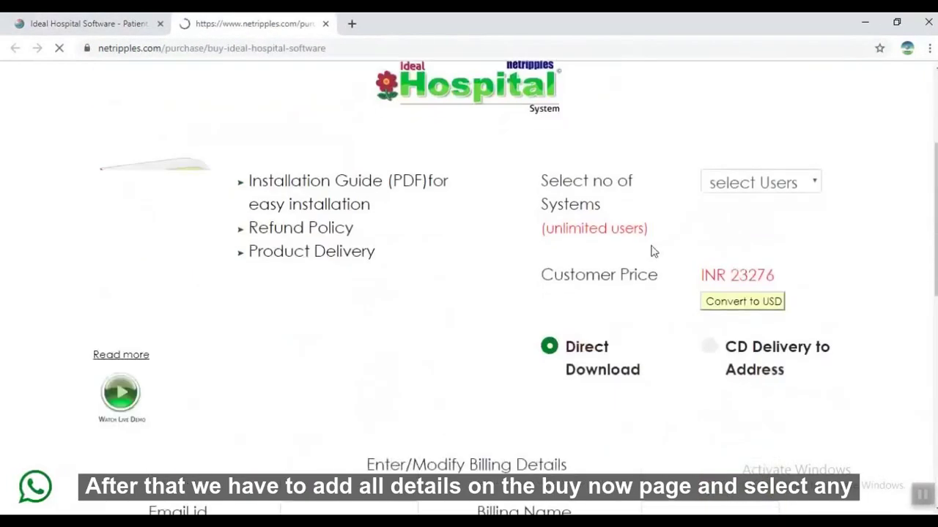
{"action": "scroll", "coordinate": [601, 349], "scroll_direction": "down", "scroll_amount": 3}
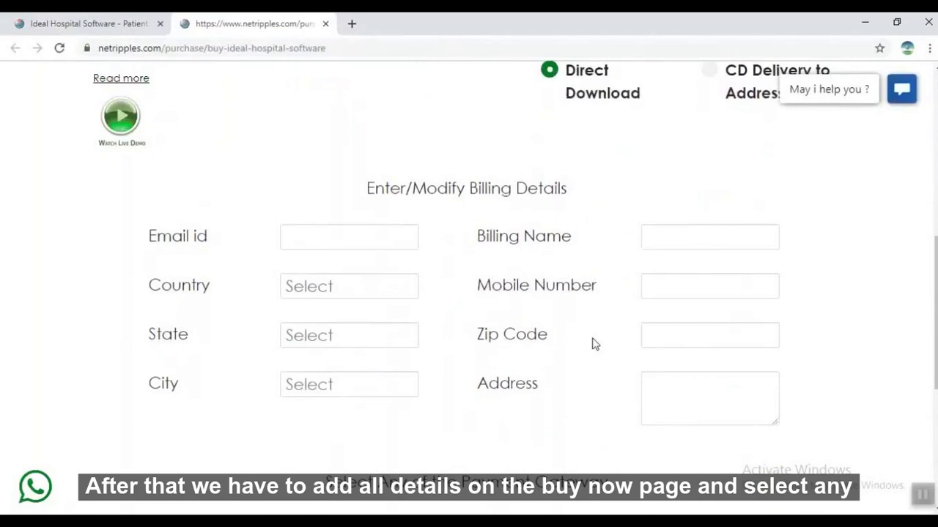
{"action": "scroll", "coordinate": [513, 366], "scroll_direction": "down", "scroll_amount": 3}
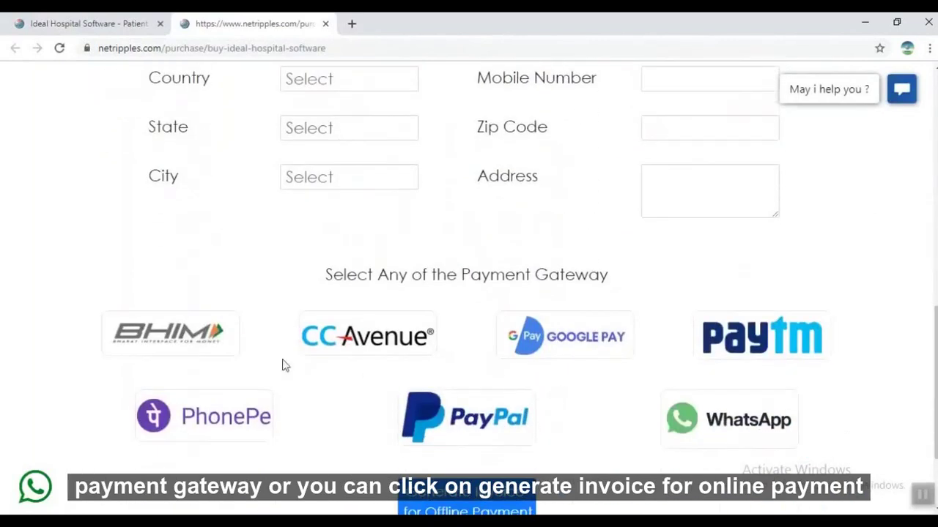
{"action": "scroll", "coordinate": [450, 381], "scroll_direction": "down", "scroll_amount": 2}
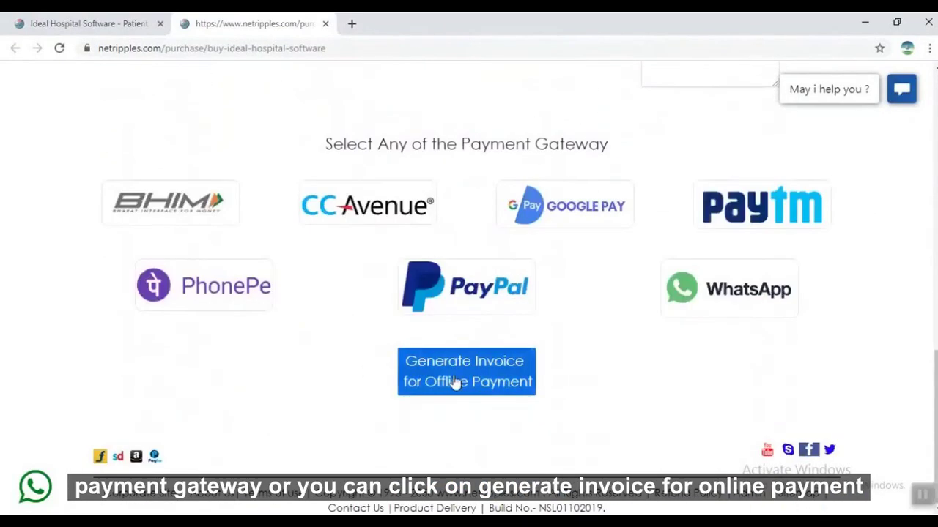
{"action": "left_click", "coordinate": [455, 382]}
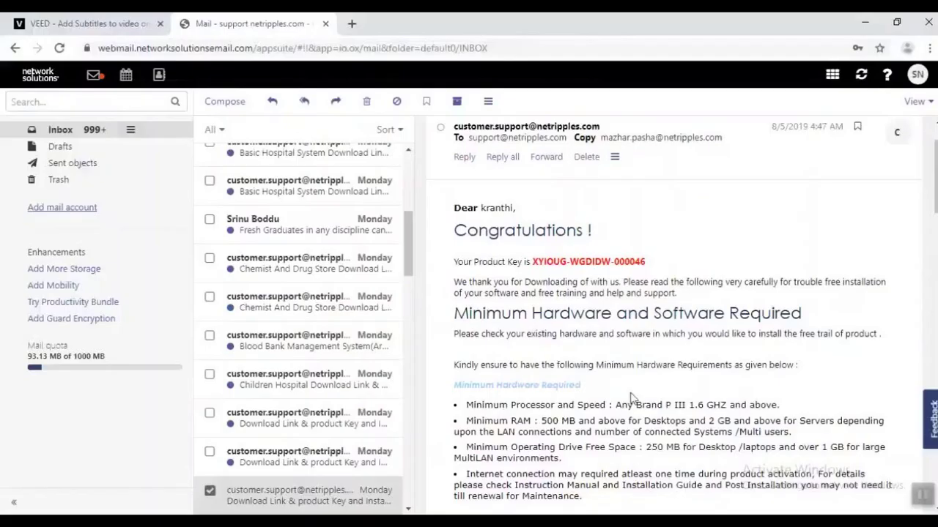
Highlight the product key in the Netripples download email, then clear the selection.
{"action": "left_click_drag", "start_coordinate": [530, 262], "coordinate": [649, 269]}
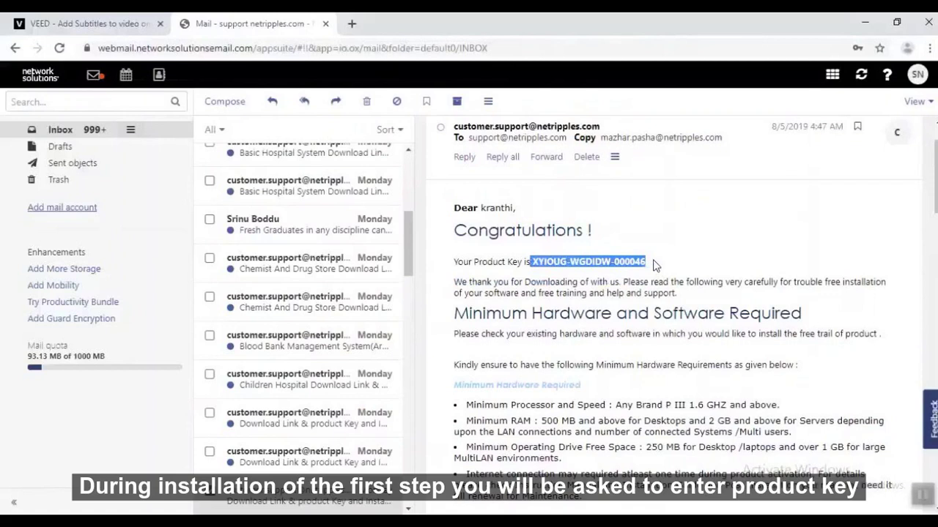
{"action": "left_click", "coordinate": [653, 265]}
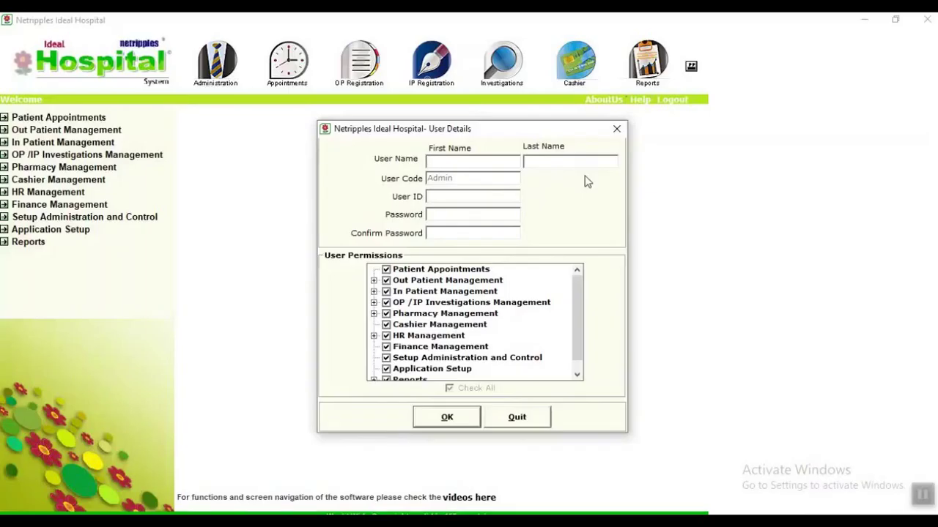
Fill in the new user's name, user ID and confirmed password, and create the account.
{"action": "key", "text": "Tab"}
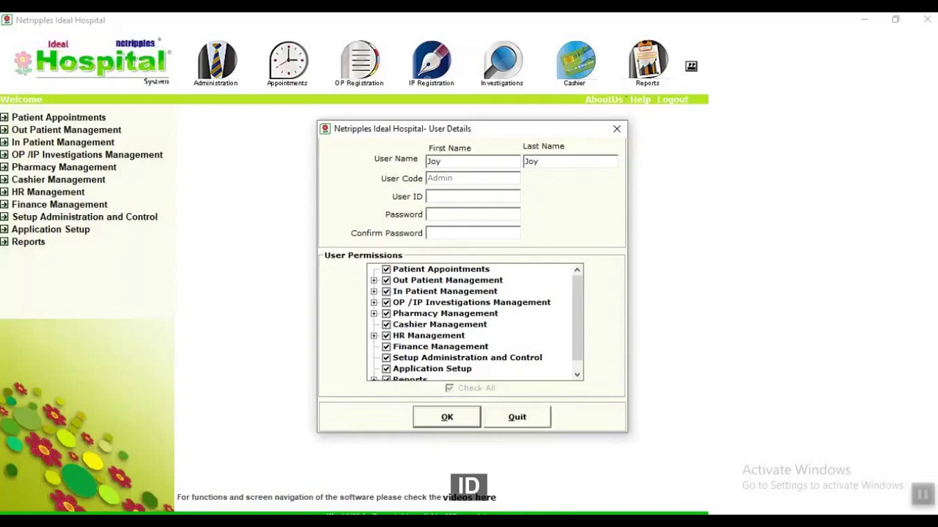
{"action": "key", "text": "Tab"}
{"action": "key", "text": "Tab"}
{"action": "key", "text": "Tab"}
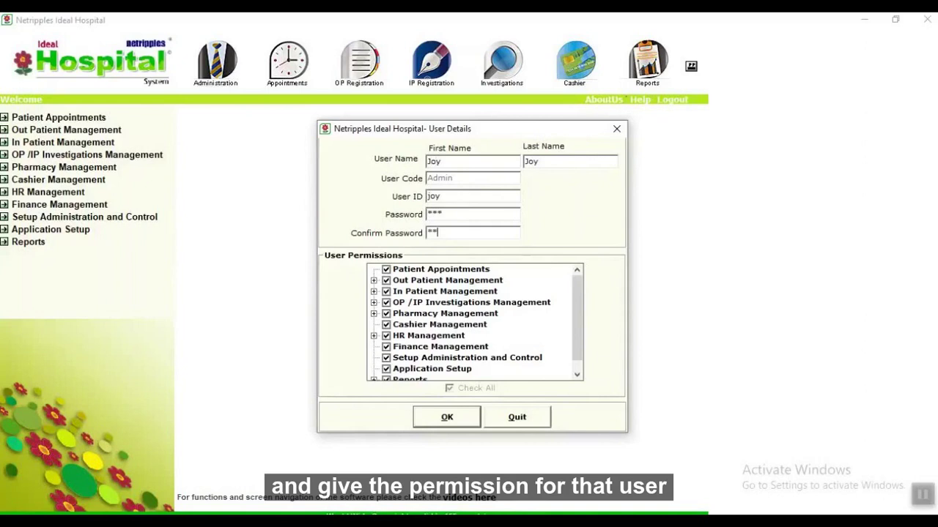
{"action": "key", "text": "Tab"}
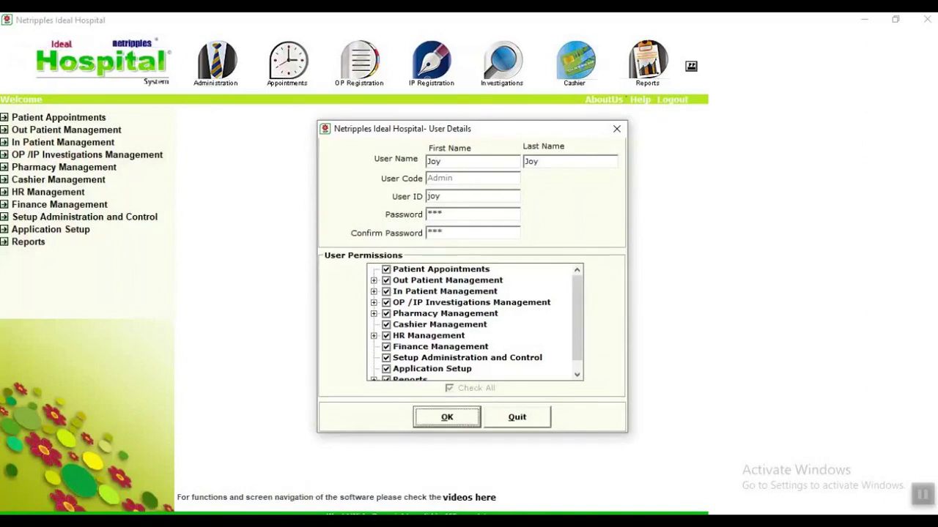
{"action": "key", "text": "Return"}
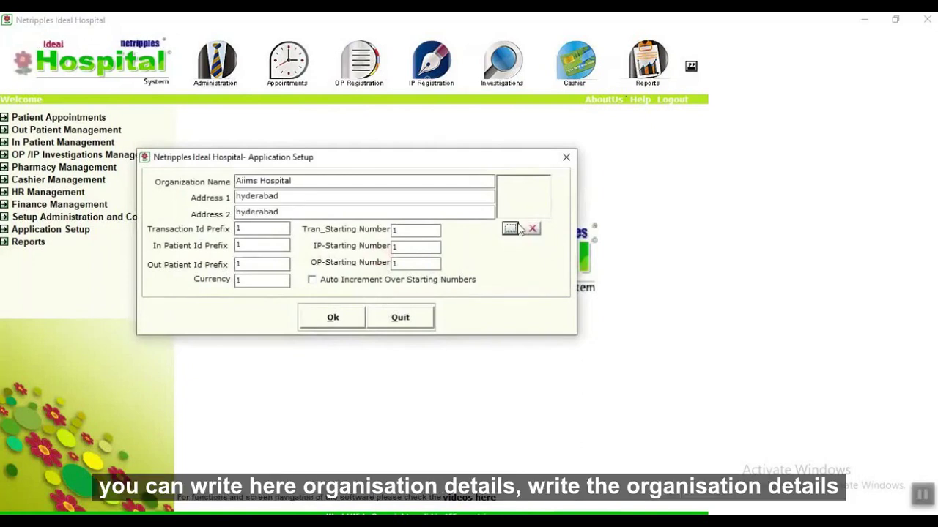
Set the AddImage picture from the Images folder as logo, enable Auto Increment, and save the organisation details.
{"action": "left_click", "coordinate": [510, 229]}
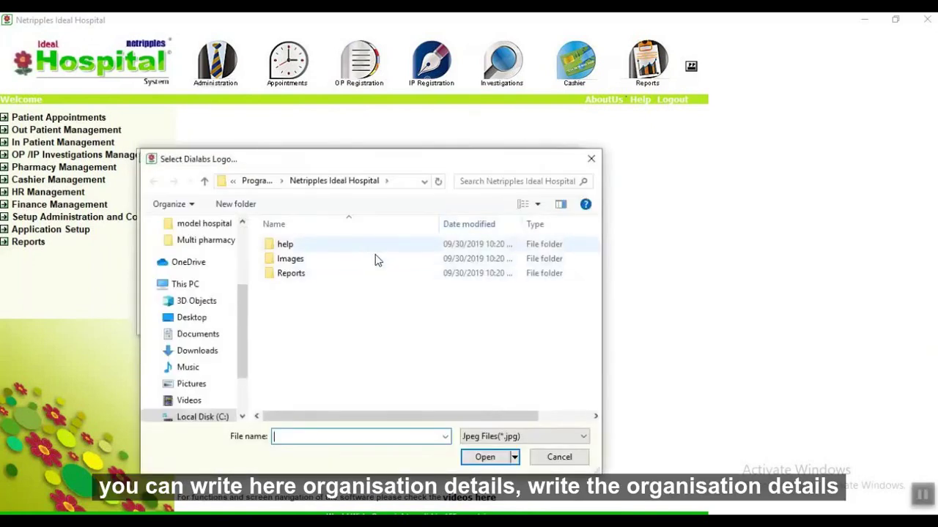
{"action": "double_click", "coordinate": [375, 258]}
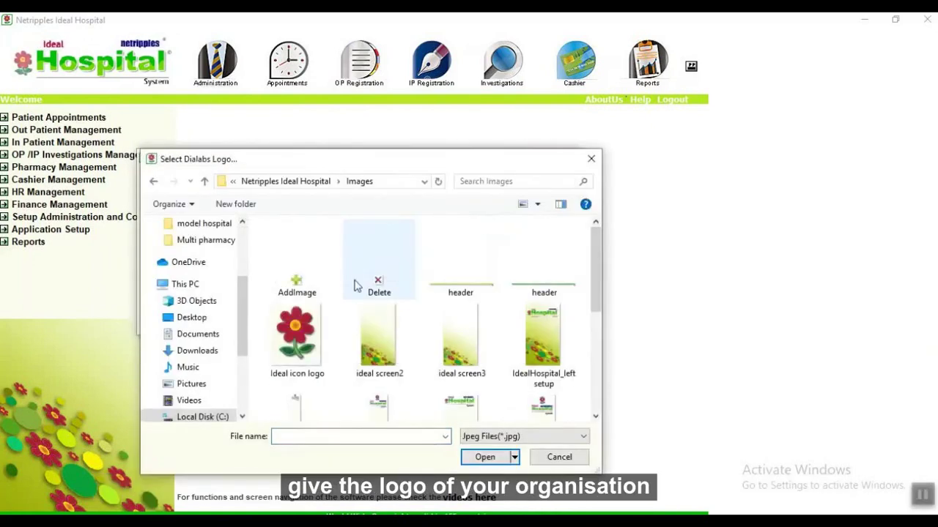
{"action": "double_click", "coordinate": [297, 267]}
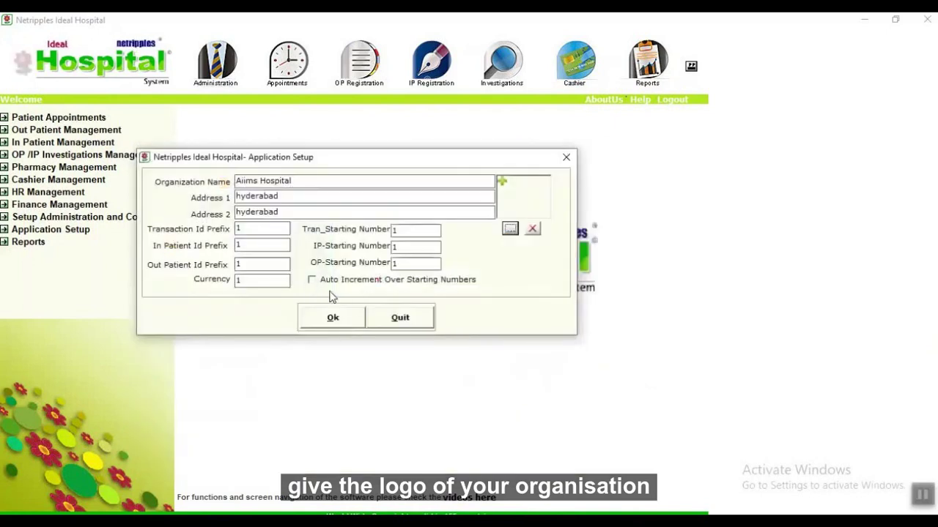
{"action": "left_click", "coordinate": [312, 280]}
{"action": "left_click", "coordinate": [326, 319]}
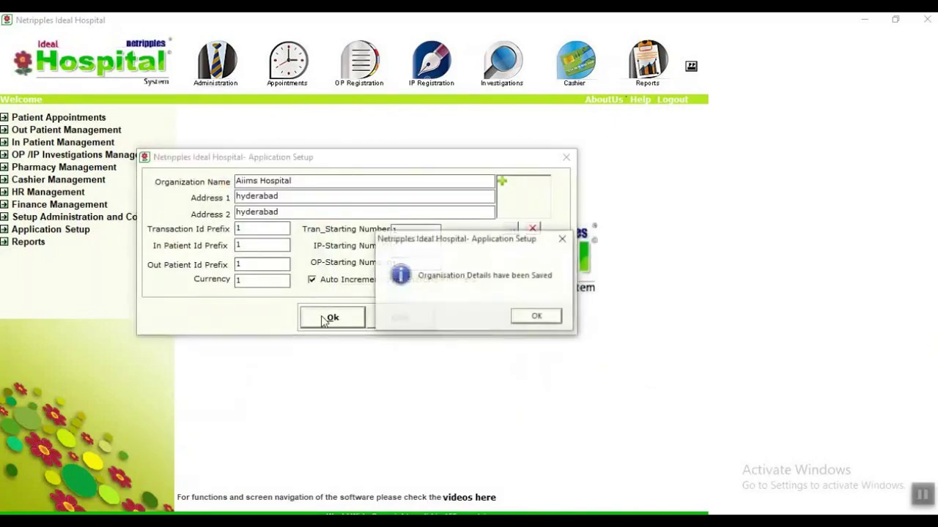
{"action": "left_click", "coordinate": [534, 316]}
Enter the new user's ID and password in the login window.
{"action": "type", "text": "joy"}
{"action": "key", "text": "Tab"}
{"action": "type", "text": "*"}
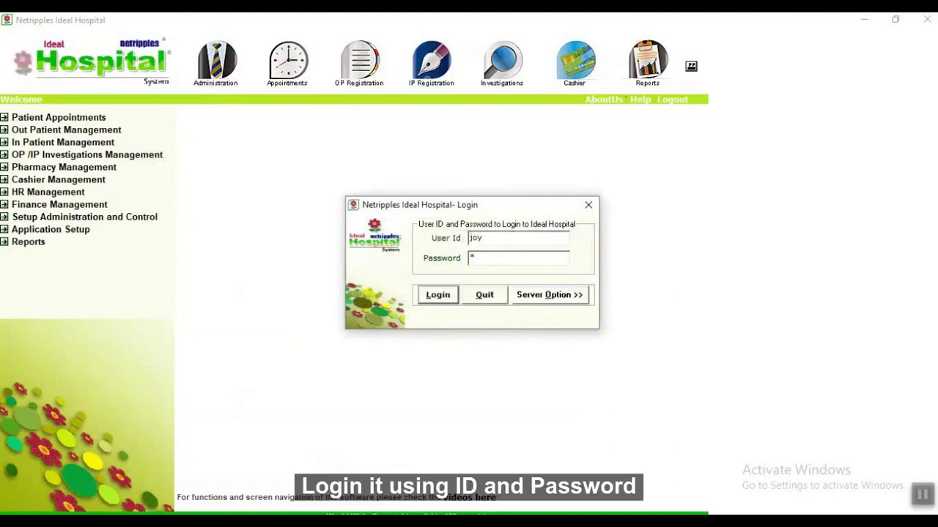
{"action": "type", "text": "**"}
Log in, then enter Setup Administration and Control with the user's password.
{"action": "left_click", "coordinate": [439, 296]}
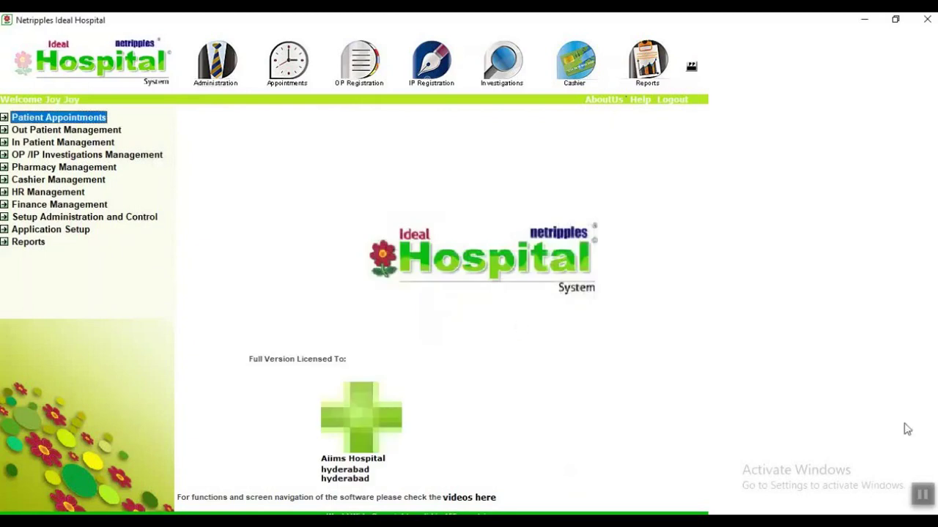
{"action": "left_click", "coordinate": [921, 498]}
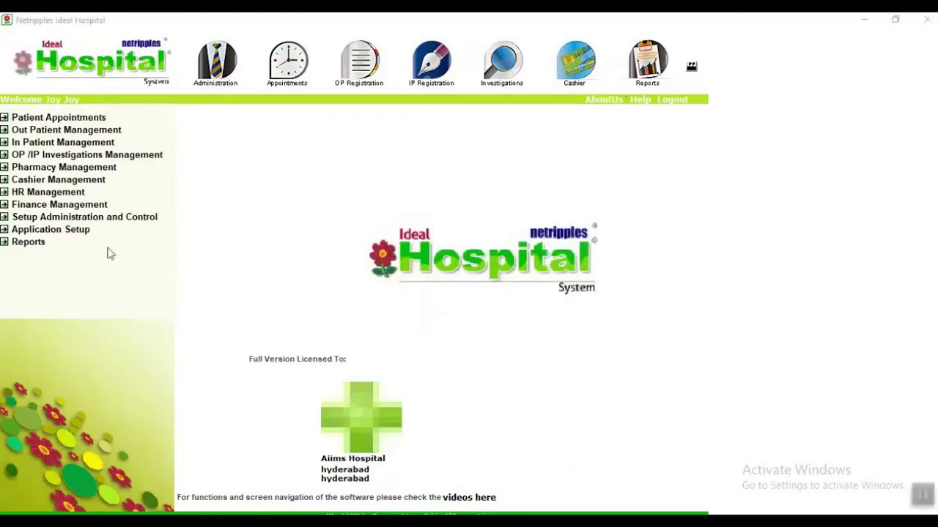
{"action": "left_click", "coordinate": [108, 220]}
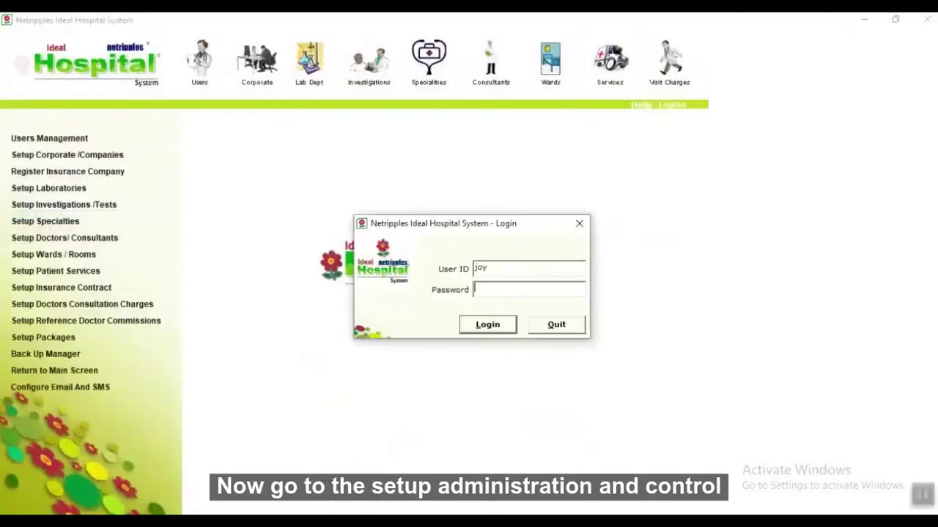
{"action": "type", "text": "***"}
{"action": "key", "text": "Return"}
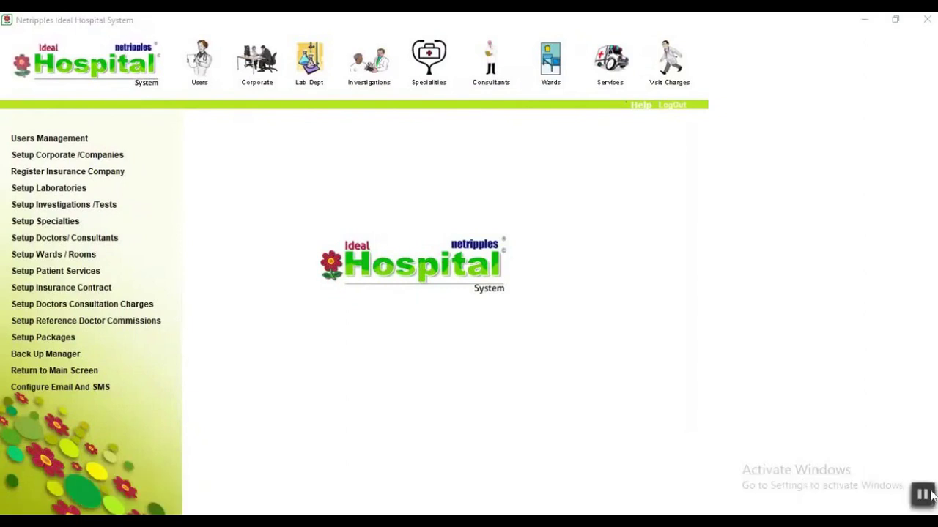
Browse the users, corporates, insurance, laboratories, investigations, specialties, doctors, wards, services and insurance contract lists.
{"action": "left_click", "coordinate": [48, 141]}
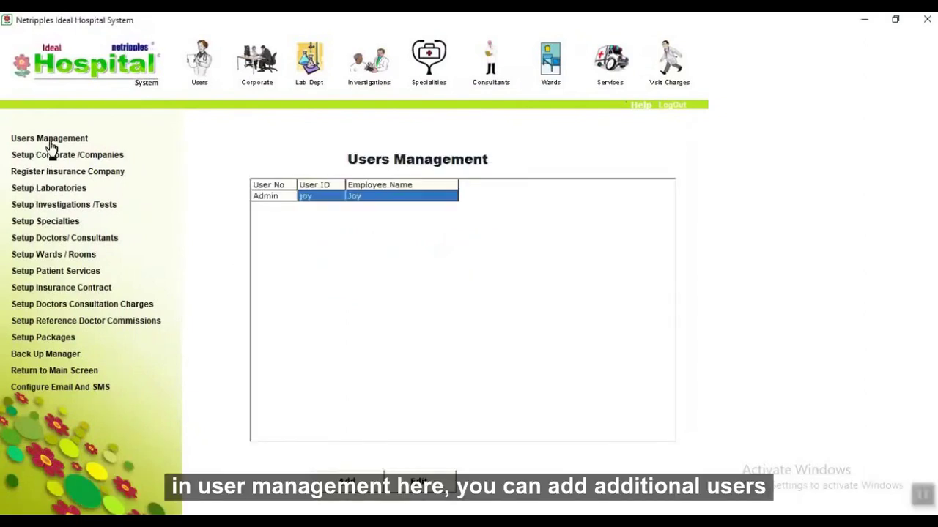
{"action": "left_click", "coordinate": [109, 159]}
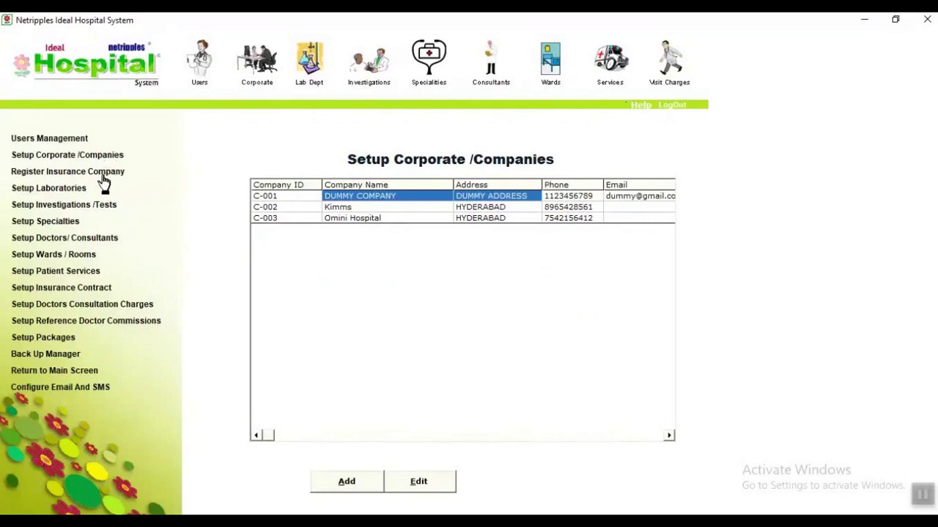
{"action": "left_click", "coordinate": [103, 177]}
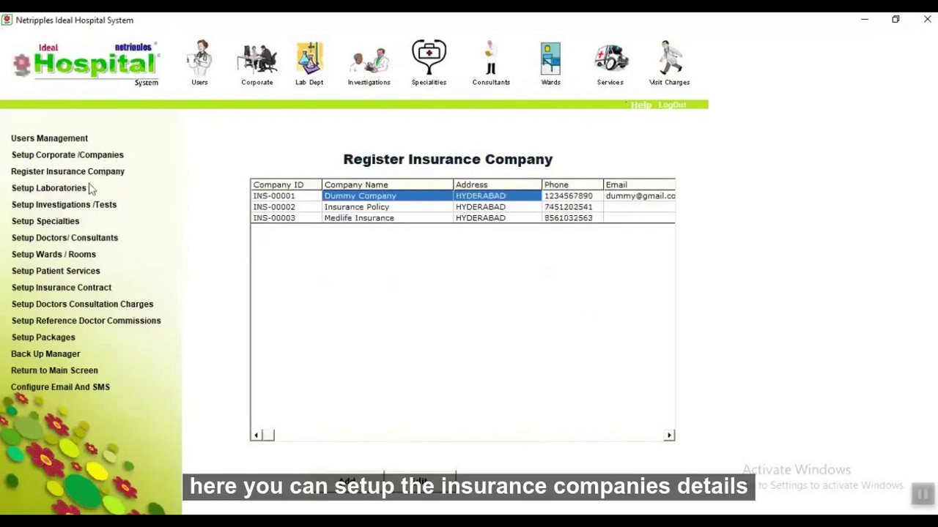
{"action": "left_click", "coordinate": [77, 192]}
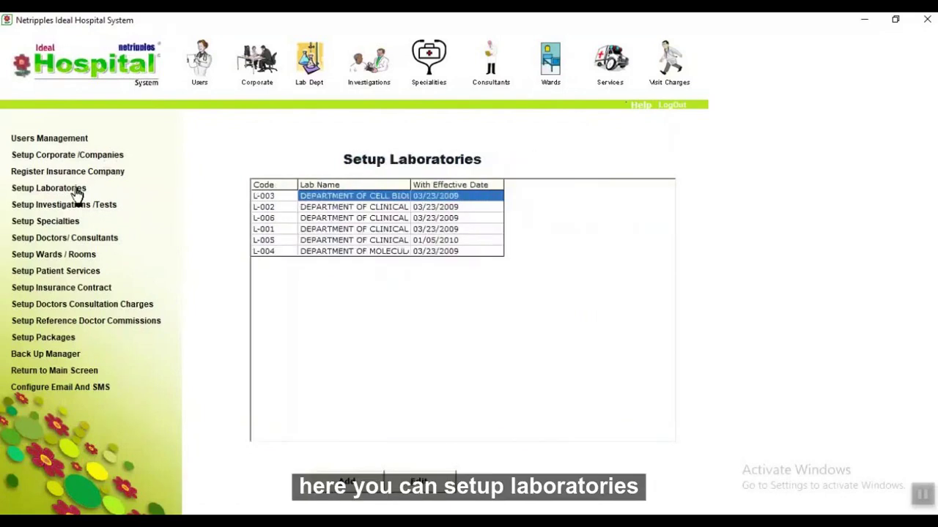
{"action": "left_click", "coordinate": [76, 209]}
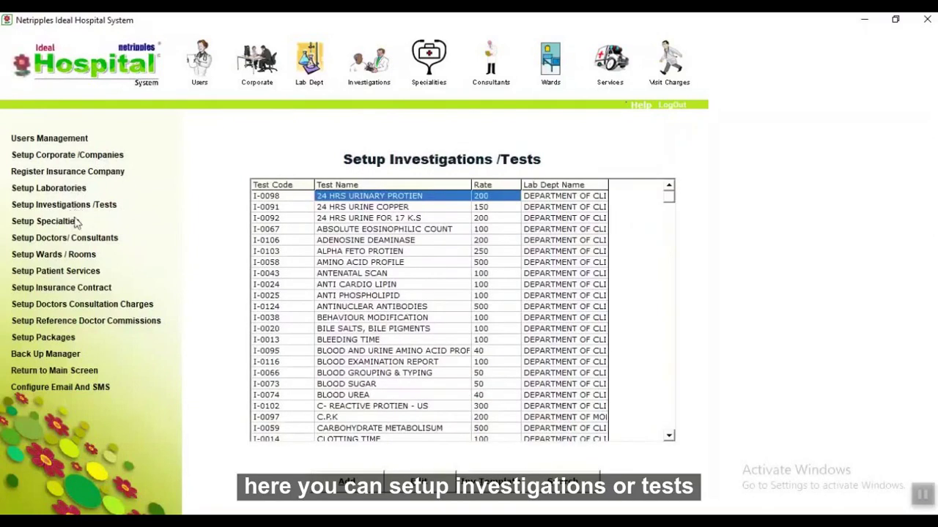
{"action": "left_click", "coordinate": [66, 226]}
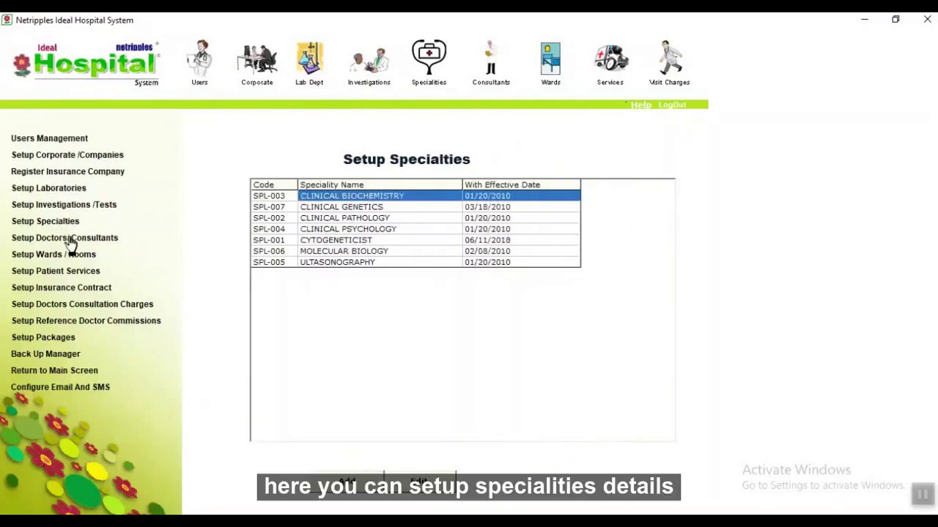
{"action": "left_click", "coordinate": [71, 240]}
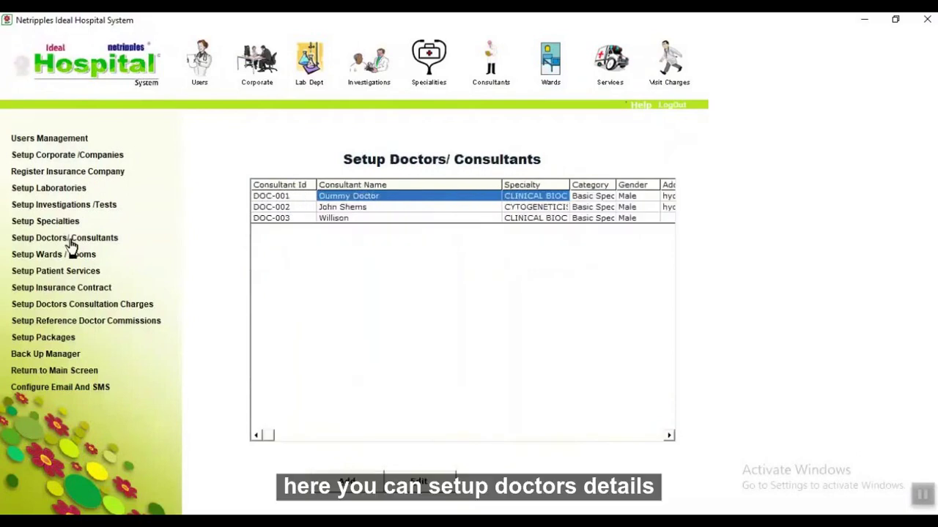
{"action": "left_click", "coordinate": [73, 258]}
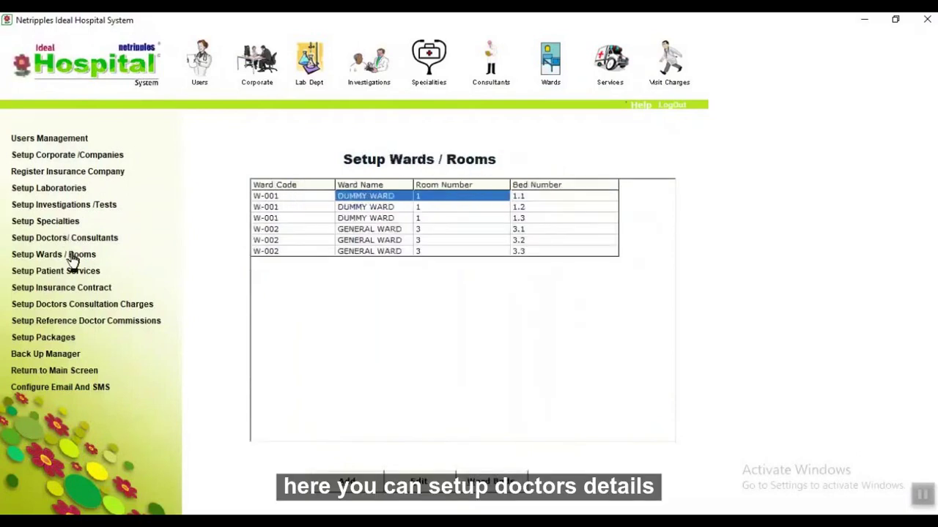
{"action": "left_click", "coordinate": [68, 272]}
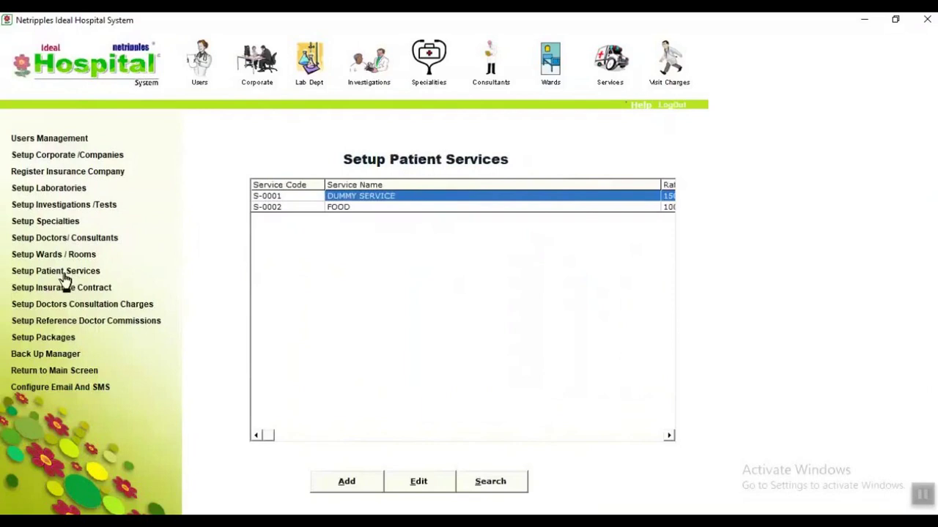
{"action": "left_click", "coordinate": [64, 291]}
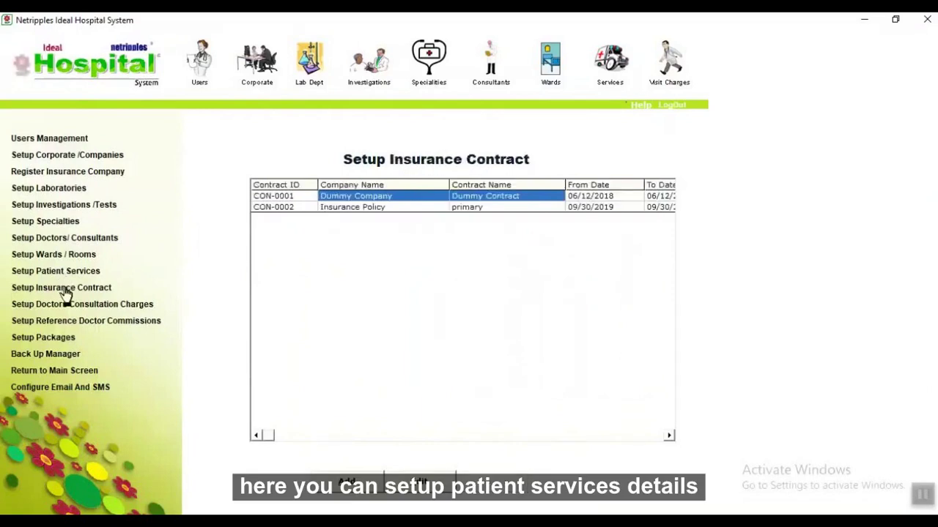
In Doctors Consultation Charges, review the second consultant's IP and OP general visit charges.
{"action": "left_click", "coordinate": [66, 305]}
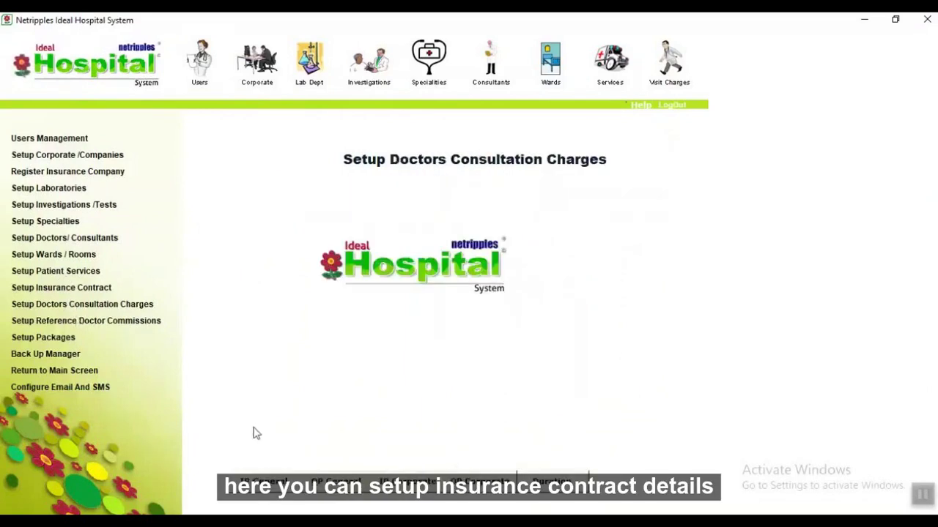
{"action": "double_click", "coordinate": [298, 178]}
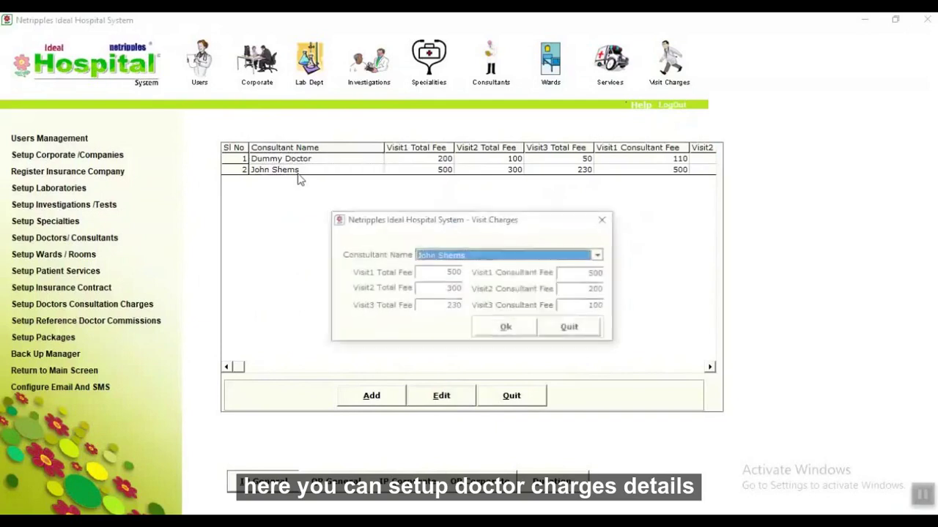
{"action": "left_click", "coordinate": [565, 328]}
{"action": "left_click", "coordinate": [517, 404]}
{"action": "left_click", "coordinate": [342, 493]}
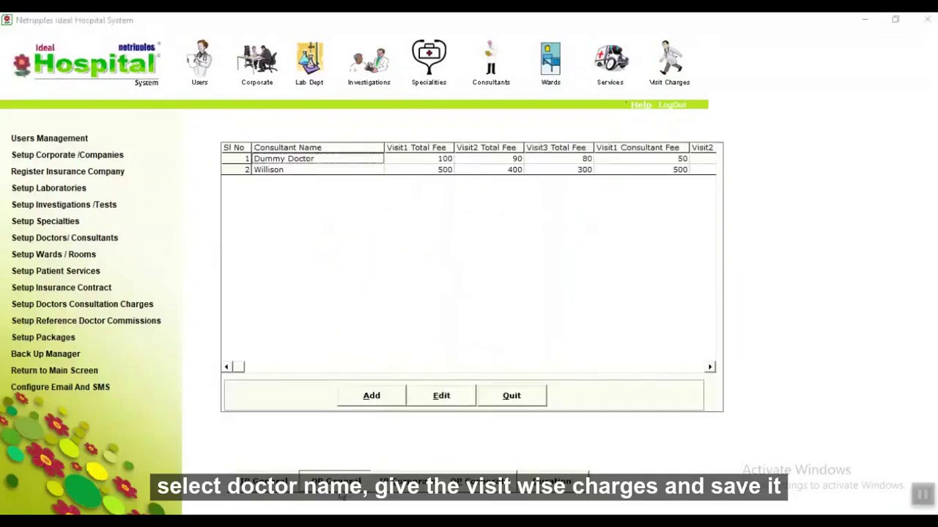
{"action": "double_click", "coordinate": [360, 170]}
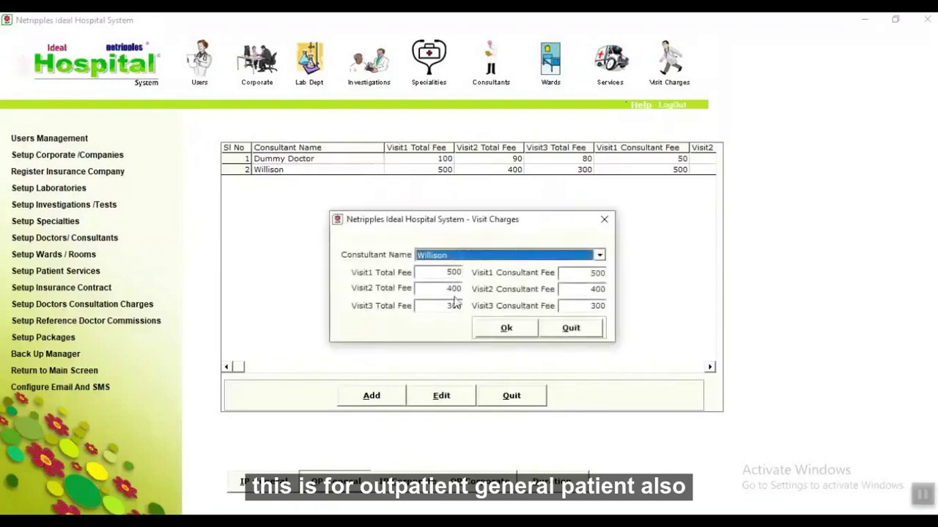
{"action": "left_click", "coordinate": [569, 329]}
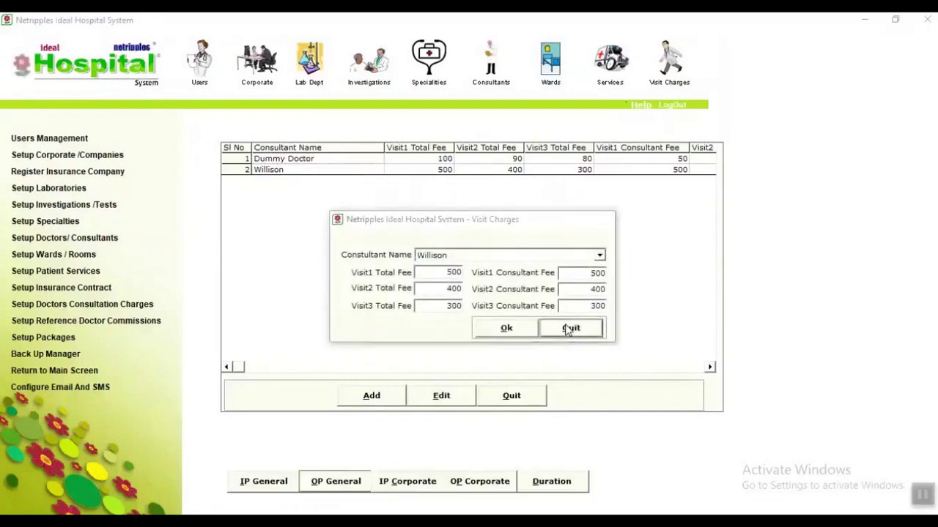
{"action": "left_click", "coordinate": [511, 397]}
Review the IP and OP corporate consultant charges and the per-company visit durations.
{"action": "left_click", "coordinate": [408, 481]}
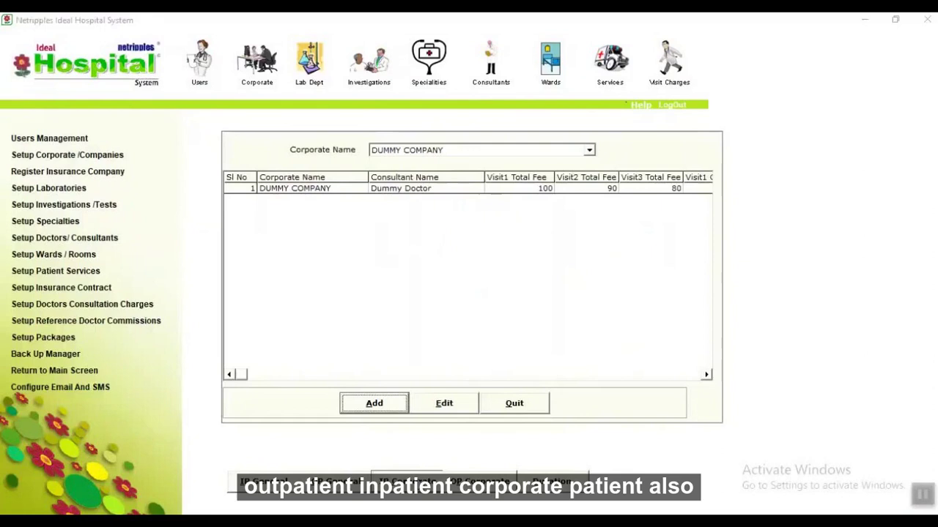
{"action": "left_click", "coordinate": [513, 404]}
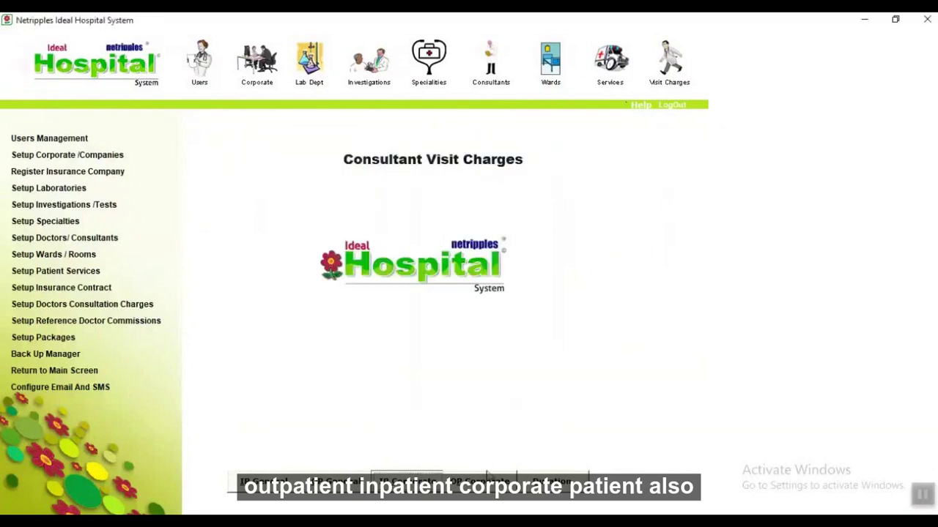
{"action": "left_click", "coordinate": [482, 480]}
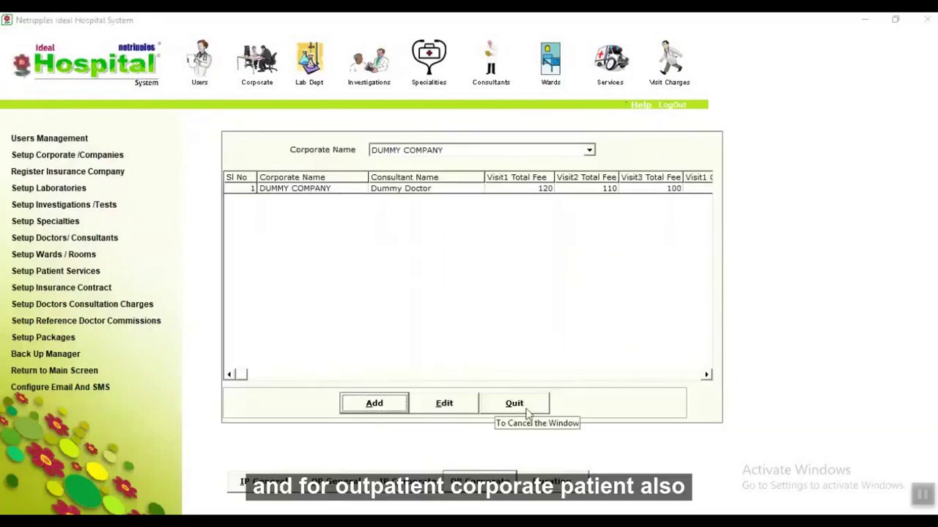
{"action": "left_click", "coordinate": [528, 406]}
{"action": "left_click", "coordinate": [553, 483]}
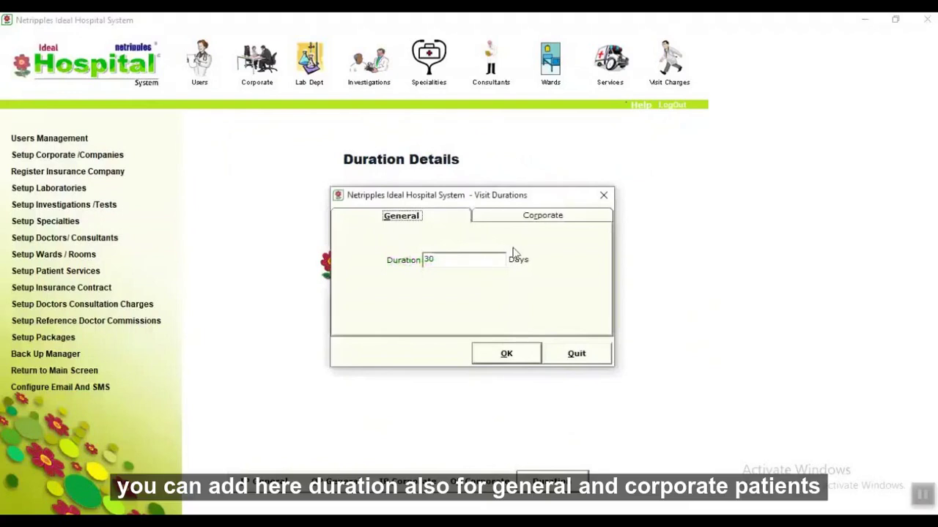
{"action": "left_click", "coordinate": [553, 220]}
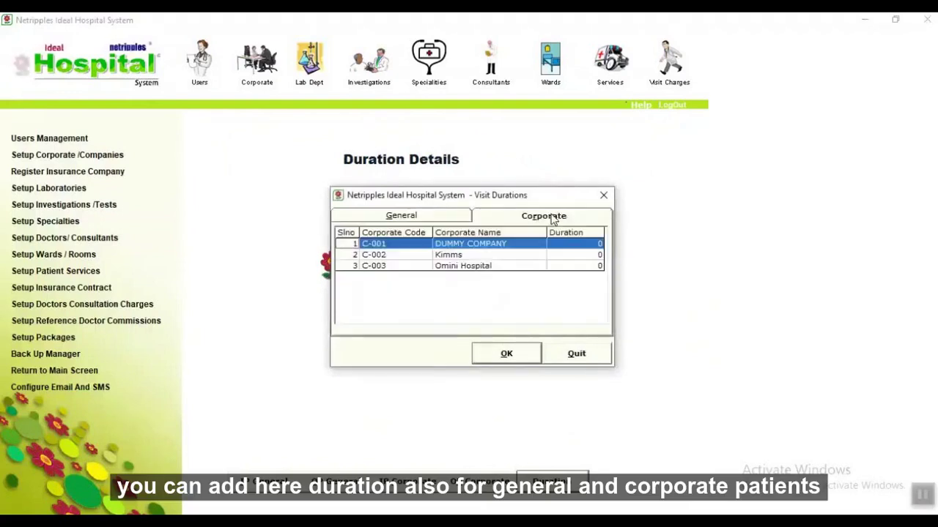
{"action": "left_click", "coordinate": [576, 362]}
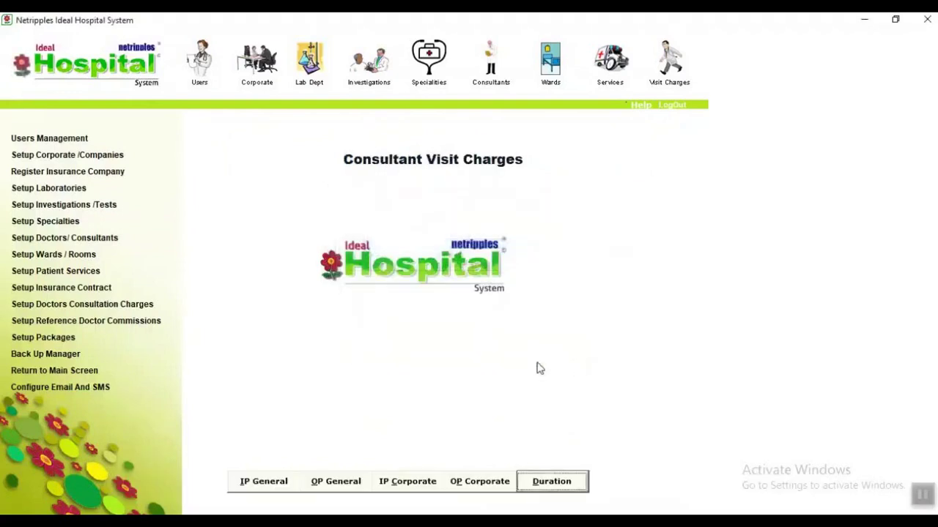
Search and load referral record RE-1 in Reference Doctor Commissions, then close the form.
{"action": "left_click", "coordinate": [81, 324]}
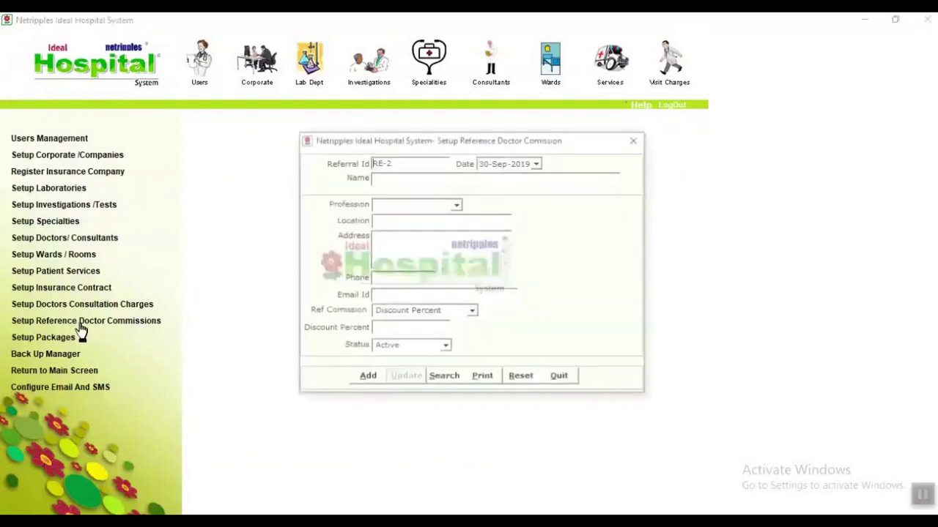
{"action": "left_click", "coordinate": [444, 379]}
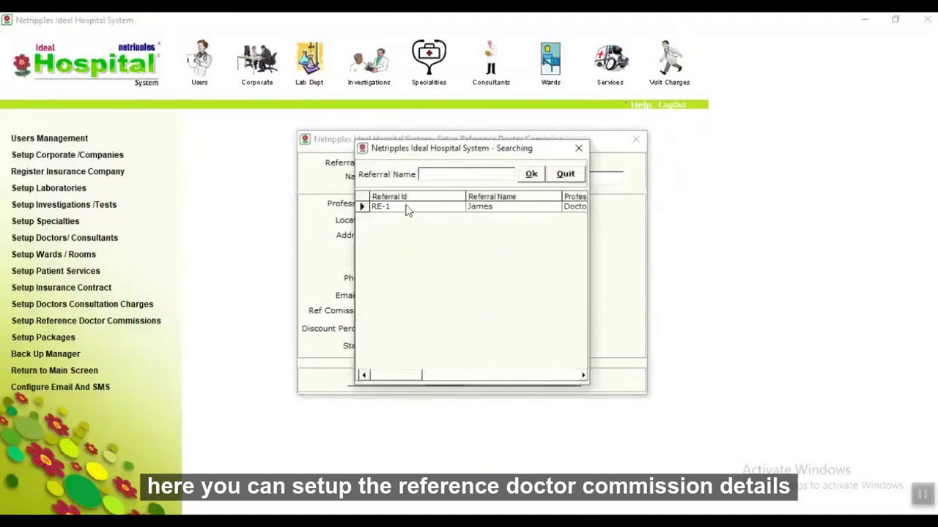
{"action": "double_click", "coordinate": [408, 209]}
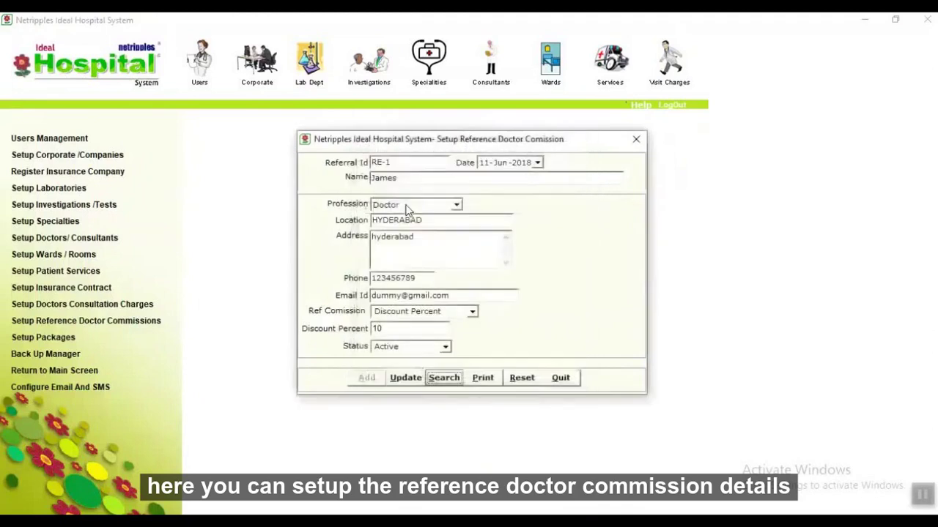
{"action": "left_click", "coordinate": [561, 378]}
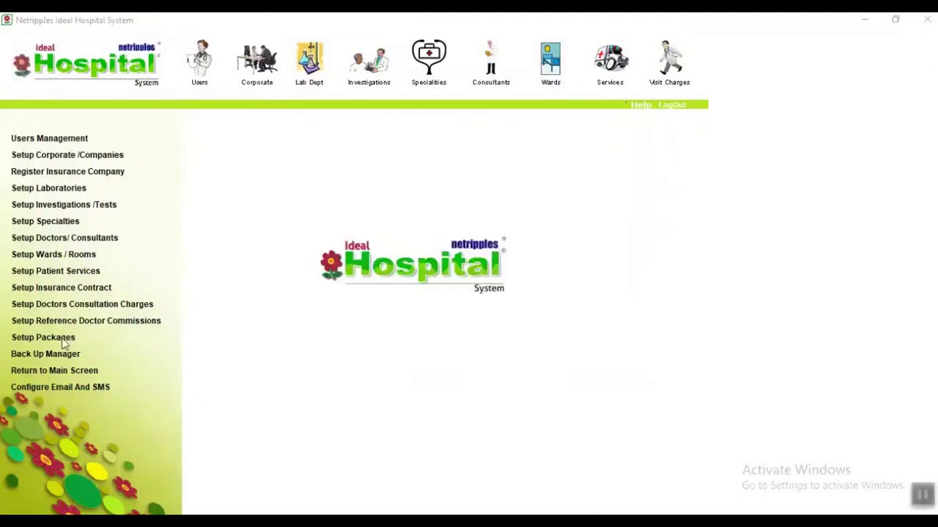
Review the outpatient and inpatient package lists in Setup Packages.
{"action": "left_click", "coordinate": [65, 339]}
{"action": "left_click", "coordinate": [373, 476]}
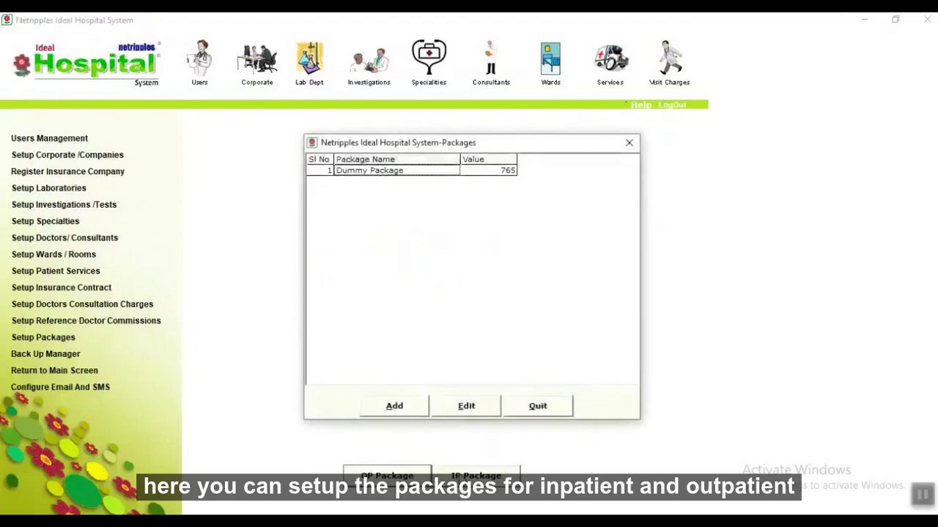
{"action": "left_click", "coordinate": [538, 406]}
{"action": "left_click", "coordinate": [476, 476]}
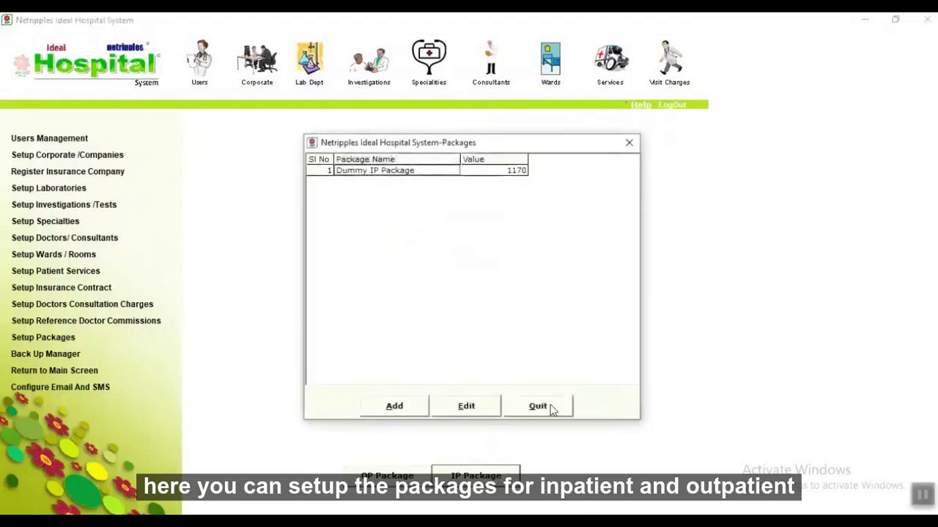
{"action": "left_click", "coordinate": [537, 406]}
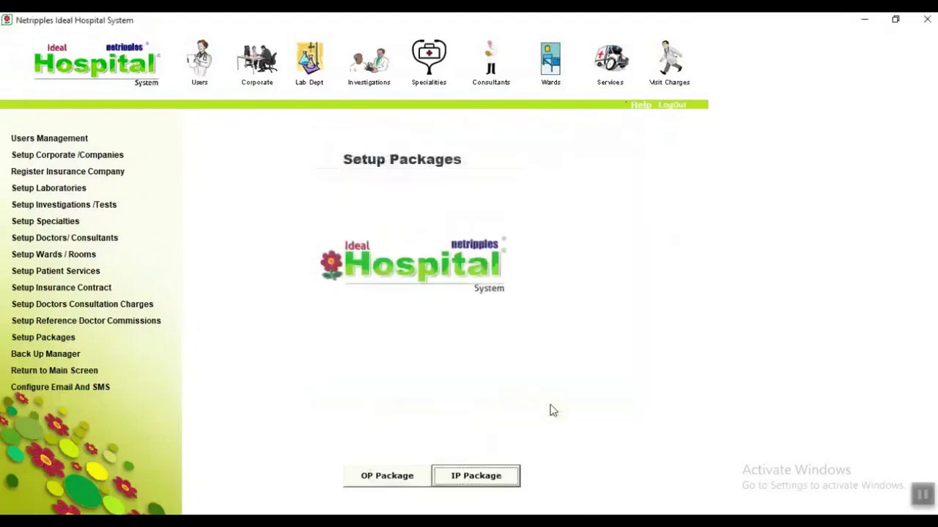
Check the email and SMS configuration, then bring up the Back Up Manager.
{"action": "left_click", "coordinate": [66, 388]}
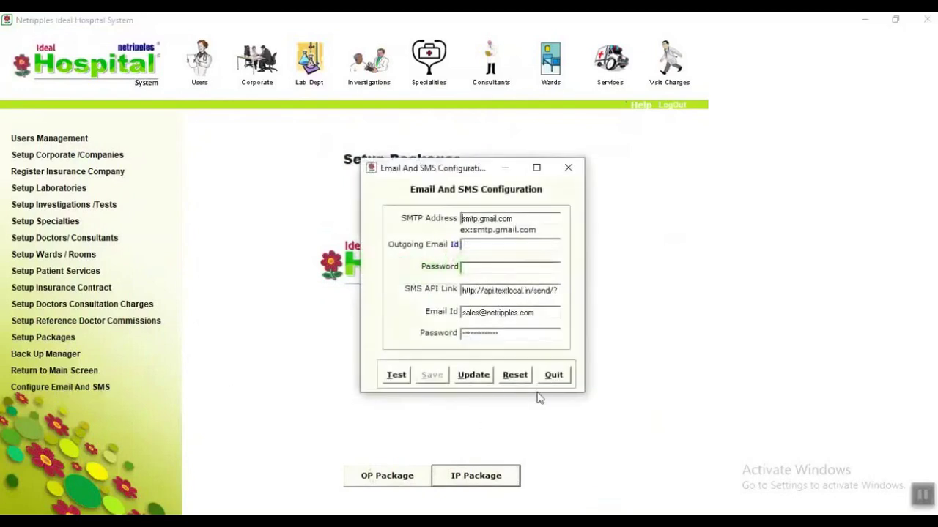
{"action": "left_click", "coordinate": [552, 376]}
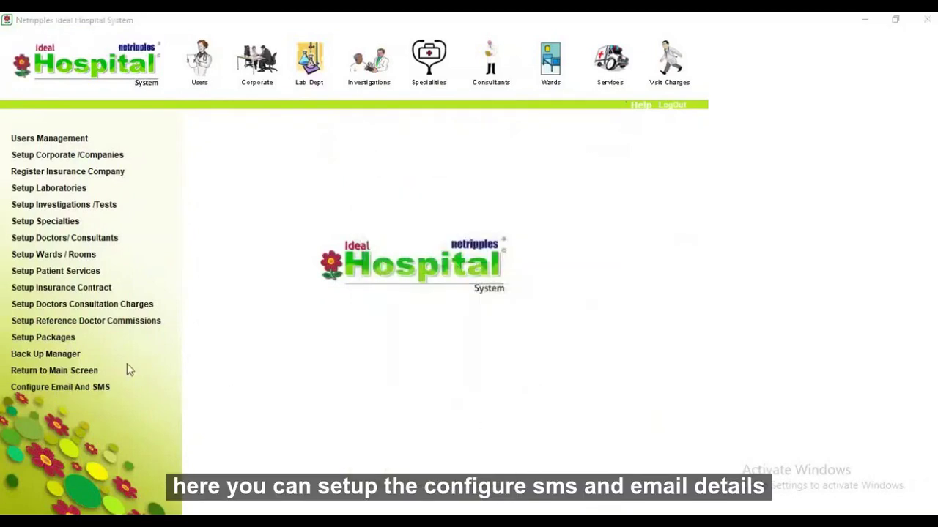
{"action": "left_click", "coordinate": [44, 356]}
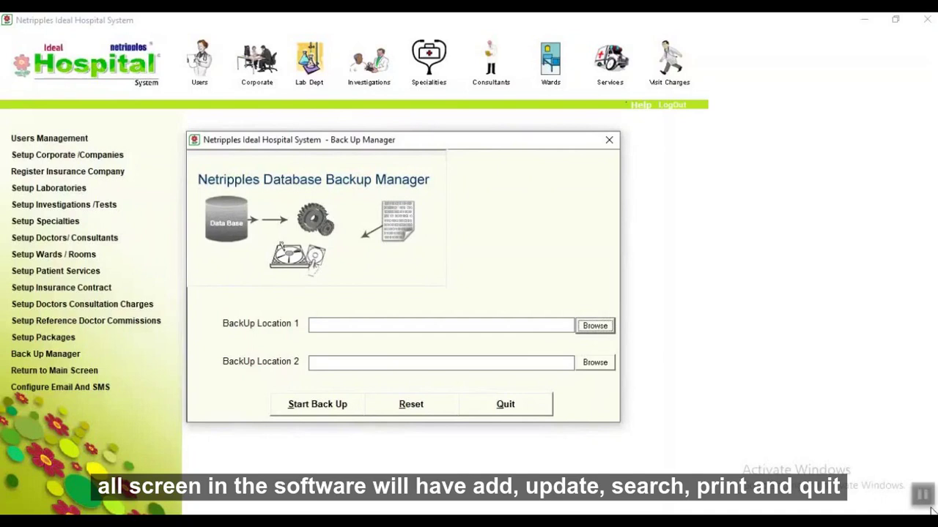
Close the Back Up Manager and return to the main hospital screen.
{"action": "left_click", "coordinate": [512, 407]}
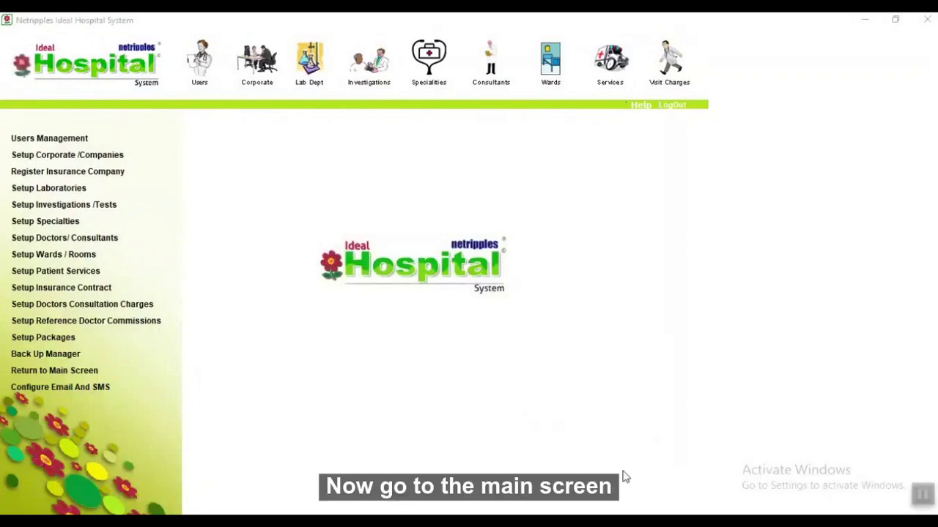
{"action": "left_click", "coordinate": [72, 372]}
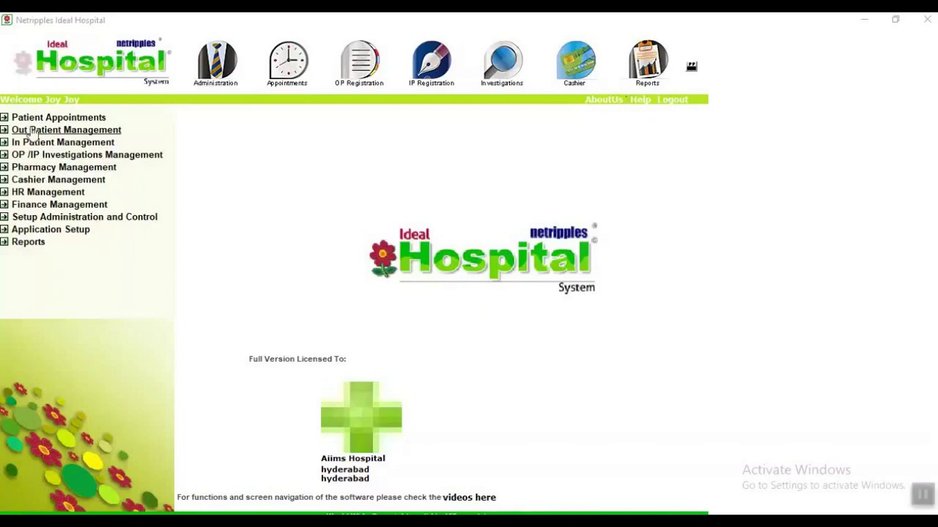
In Patient Appointments schedule options, pick the consultant found by searching 'j'.
{"action": "left_click", "coordinate": [33, 118]}
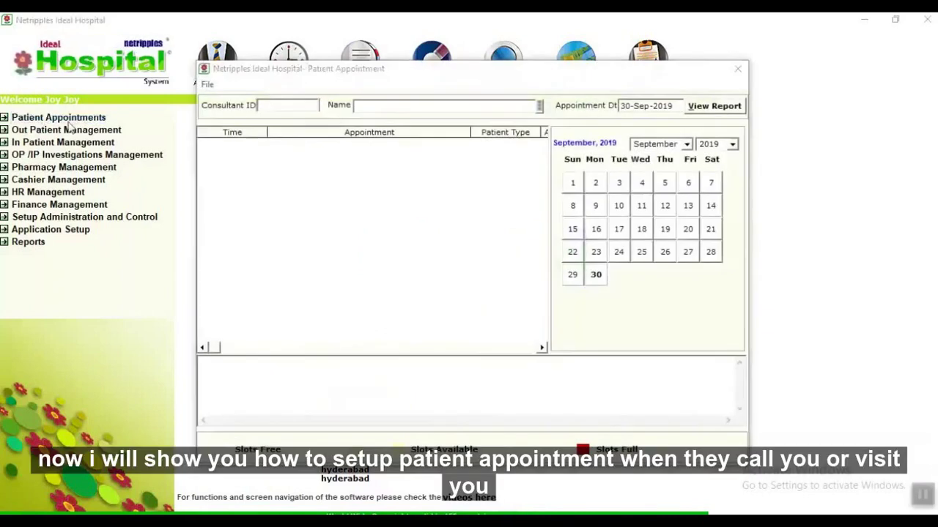
{"action": "left_click", "coordinate": [208, 85]}
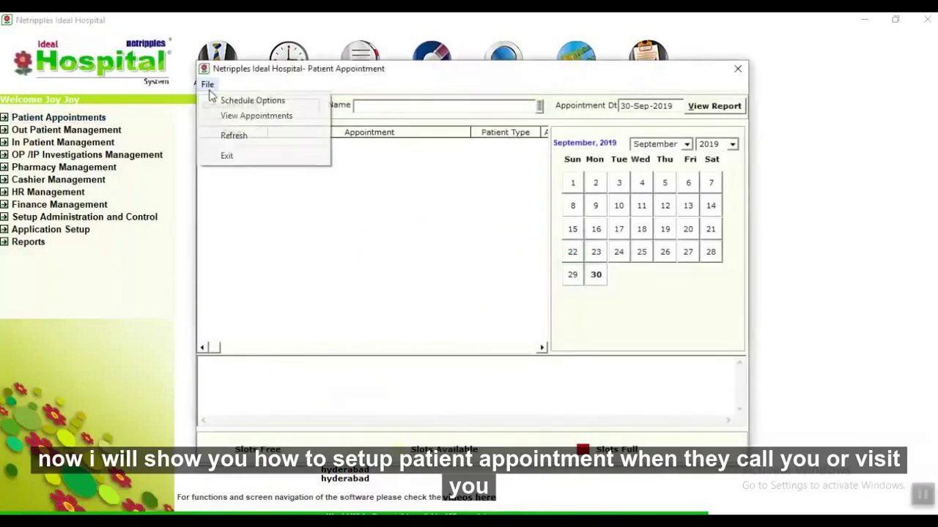
{"action": "left_click", "coordinate": [235, 98]}
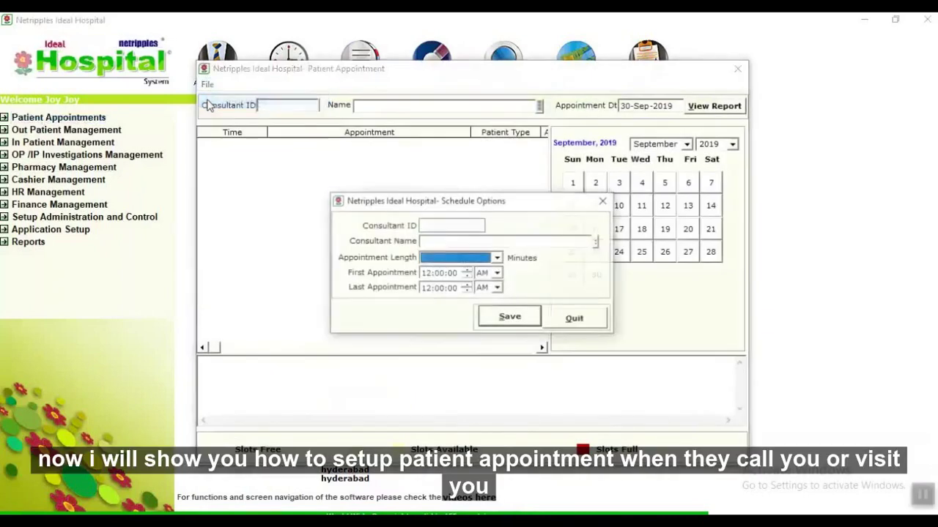
{"action": "left_click", "coordinate": [595, 245]}
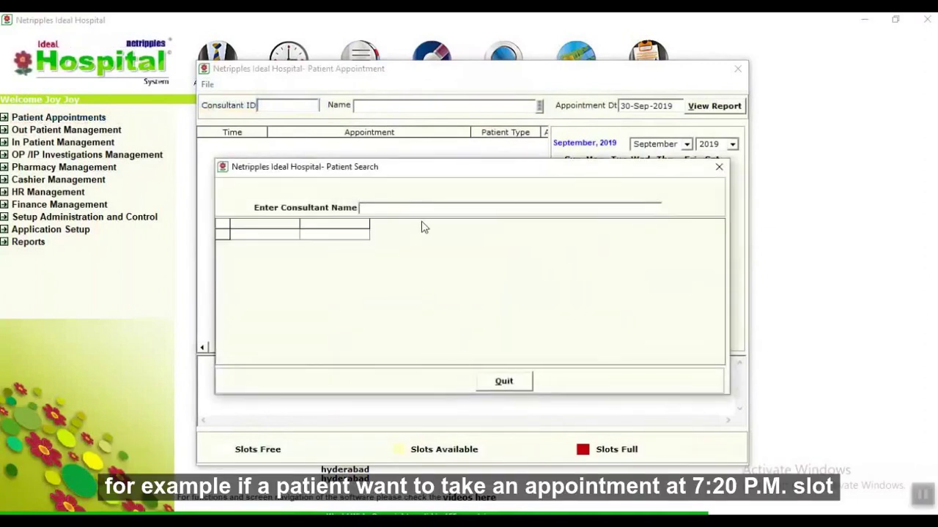
{"action": "type", "text": "j"}
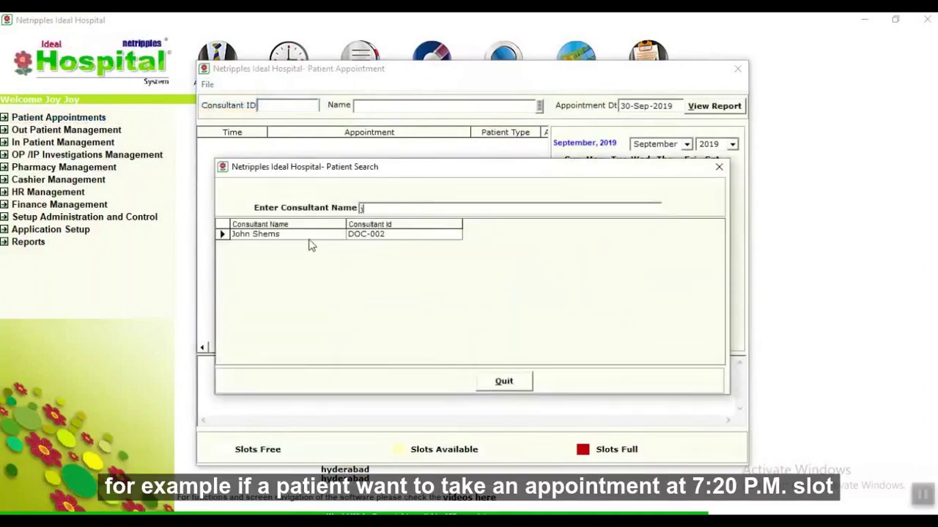
{"action": "double_click", "coordinate": [309, 238]}
Set 10-minute appointments with the last one at 9:00 PM and save the schedule.
{"action": "left_click", "coordinate": [496, 259]}
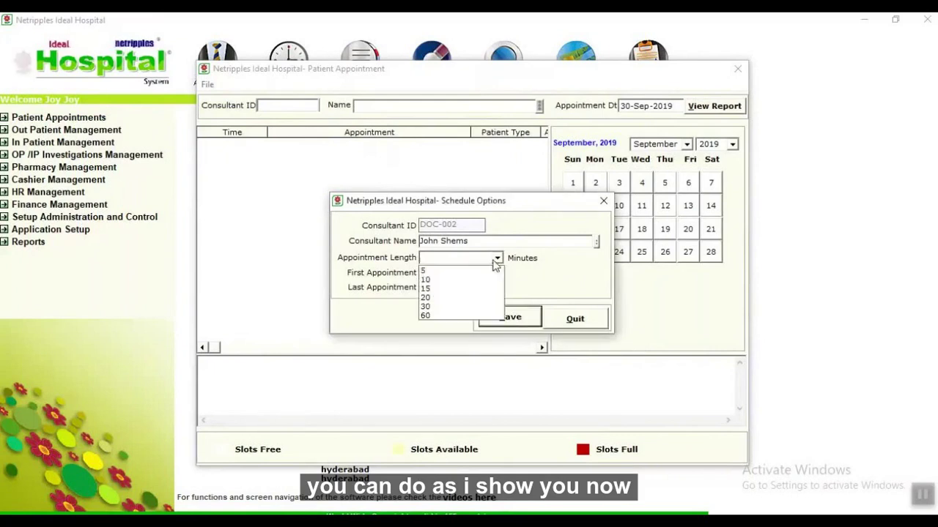
{"action": "left_click", "coordinate": [427, 279]}
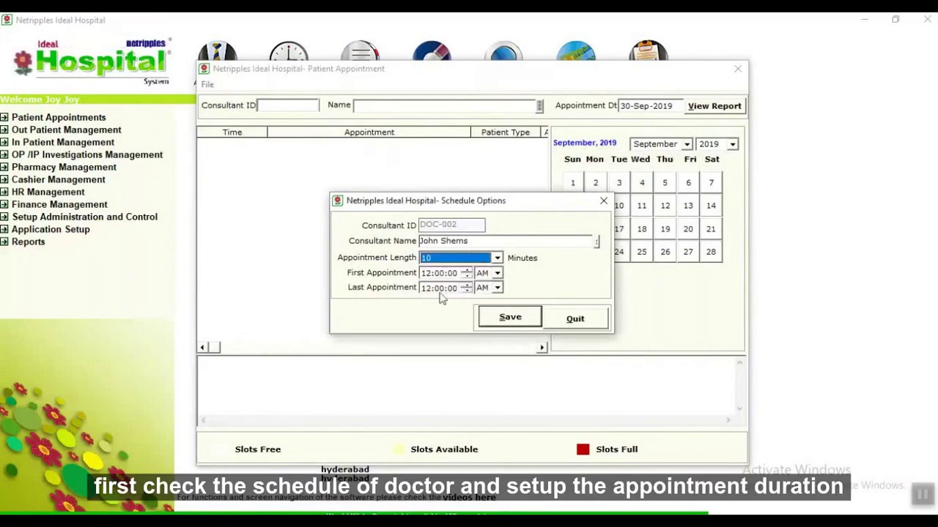
{"action": "left_click", "coordinate": [430, 288]}
{"action": "type", "text": "9"}
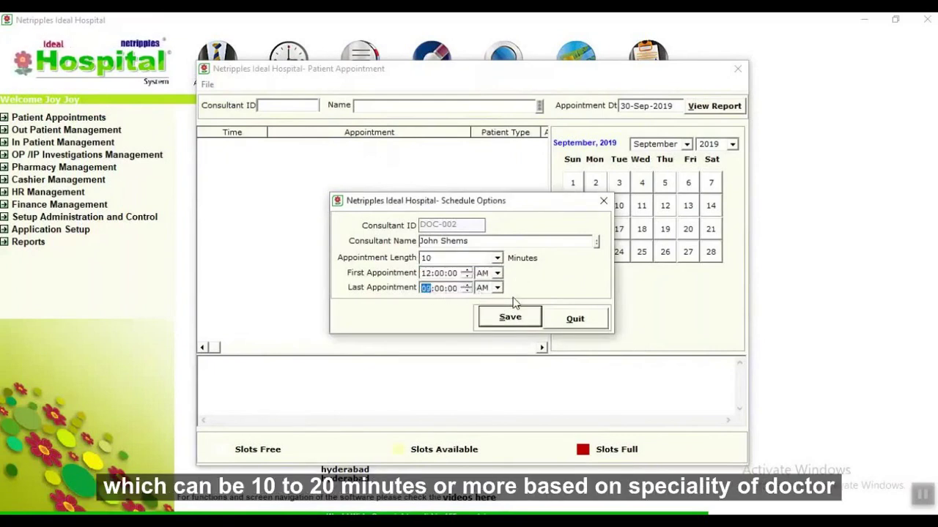
{"action": "left_click", "coordinate": [497, 288]}
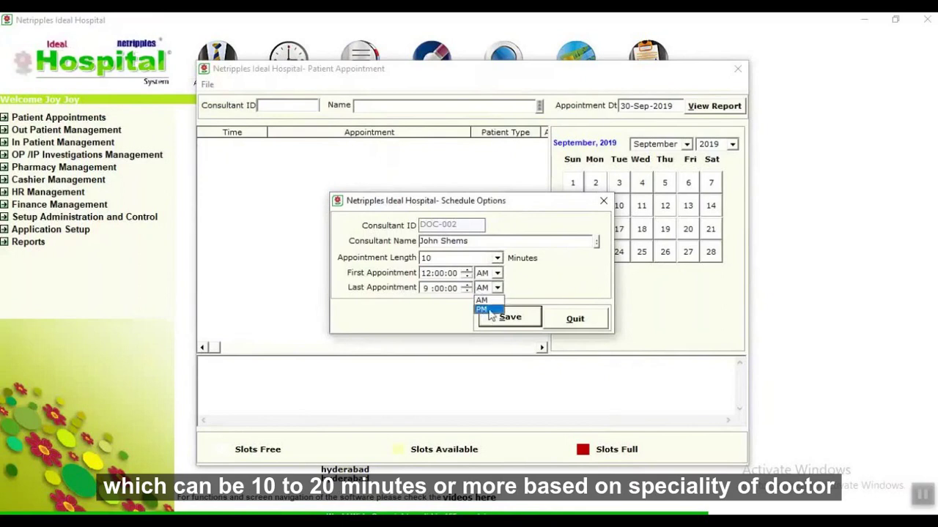
{"action": "left_click", "coordinate": [483, 310]}
{"action": "left_click", "coordinate": [505, 322]}
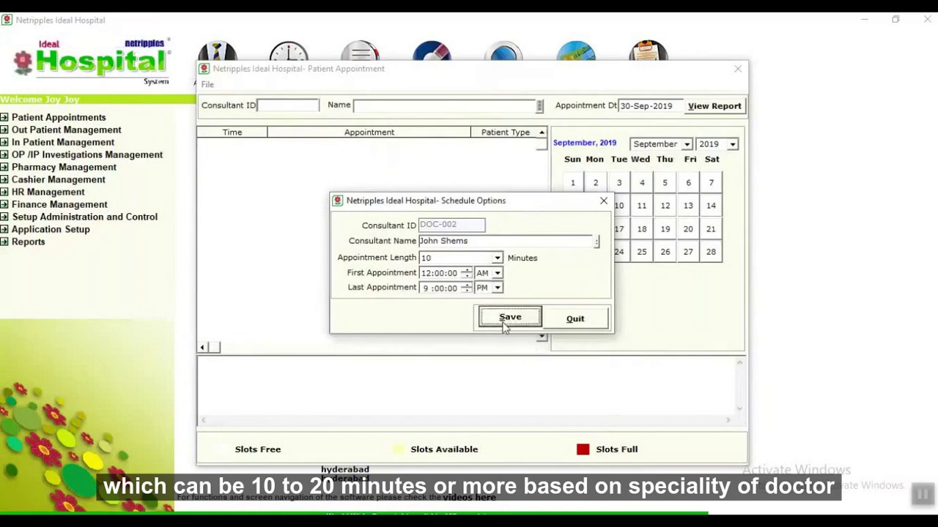
{"action": "left_click_drag", "start_coordinate": [545, 233], "coordinate": [540, 323]}
Book a patient into the 7:50 pm slot by entering the patient's name.
{"action": "double_click", "coordinate": [363, 331]}
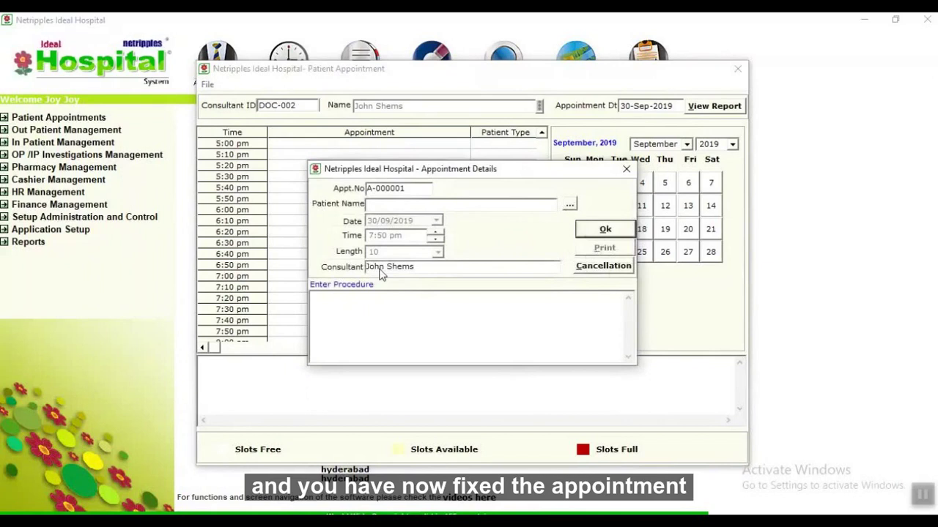
{"action": "type", "text": "MES"}
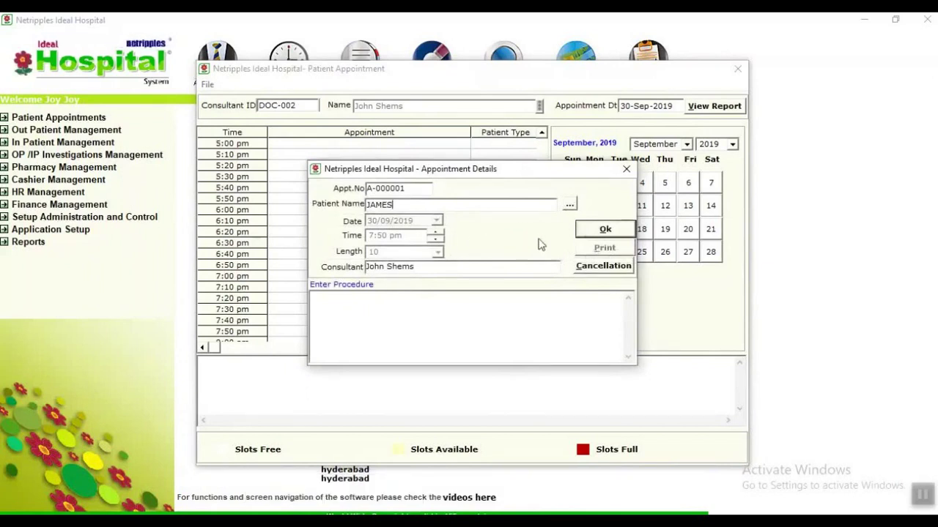
{"action": "left_click", "coordinate": [590, 233]}
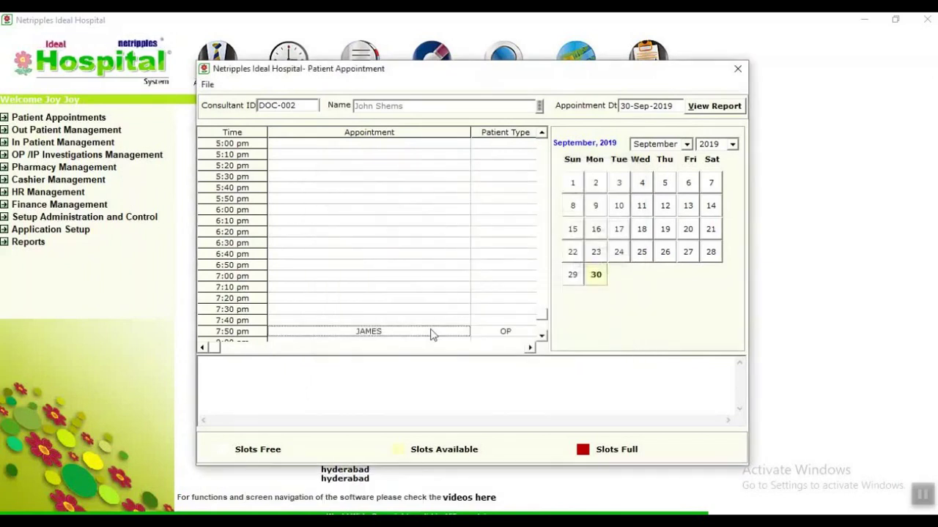
Preview the 7:50 pm appointment report, then close the appointment windows.
{"action": "double_click", "coordinate": [431, 331]}
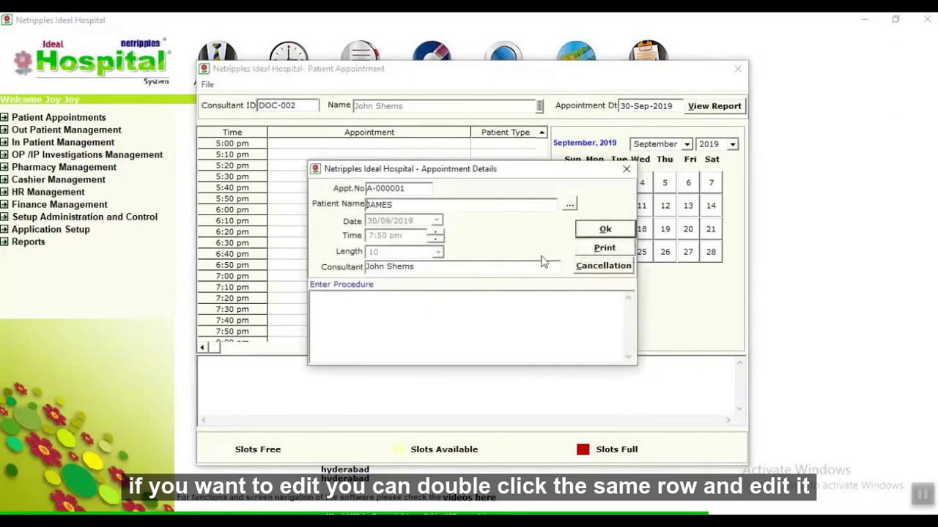
{"action": "left_click", "coordinate": [595, 249]}
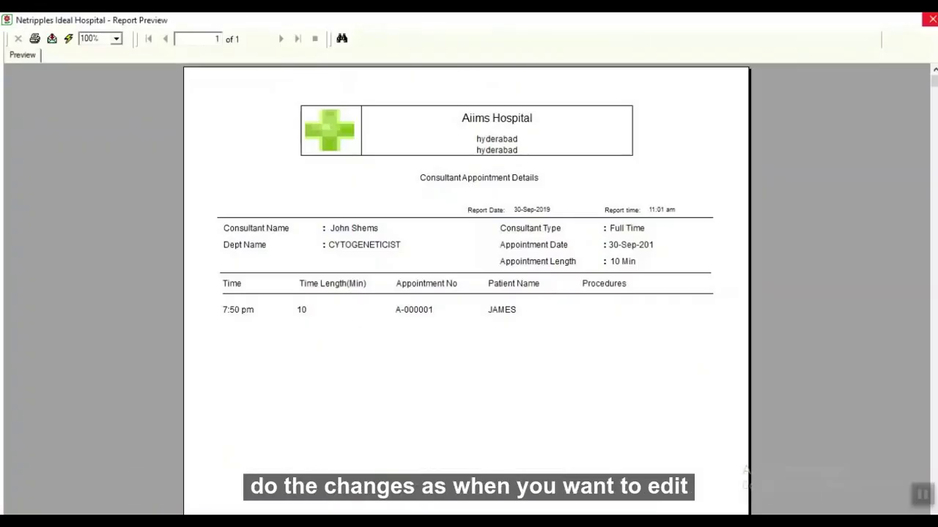
{"action": "left_click", "coordinate": [931, 20]}
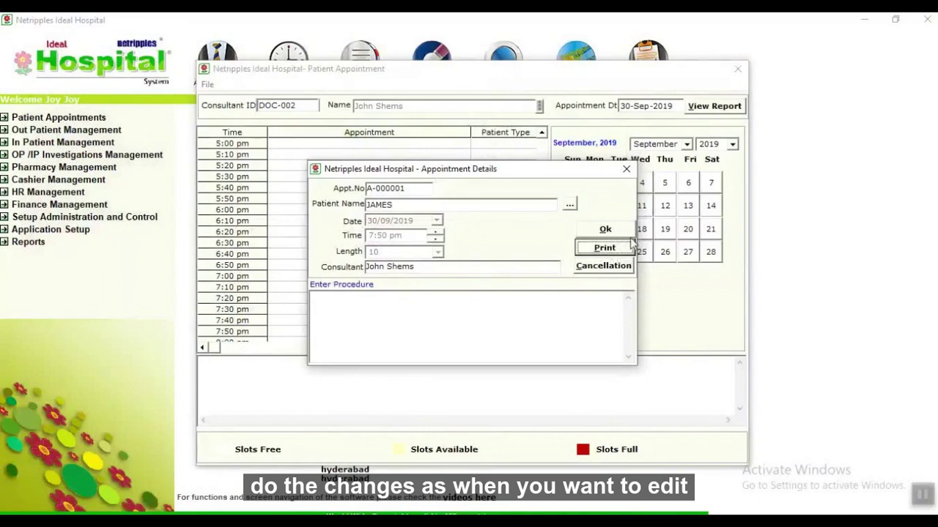
{"action": "left_click", "coordinate": [626, 169]}
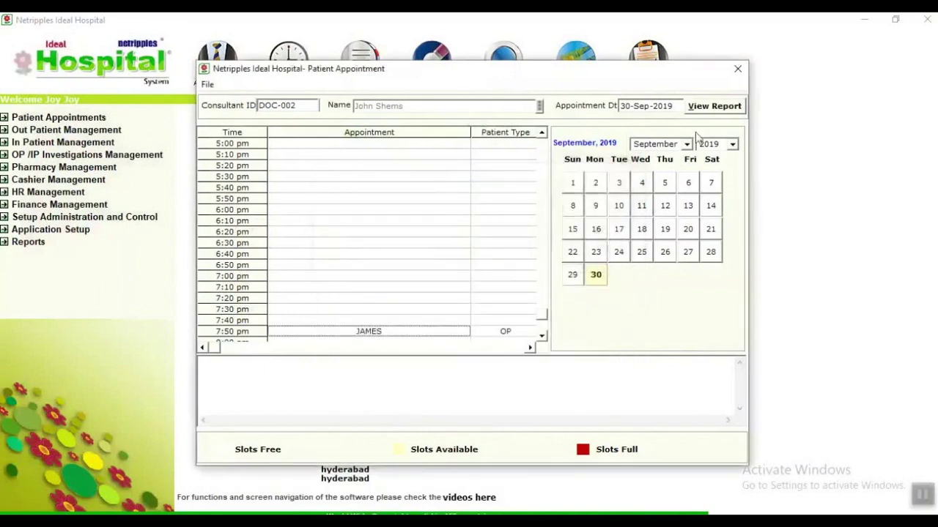
{"action": "left_click", "coordinate": [744, 71]}
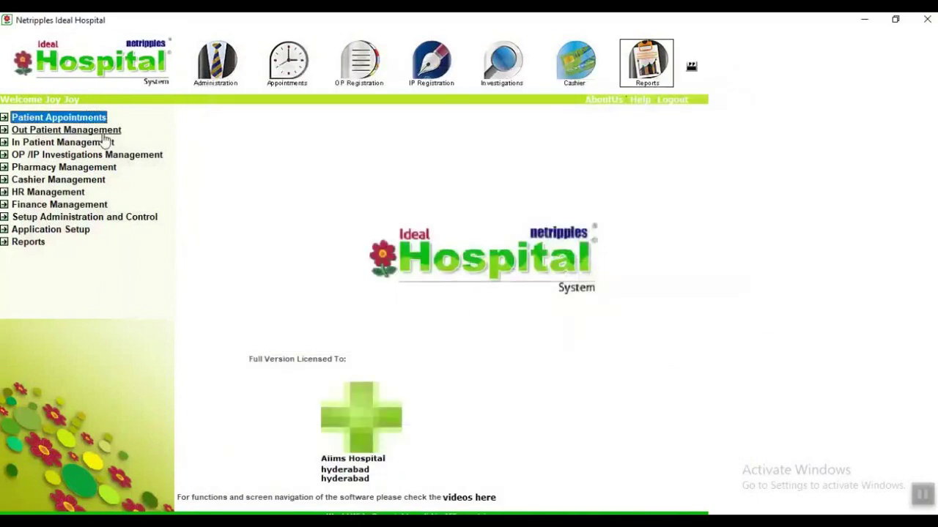
Expand Out Patient Management and briefly open, then close, the Out Patient Search window.
{"action": "left_click", "coordinate": [102, 132]}
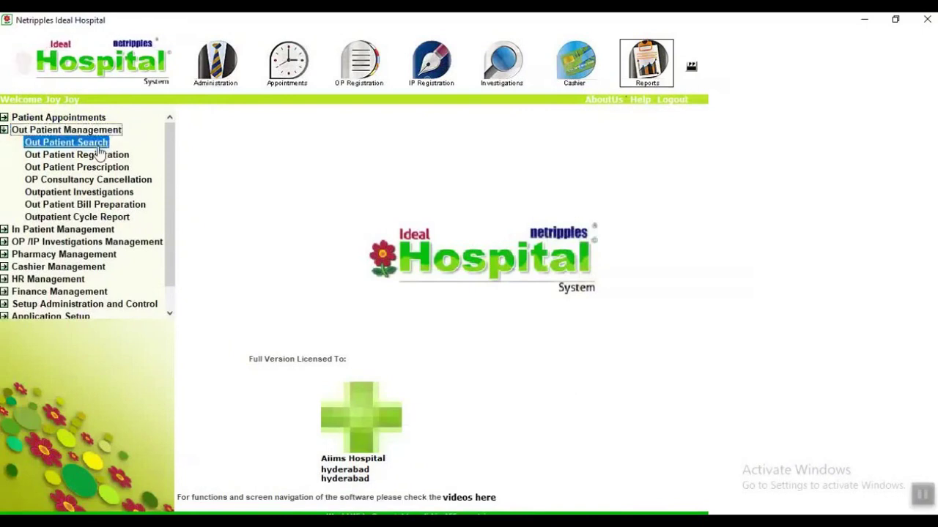
{"action": "left_click", "coordinate": [98, 146]}
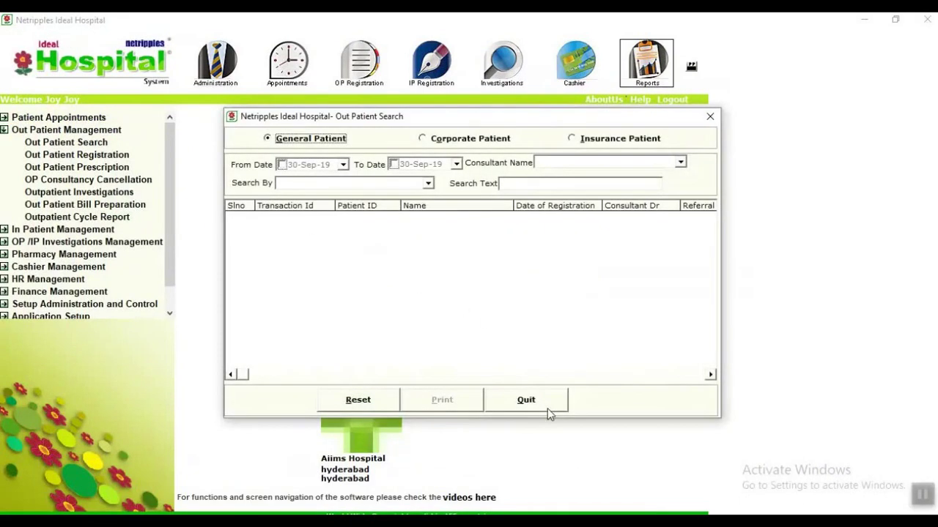
{"action": "left_click", "coordinate": [548, 406]}
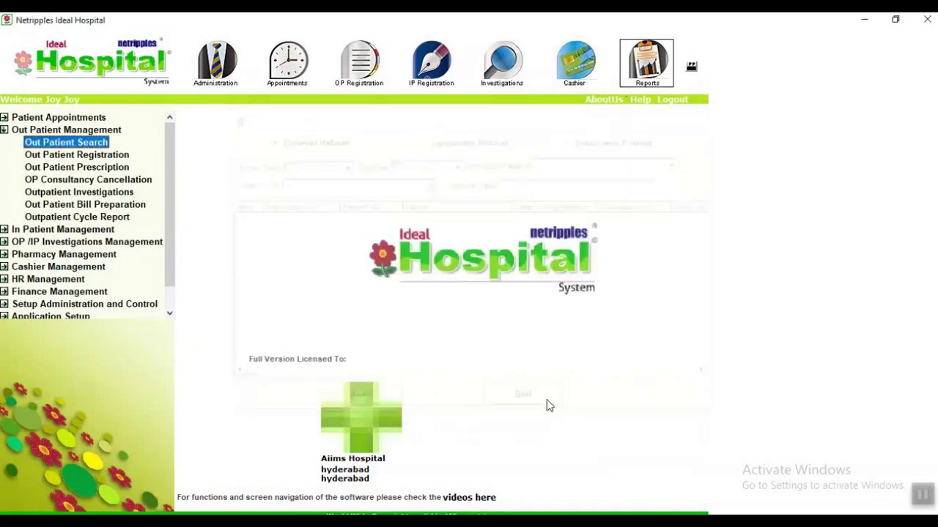
Start an outpatient registration as a General Patient after trying the Corporate and Insured categories.
{"action": "left_click", "coordinate": [108, 159]}
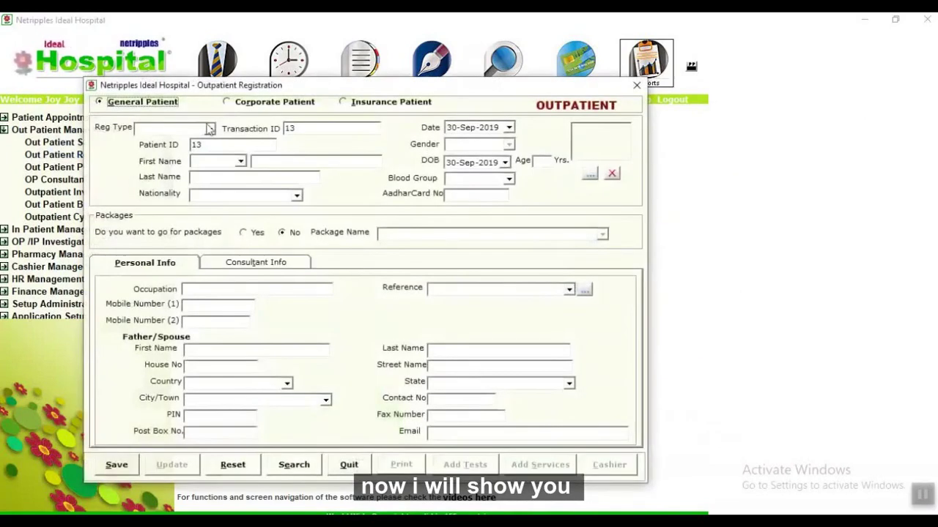
{"action": "left_click", "coordinate": [245, 106]}
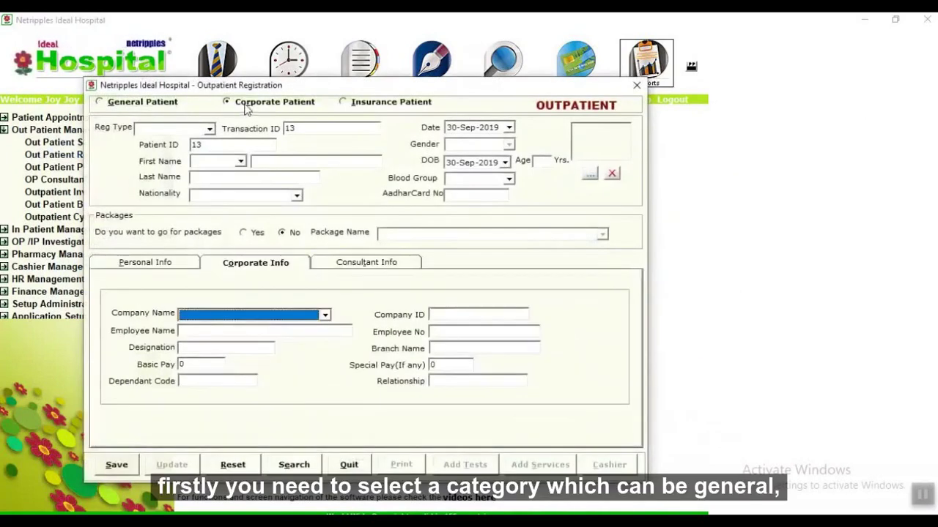
{"action": "left_click", "coordinate": [367, 108]}
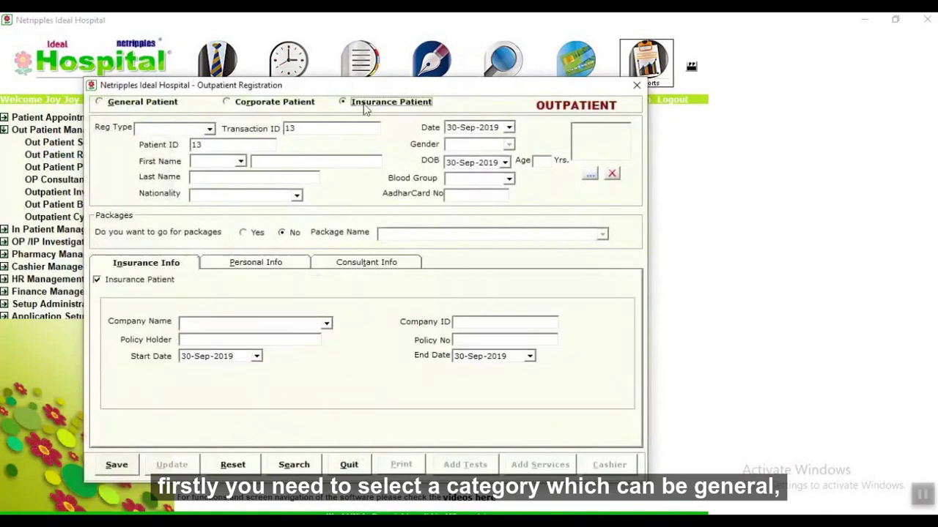
{"action": "left_click", "coordinate": [106, 104]}
Set Reg Type to With appointment and load the booked DOC-002 patient from the search.
{"action": "left_click", "coordinate": [209, 130]}
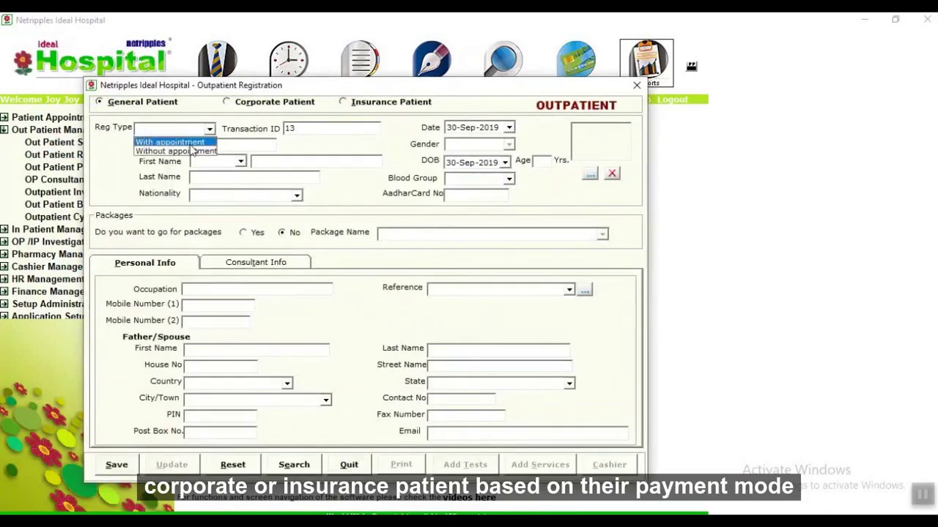
{"action": "left_click", "coordinate": [176, 140]}
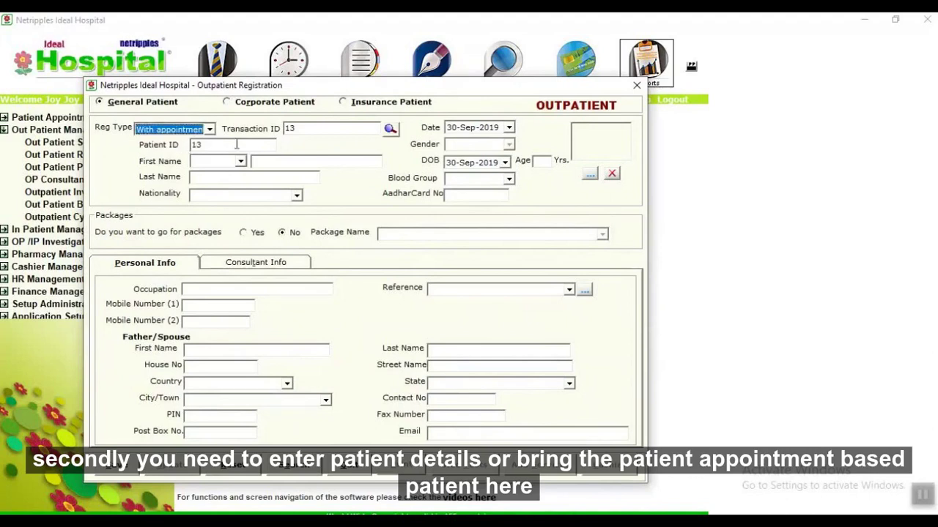
{"action": "left_click", "coordinate": [390, 130]}
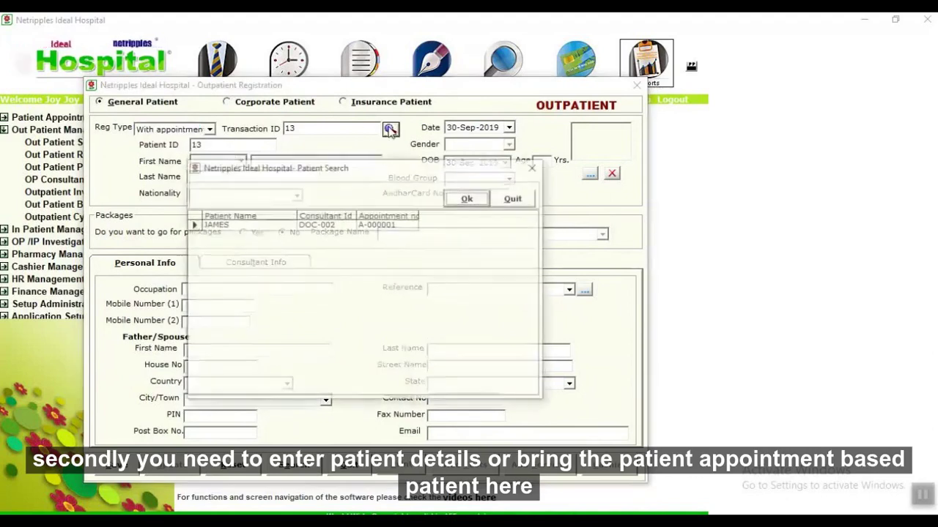
{"action": "double_click", "coordinate": [281, 226]}
Enter title Mr., the patient's first name, Indian nationality and the Aadhaar card number.
{"action": "left_click", "coordinate": [240, 161]}
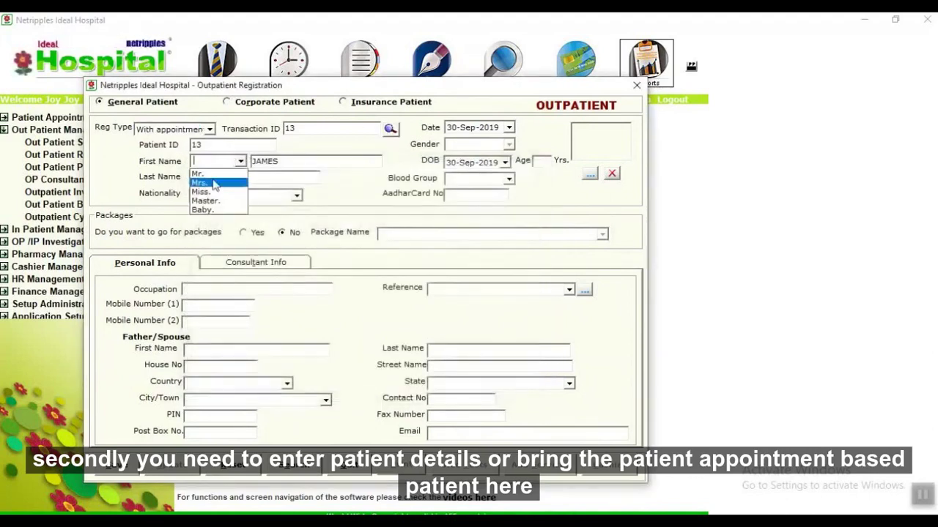
{"action": "left_click", "coordinate": [217, 180]}
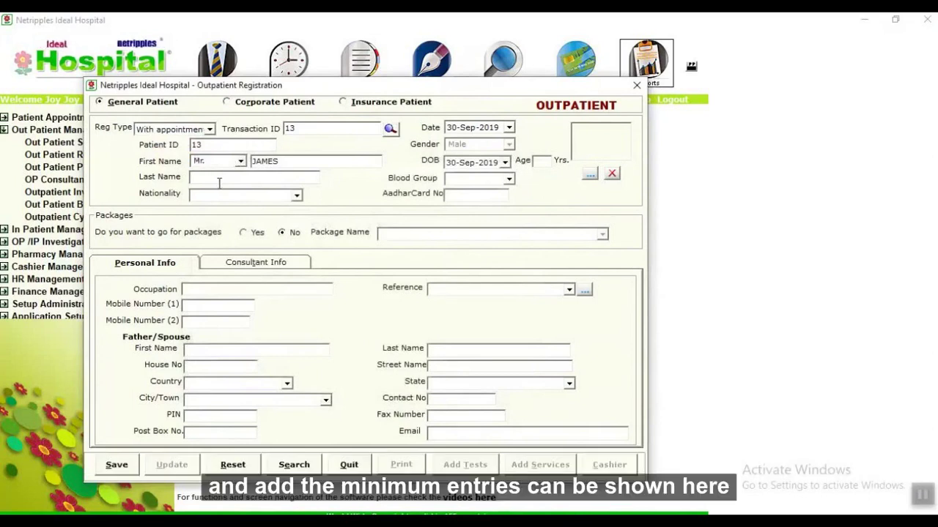
{"action": "type", "text": "Jo"}
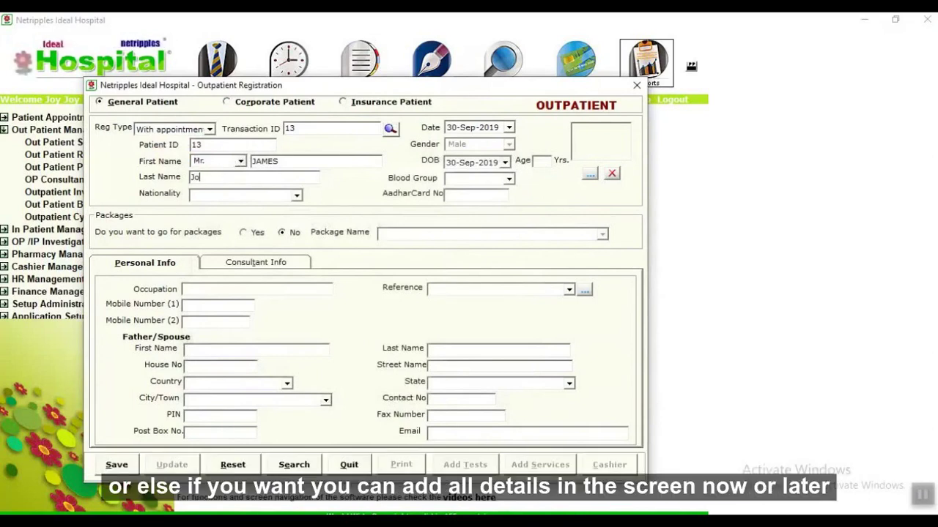
{"action": "type", "text": "hn"}
{"action": "left_click", "coordinate": [265, 197]}
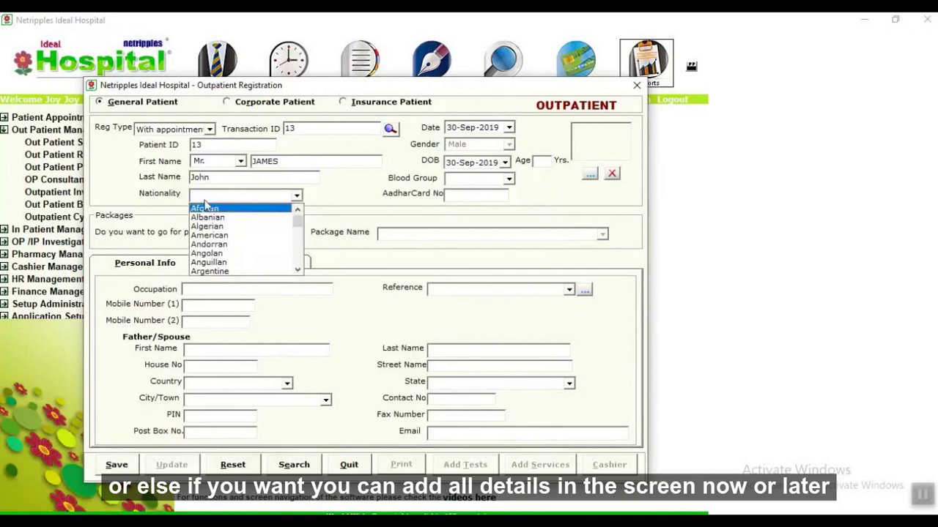
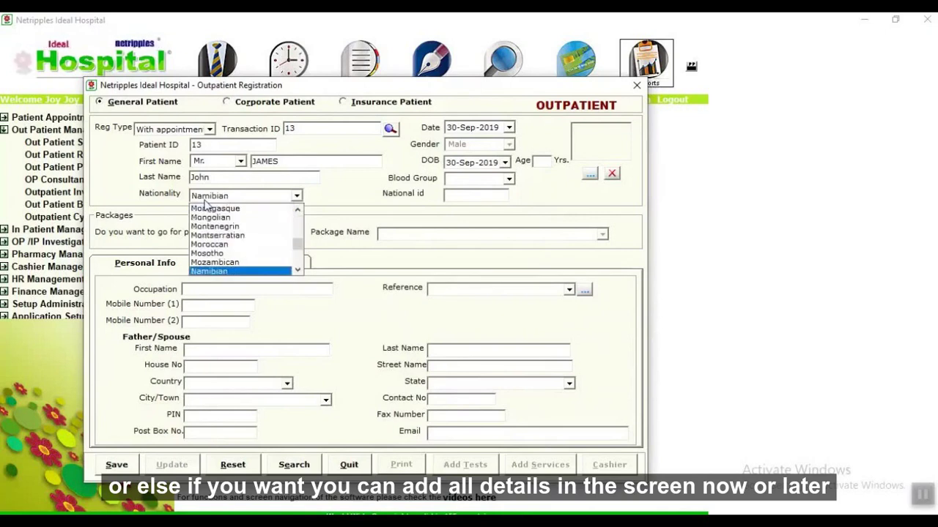
{"action": "key", "text": "Tab"}
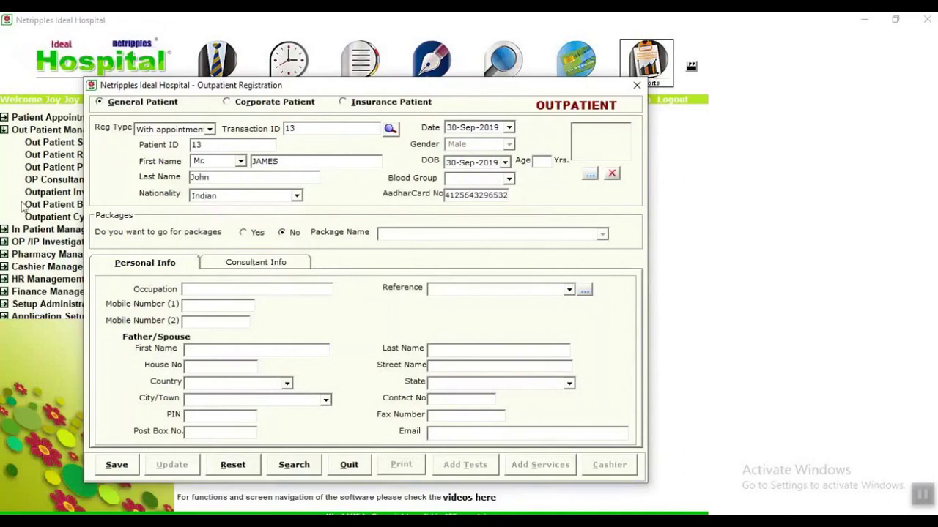
Set the blood group to A +Ve and the age to 25.
{"action": "left_click", "coordinate": [508, 179]}
{"action": "left_click", "coordinate": [469, 192]}
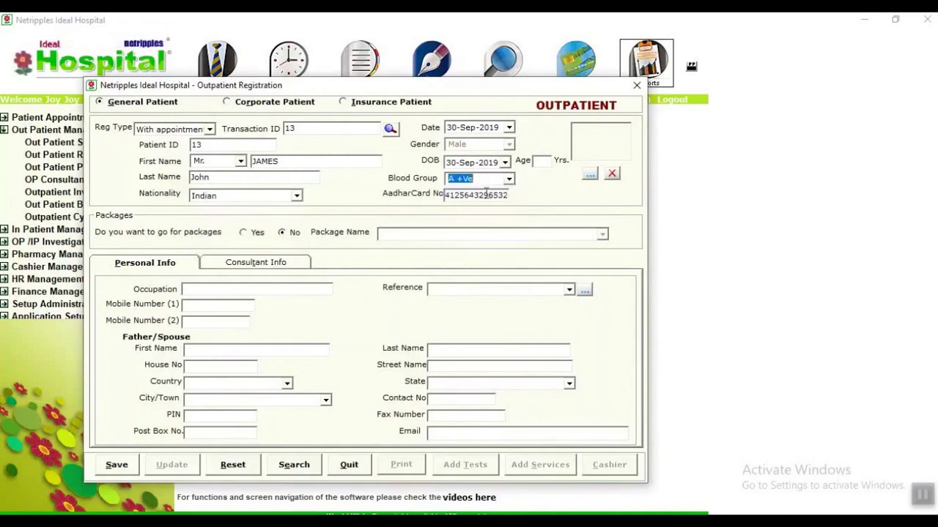
{"action": "left_click", "coordinate": [535, 159]}
{"action": "type", "text": "25"}
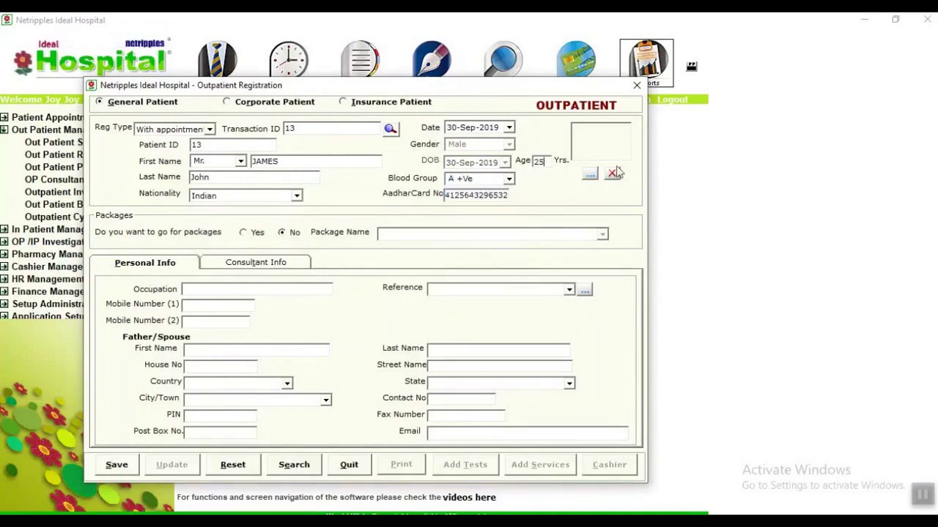
Attach the image file as the patient's photo.
{"action": "left_click", "coordinate": [589, 174]}
{"action": "double_click", "coordinate": [242, 187]}
{"action": "left_click", "coordinate": [285, 256]}
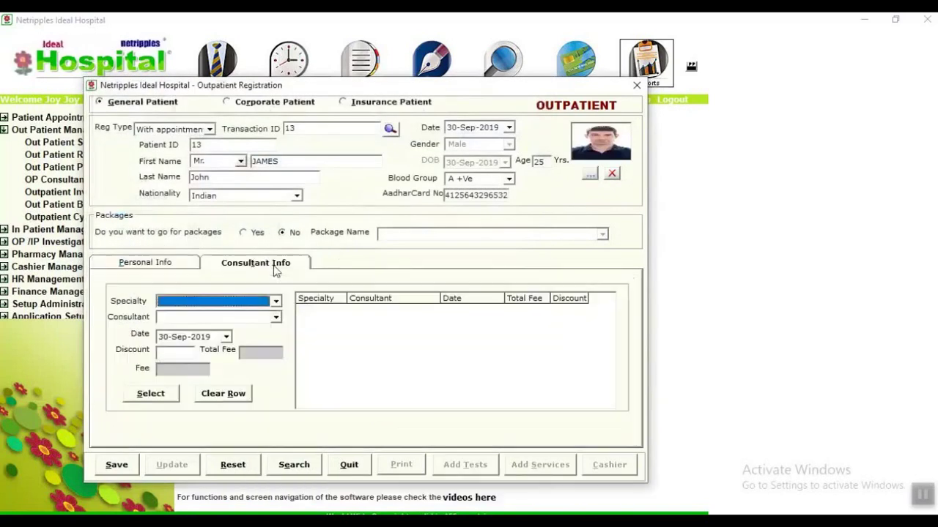
Add a CLINICAL BIOCHEMISTRY consultant visit costing 500 to the consultant grid.
{"action": "left_click", "coordinate": [276, 301]}
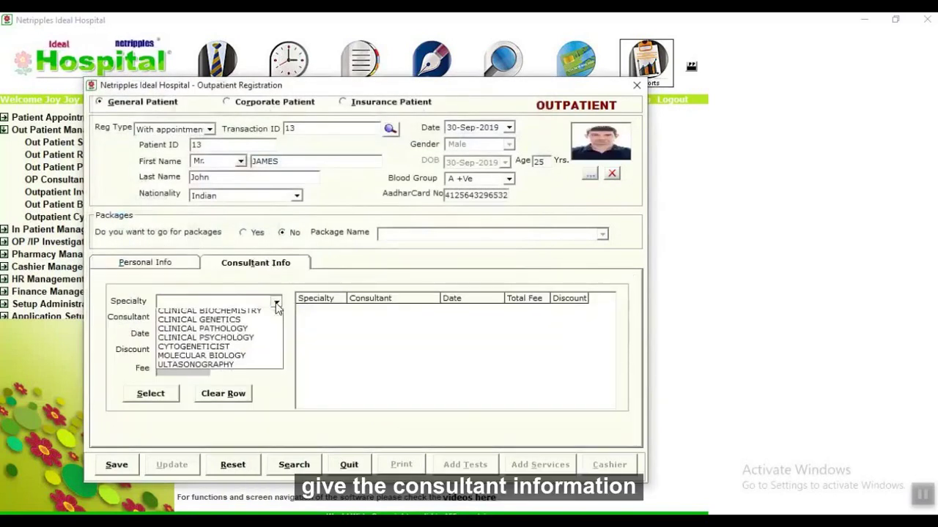
{"action": "left_click", "coordinate": [208, 313]}
{"action": "left_click", "coordinate": [220, 316]}
{"action": "left_click", "coordinate": [214, 339]}
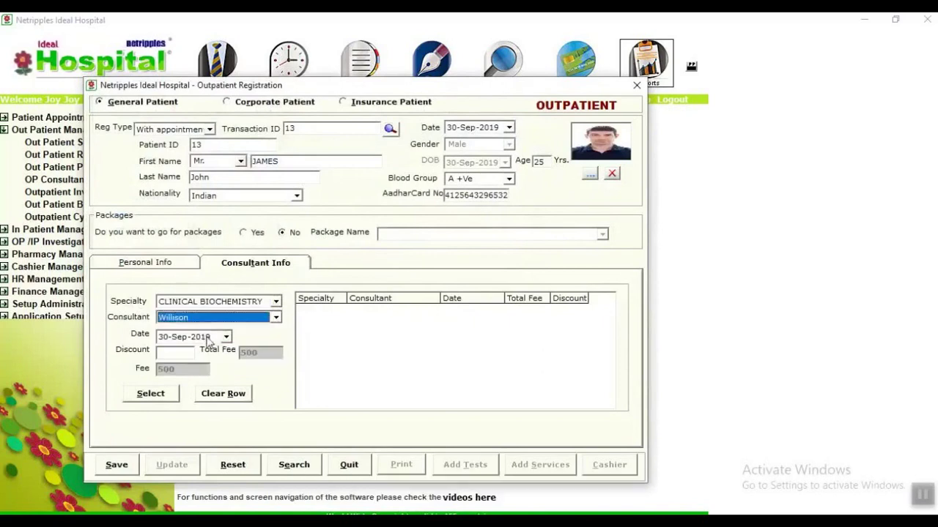
{"action": "left_click", "coordinate": [150, 393]}
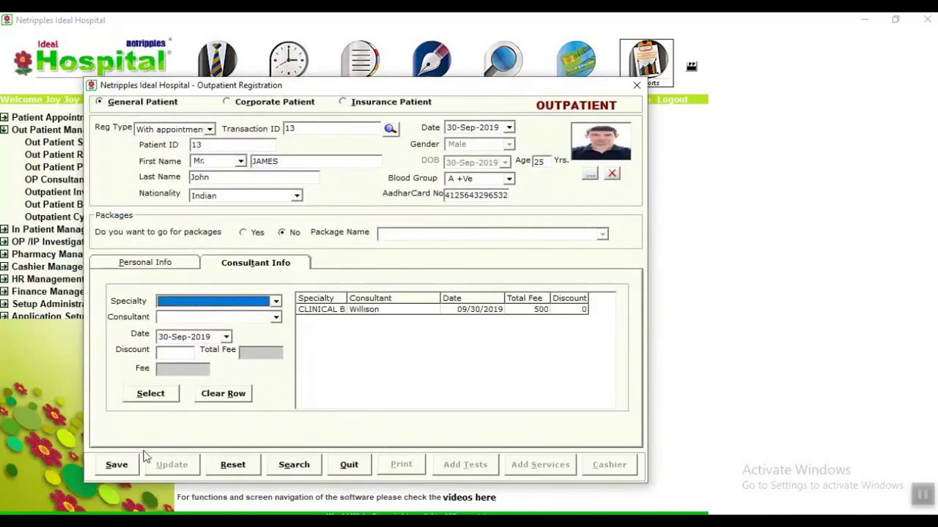
Enter the patient's mobile number in Personal Info and save the registration.
{"action": "left_click", "coordinate": [179, 264]}
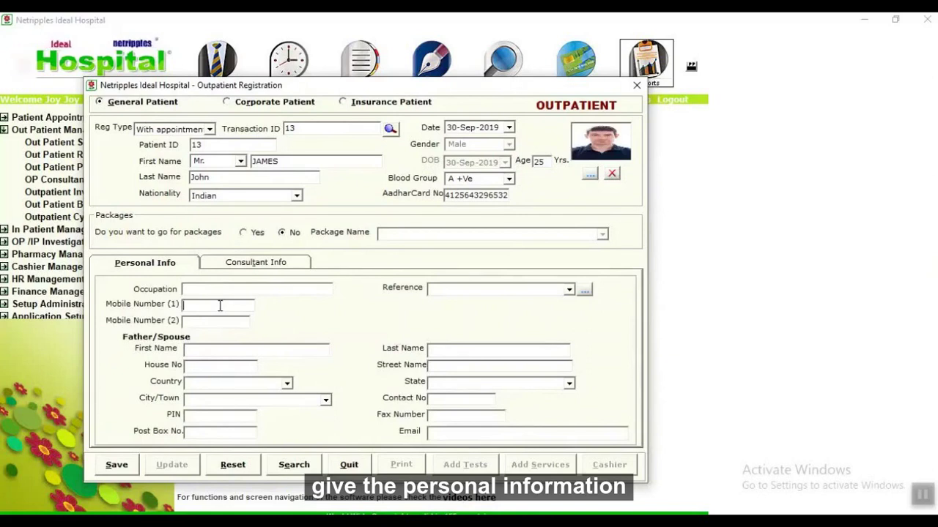
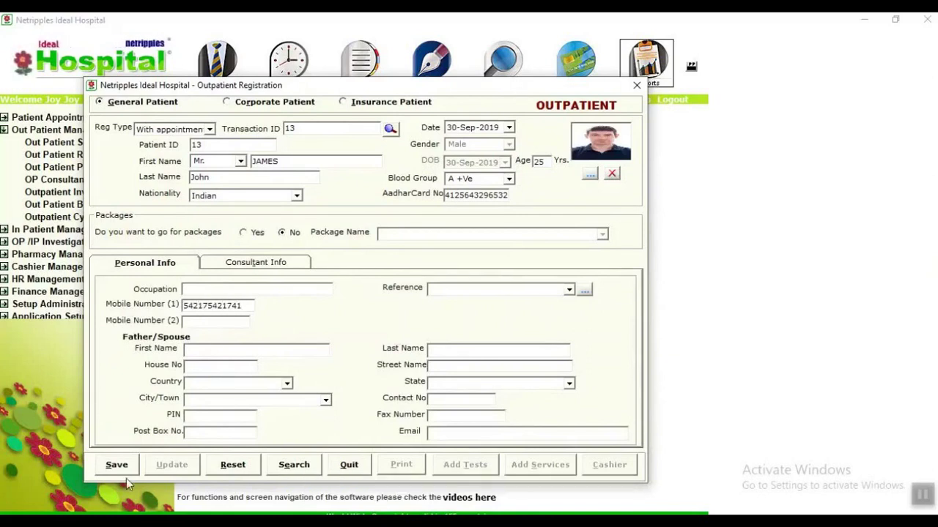
{"action": "left_click", "coordinate": [117, 466]}
Acknowledge the save, decline the SMS, review the consultancy bill preview and close the registration form.
{"action": "left_click", "coordinate": [540, 316]}
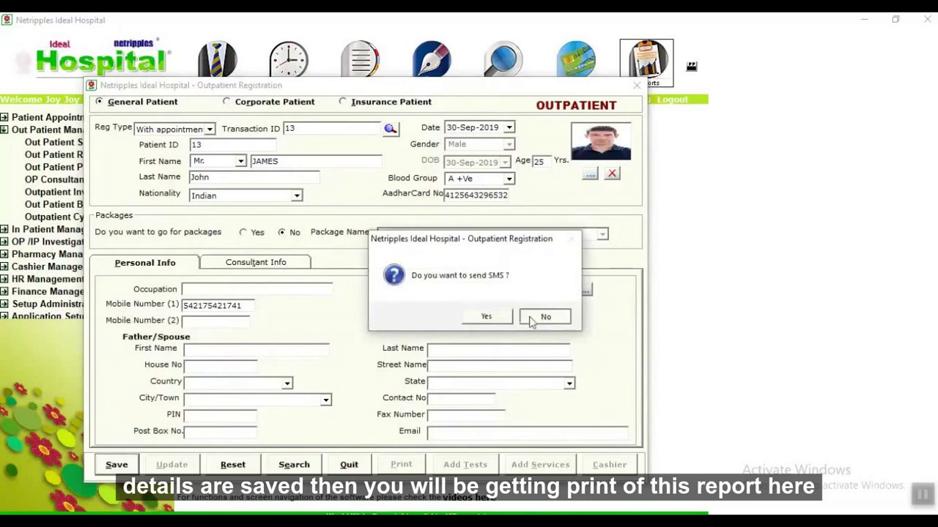
{"action": "left_click", "coordinate": [540, 317]}
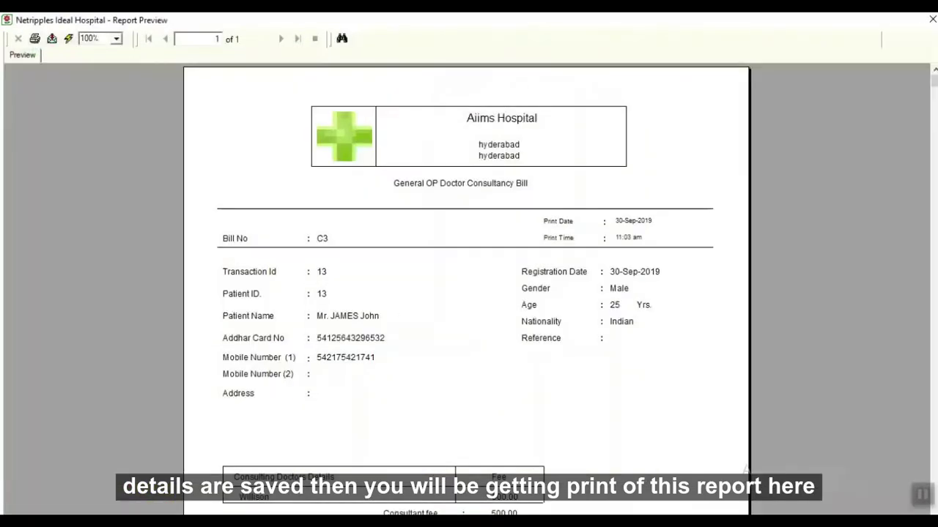
{"action": "scroll", "coordinate": [477, 427], "scroll_direction": "down", "scroll_amount": 5}
{"action": "scroll", "coordinate": [798, 222], "scroll_direction": "up", "scroll_amount": 5}
{"action": "left_click", "coordinate": [932, 19]}
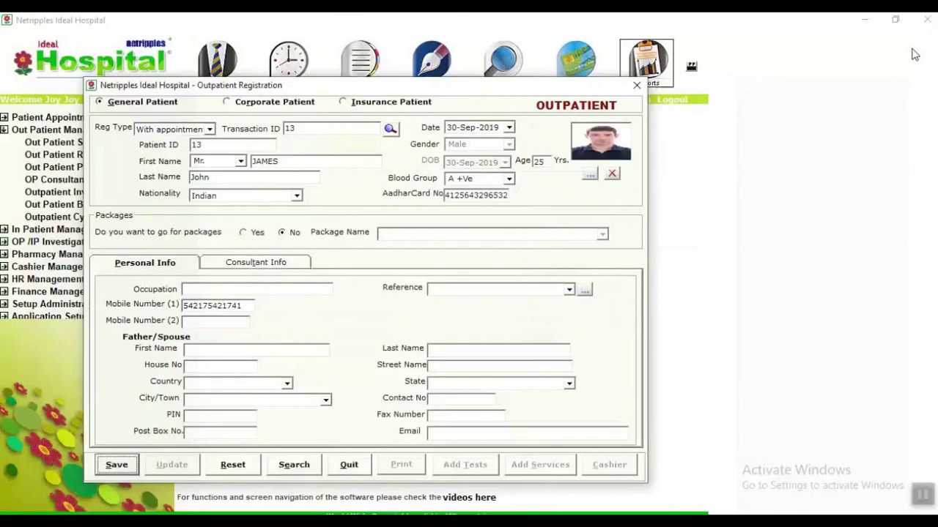
{"action": "left_click", "coordinate": [932, 19]}
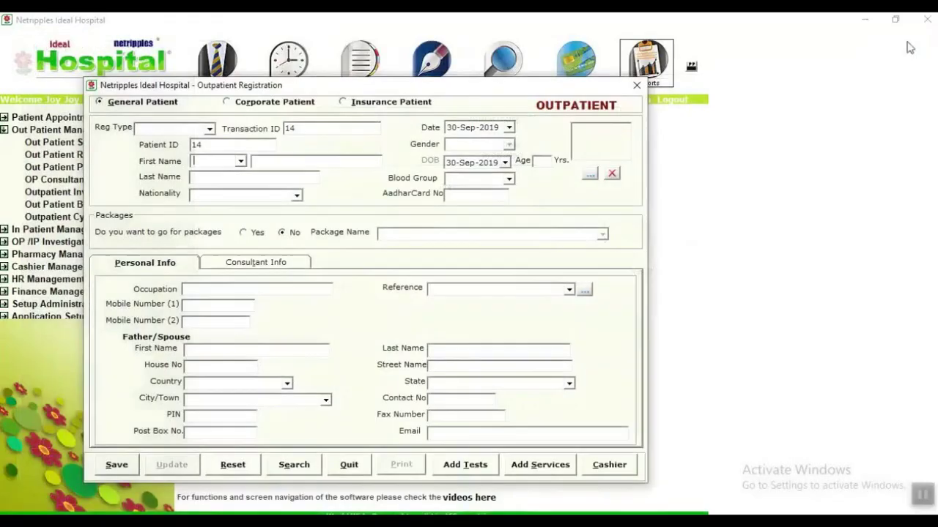
{"action": "left_click", "coordinate": [636, 85]}
Start an outpatient prescription and load the registered patient via name search.
{"action": "left_click", "coordinate": [98, 170]}
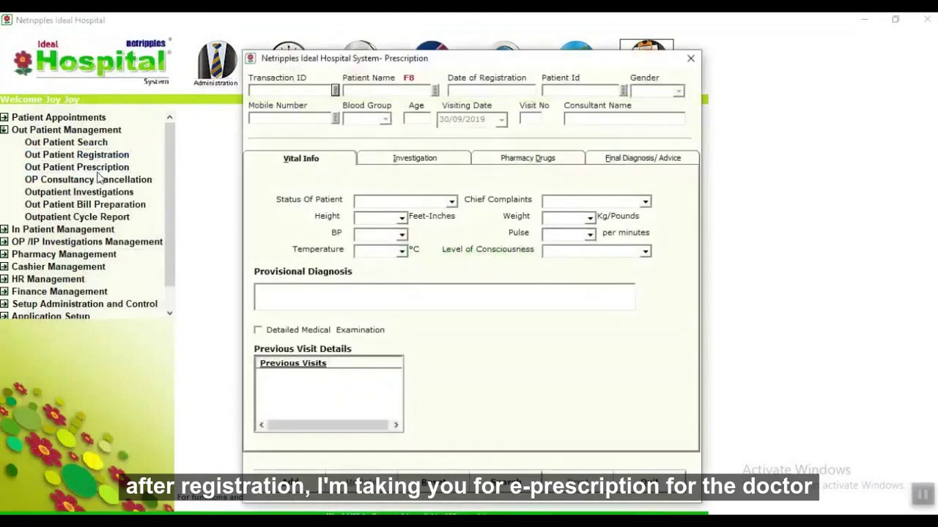
{"action": "left_click", "coordinate": [434, 90]}
{"action": "type", "text": "j"}
{"action": "double_click", "coordinate": [294, 235]}
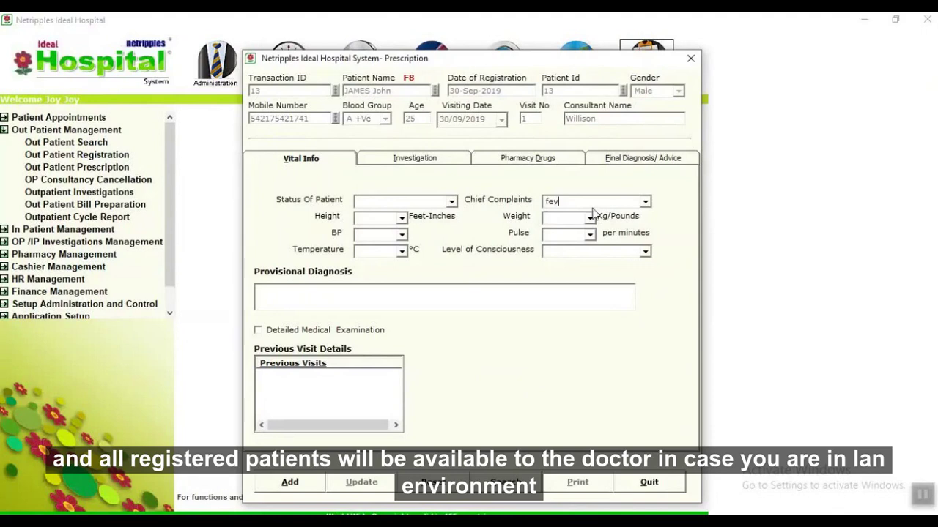
Add the BLOOD EXAMINATION REPORT test under Investigation, searching with 'blo'.
{"action": "left_click", "coordinate": [440, 163]}
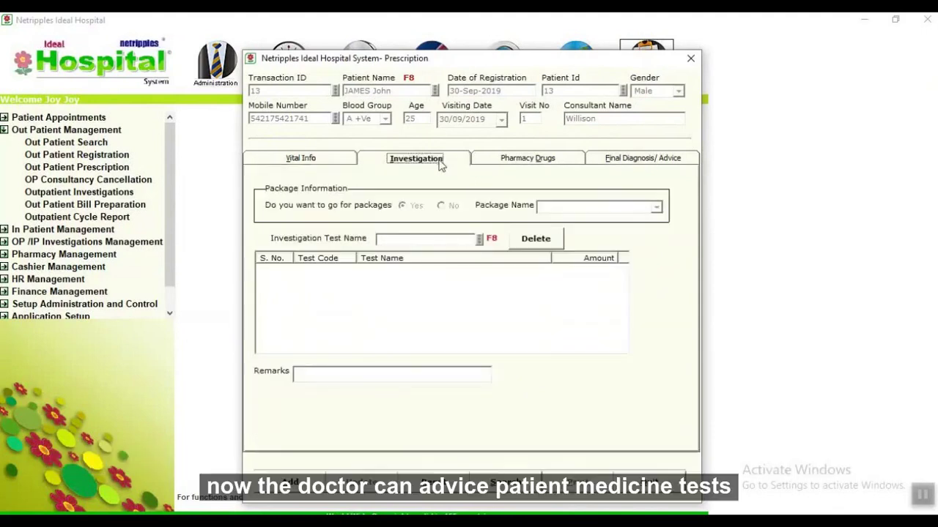
{"action": "left_click", "coordinate": [480, 240]}
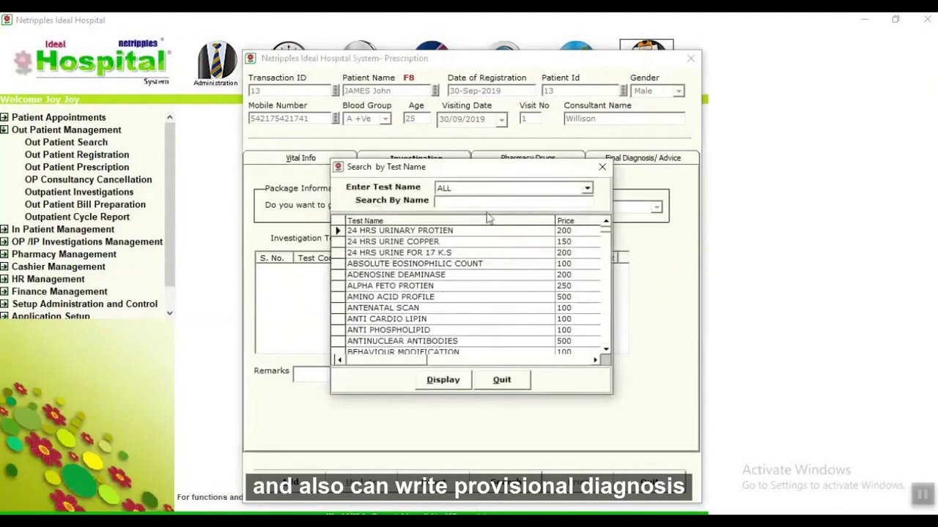
{"action": "type", "text": "blo"}
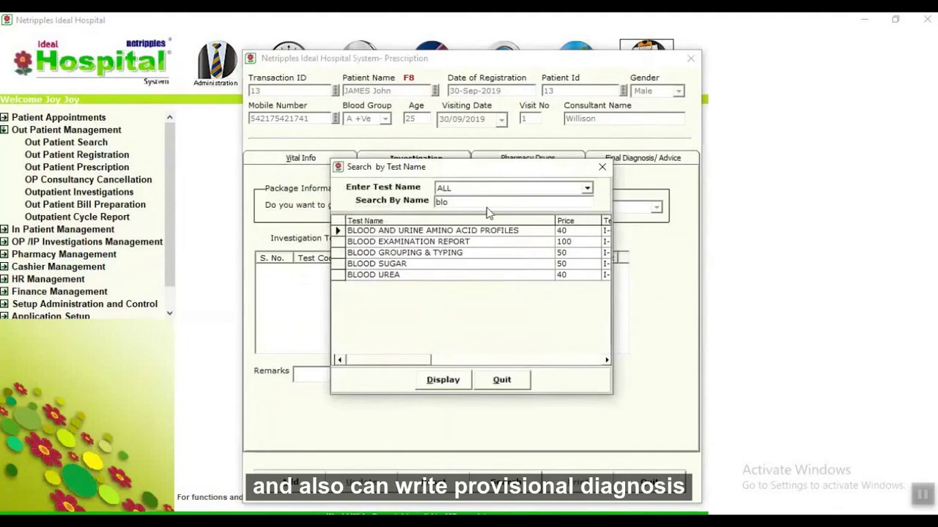
{"action": "key", "text": "Down"}
{"action": "double_click", "coordinate": [441, 243]}
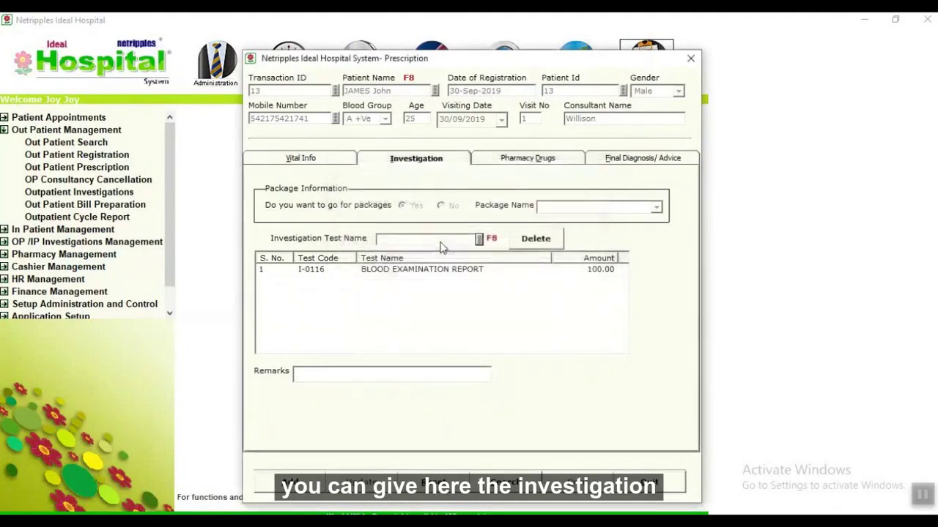
Review the Pharmacy Drugs and Final Diagnosis tabs, save and print-preview the prescription, then close it.
{"action": "left_click", "coordinate": [533, 162]}
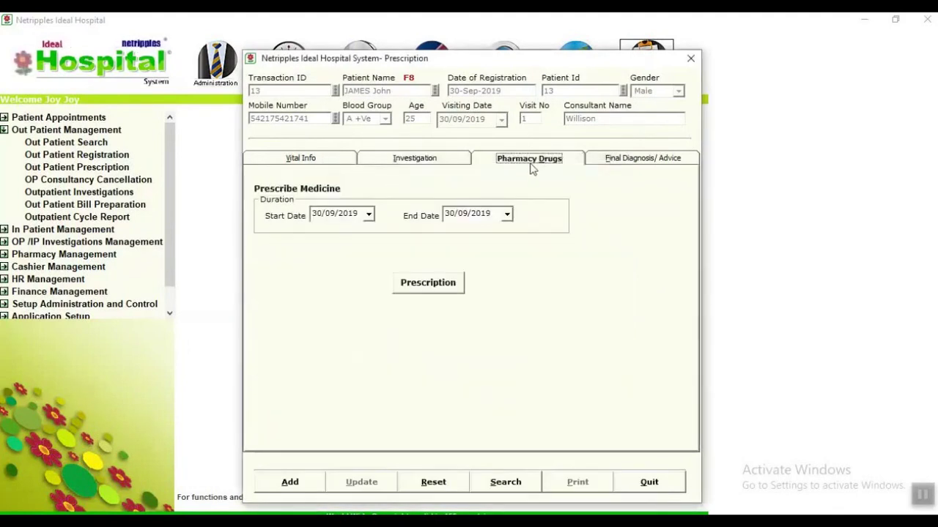
{"action": "left_click", "coordinate": [645, 163]}
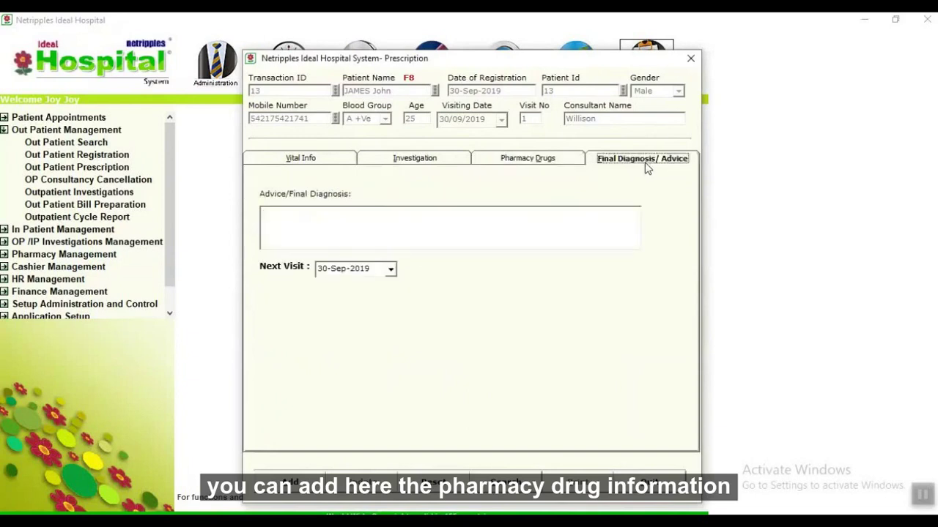
{"action": "left_click", "coordinate": [312, 482]}
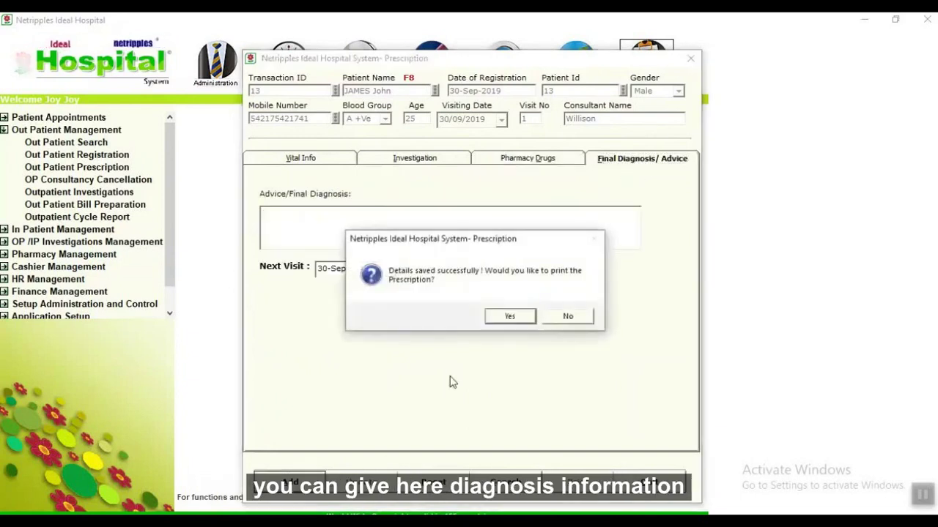
{"action": "left_click", "coordinate": [527, 319]}
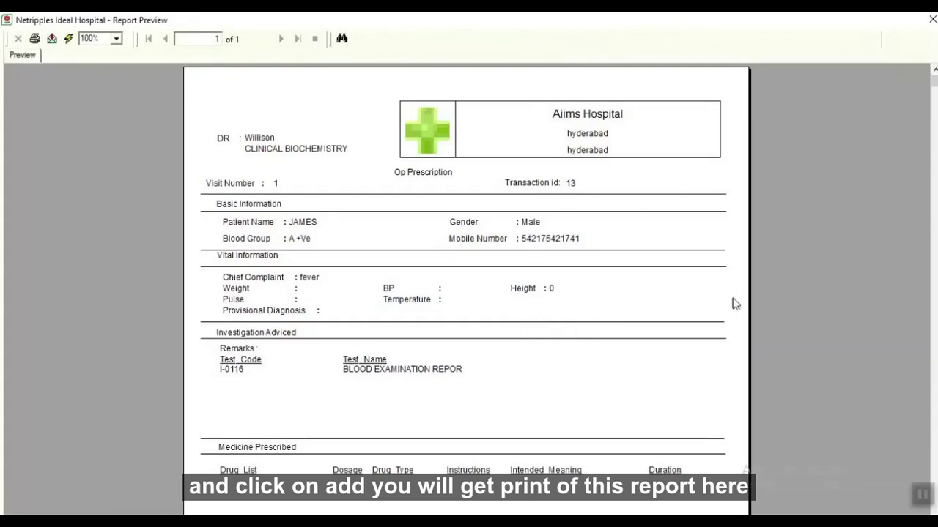
{"action": "left_click", "coordinate": [932, 19]}
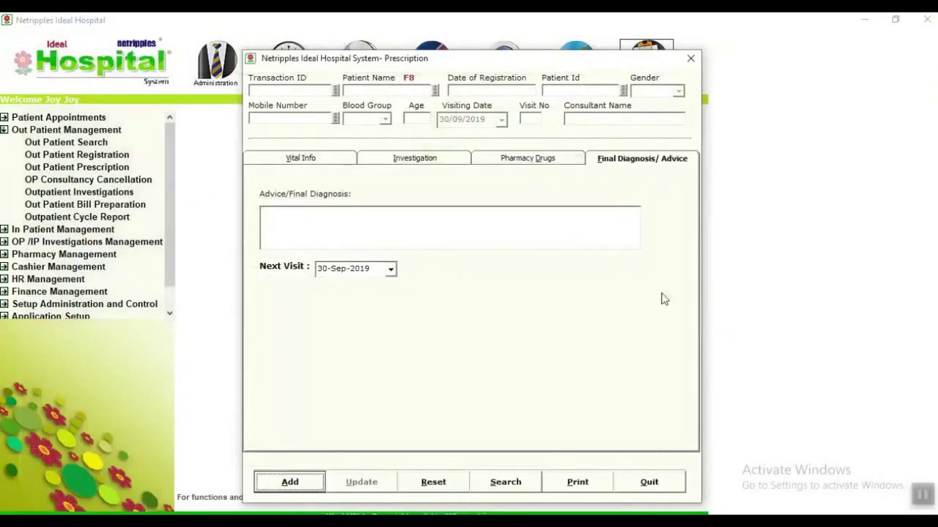
{"action": "left_click", "coordinate": [648, 480]}
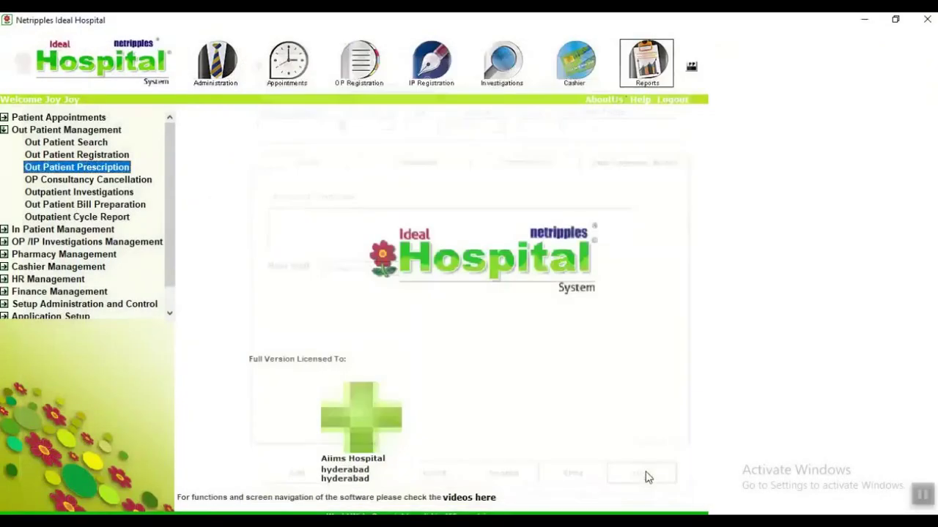
Glance at OP Consultancy Cancellation, then open the Out Patient Investigation Orders window.
{"action": "left_click", "coordinate": [134, 181]}
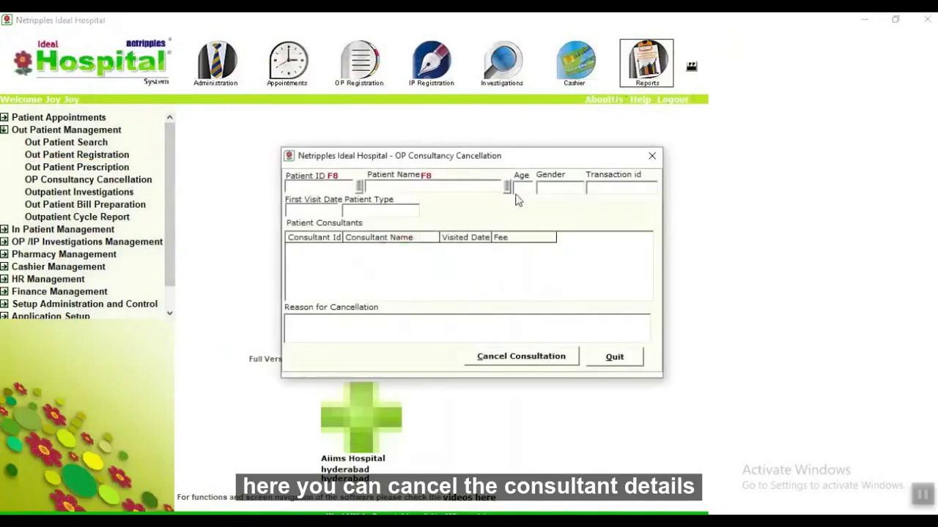
{"action": "left_click", "coordinate": [615, 358]}
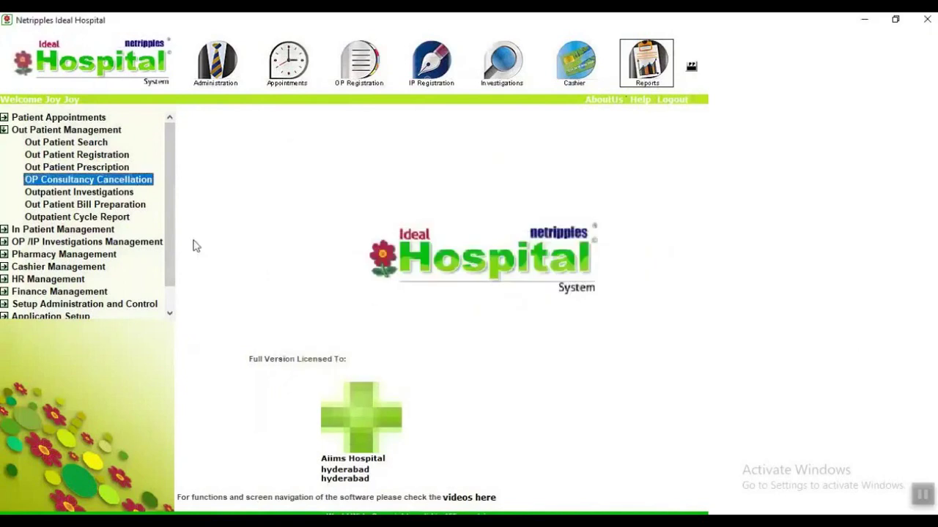
{"action": "left_click", "coordinate": [78, 192]}
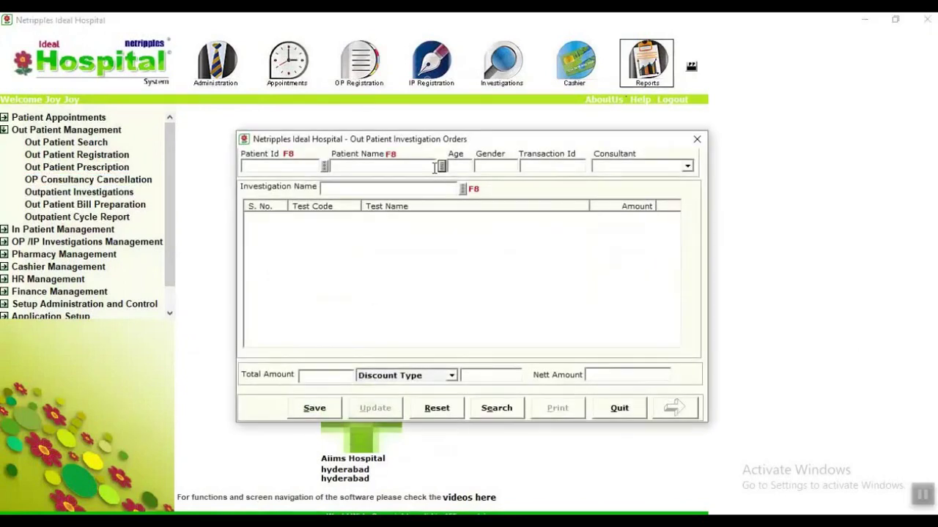
Load the patient and add the Blood Examination Report test at 100.00, searching 'bloo'.
{"action": "left_click", "coordinate": [442, 167]}
{"action": "type", "text": "j"}
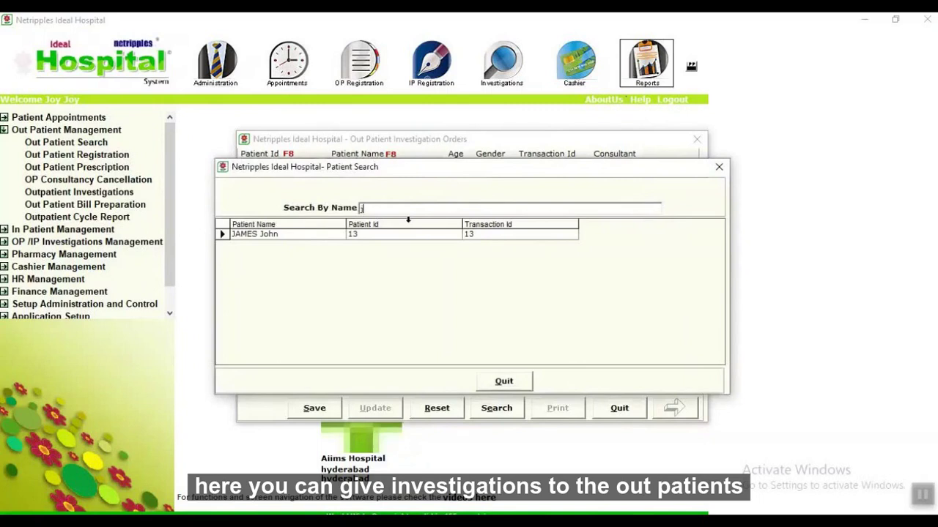
{"action": "double_click", "coordinate": [300, 234]}
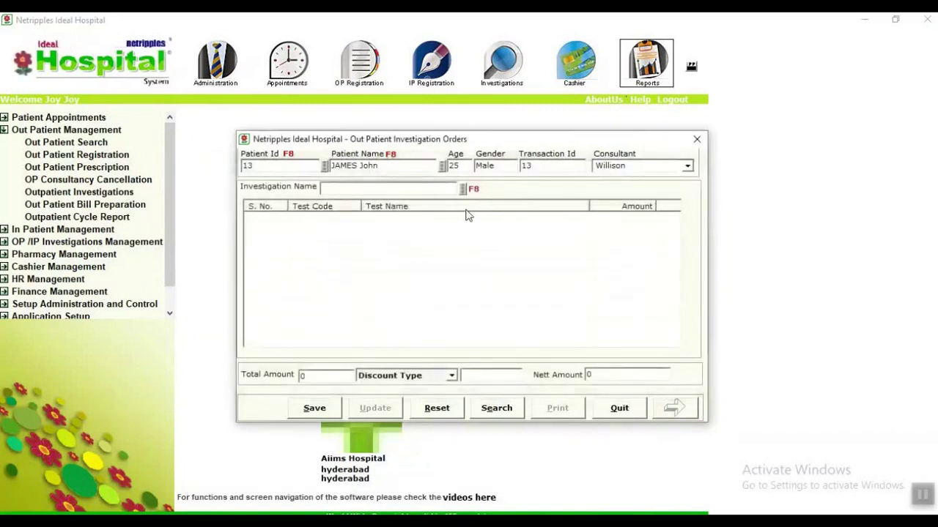
{"action": "left_click", "coordinate": [462, 190]}
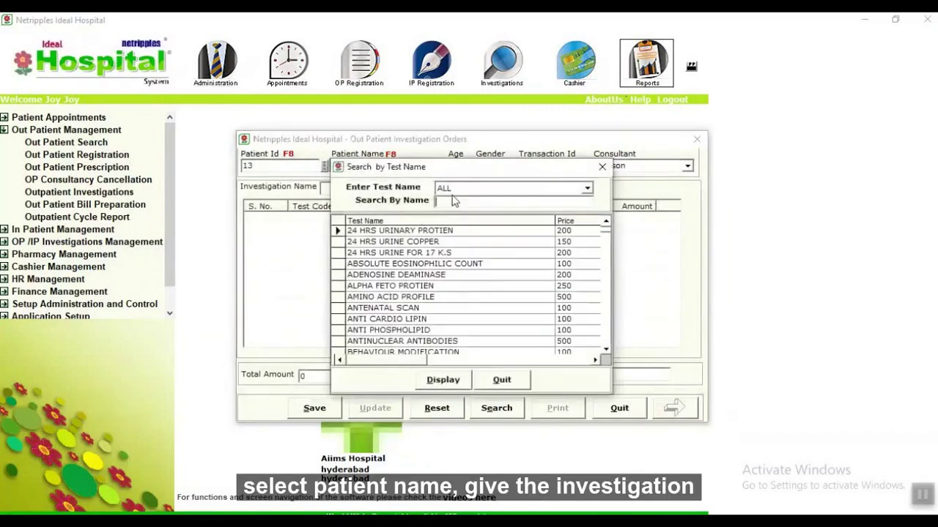
{"action": "type", "text": "bloo"}
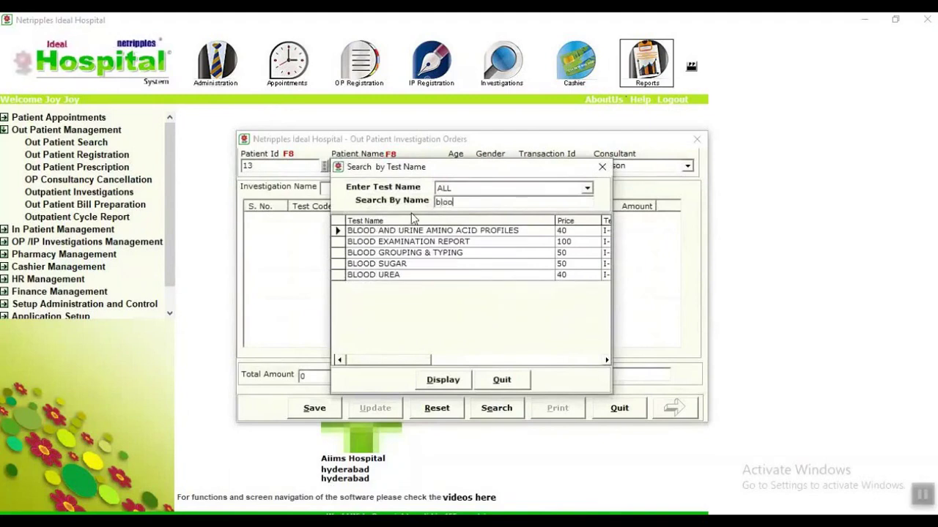
{"action": "key", "text": "Return"}
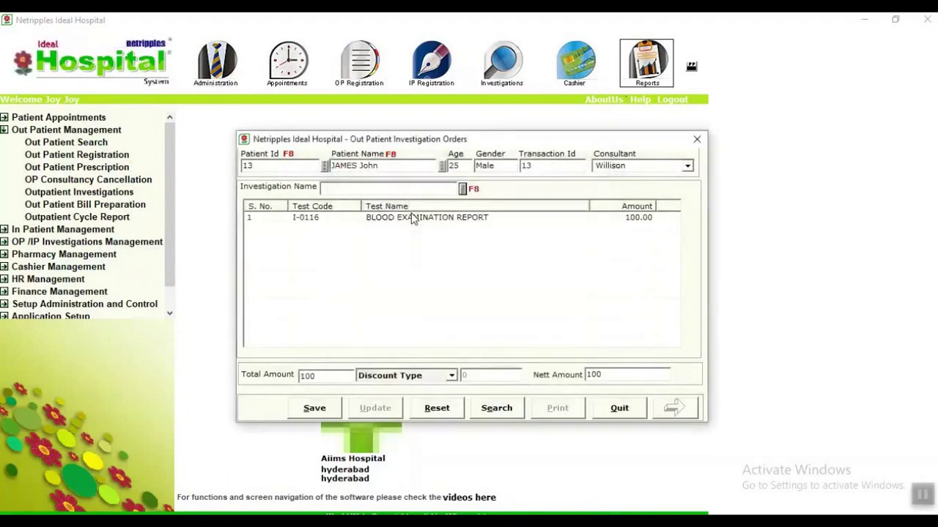
Save the investigation order, print-preview its bill, and close the form.
{"action": "left_click", "coordinate": [322, 410]}
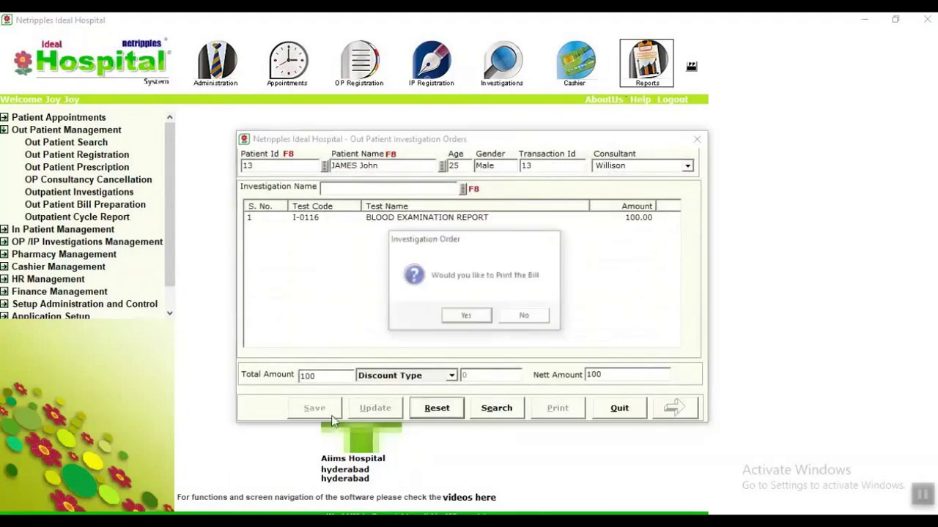
{"action": "left_click", "coordinate": [466, 316]}
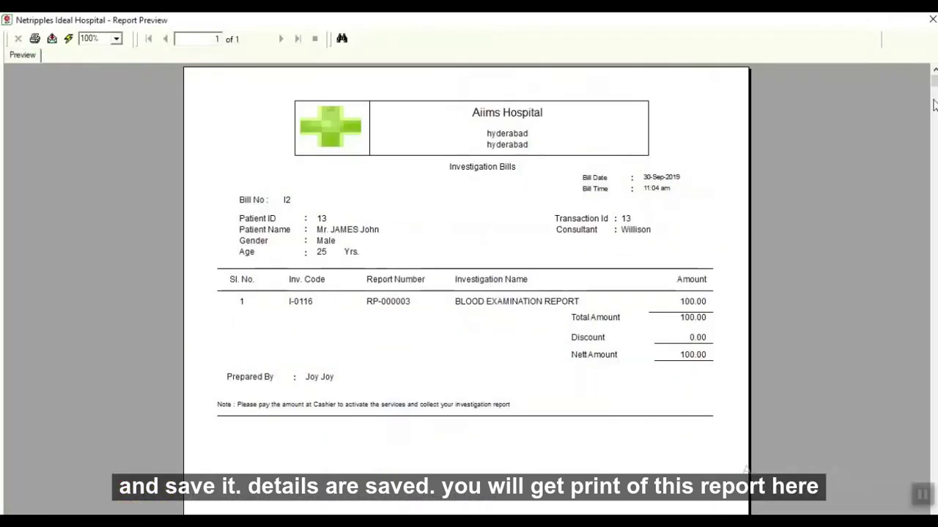
{"action": "left_click", "coordinate": [932, 19]}
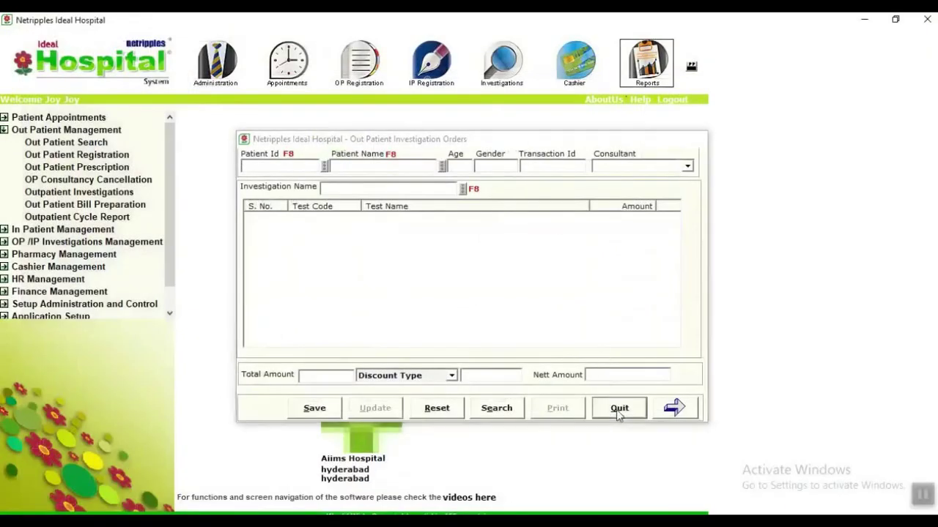
{"action": "left_click", "coordinate": [619, 408]}
In Out Patient Bill Preparation, select the patient and add the FOOD service at 100.00.
{"action": "left_click", "coordinate": [105, 208]}
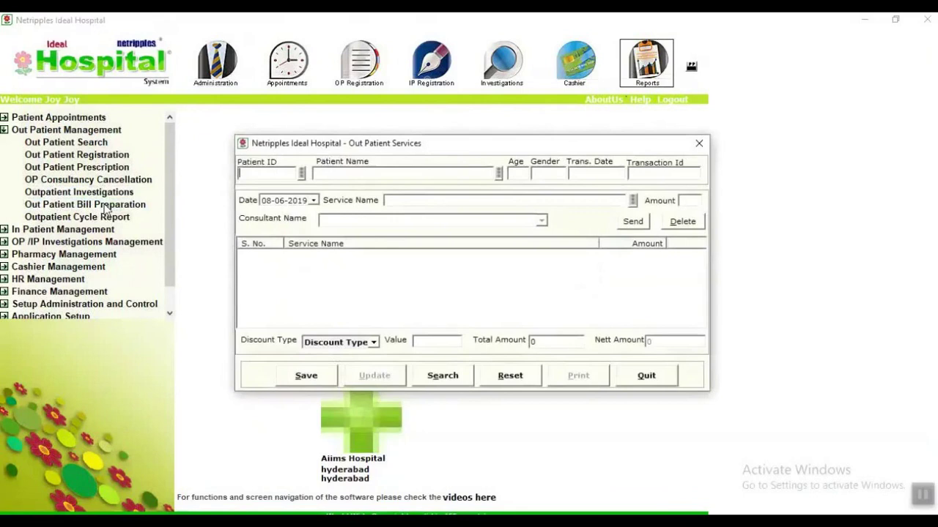
{"action": "left_click", "coordinate": [499, 174]}
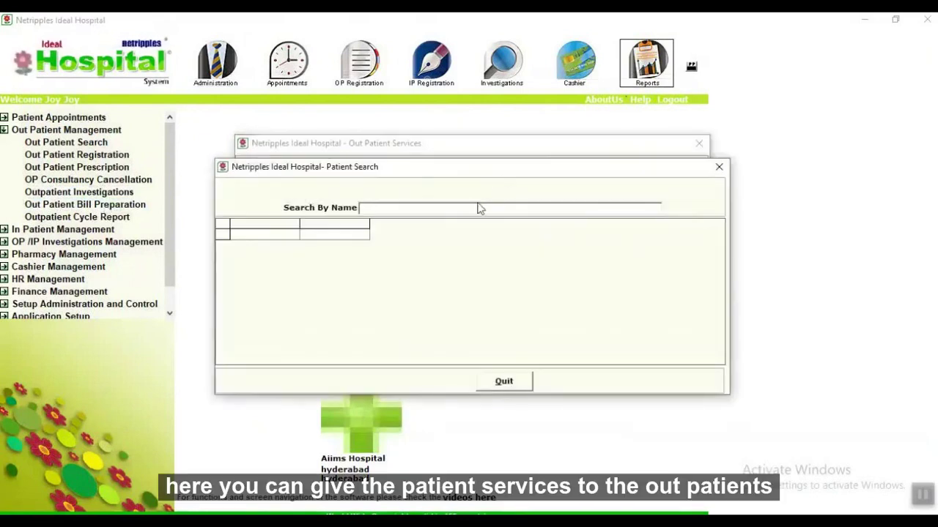
{"action": "type", "text": "j"}
{"action": "double_click", "coordinate": [296, 236]}
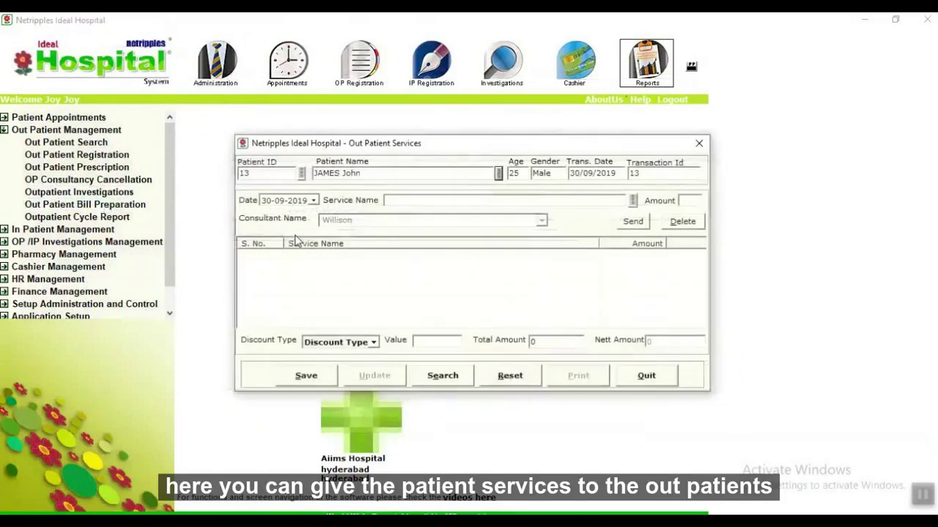
{"action": "left_click", "coordinate": [632, 202]}
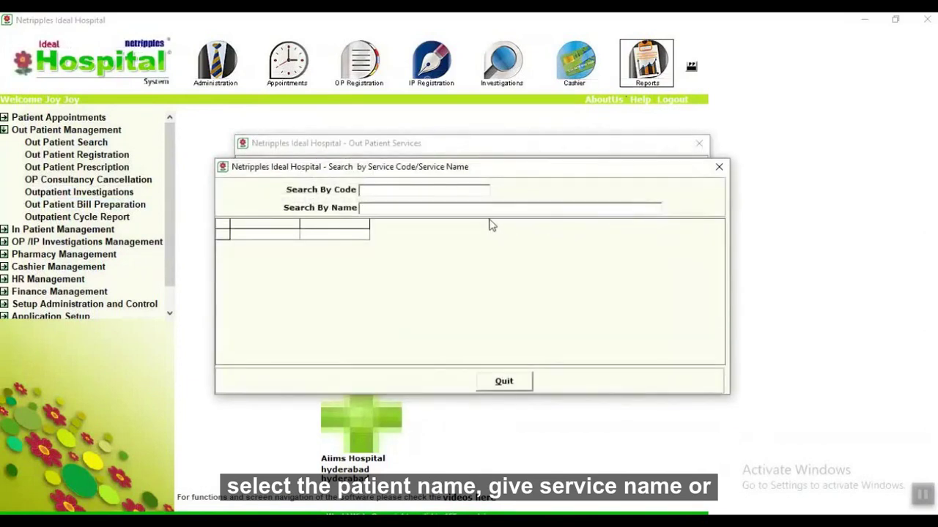
{"action": "key", "text": "Escape"}
{"action": "left_click", "coordinate": [632, 202]}
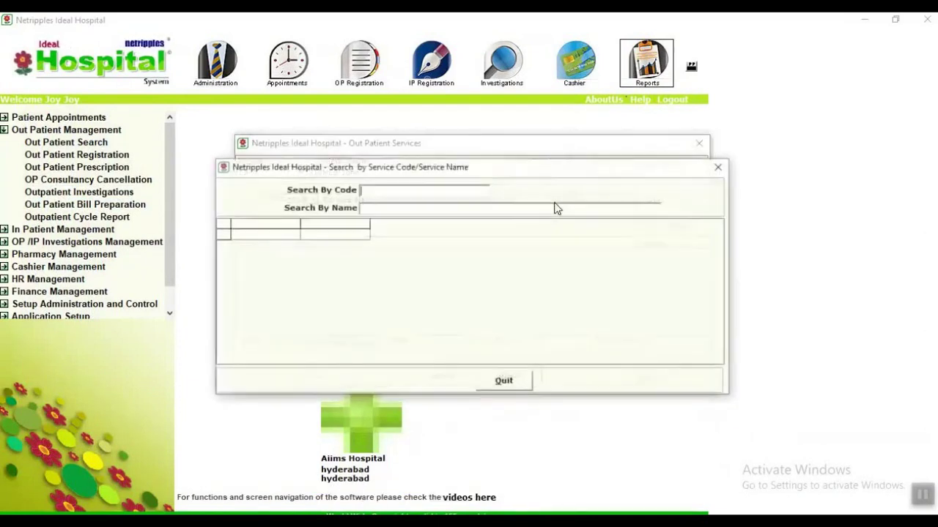
{"action": "double_click", "coordinate": [360, 237]}
Save the service bill S1, view its preview, and close the services form.
{"action": "left_click", "coordinate": [326, 382]}
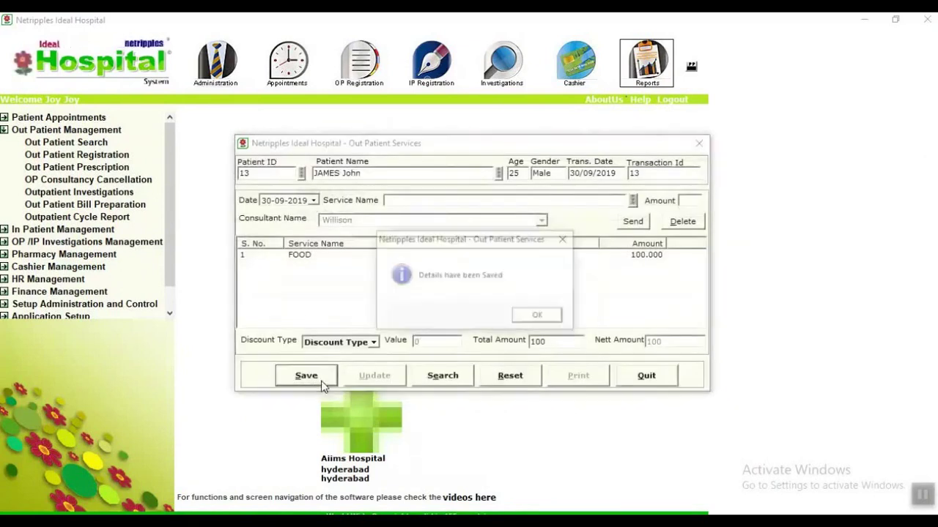
{"action": "left_click", "coordinate": [538, 317]}
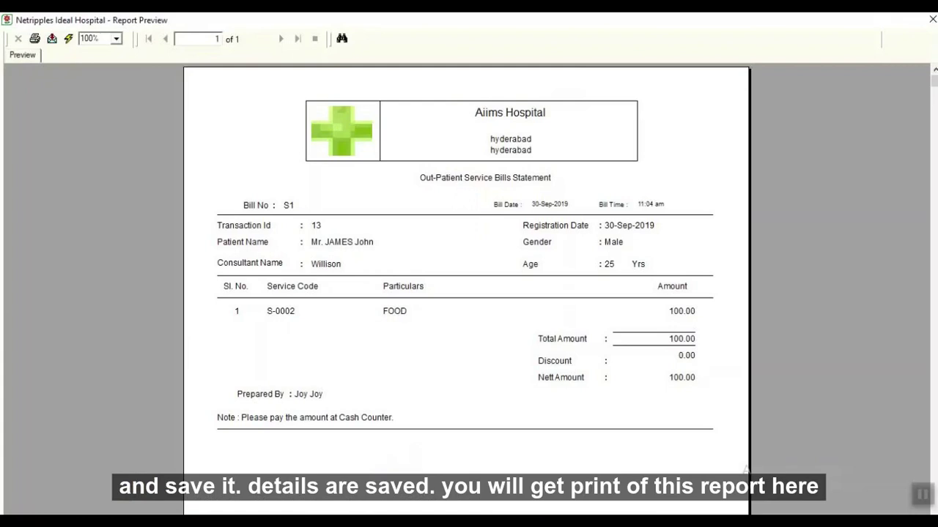
{"action": "left_click", "coordinate": [932, 20]}
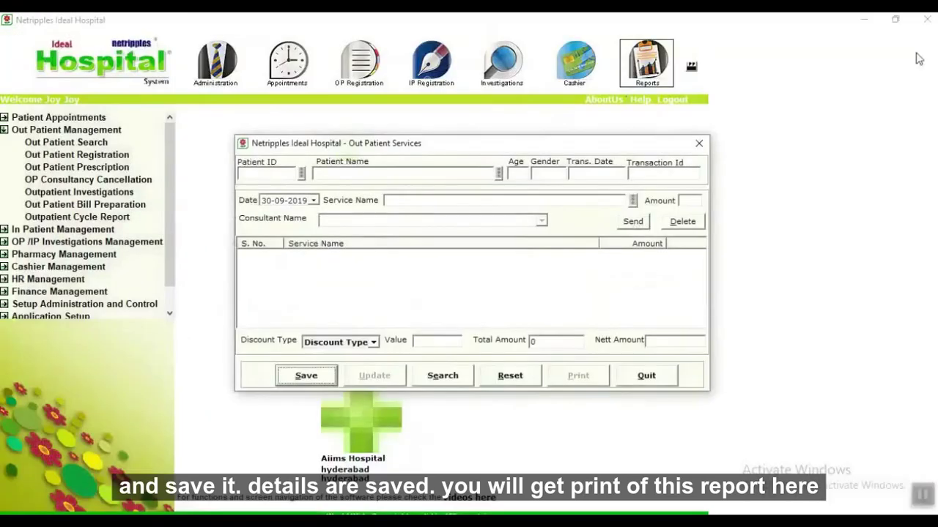
{"action": "left_click", "coordinate": [661, 375]}
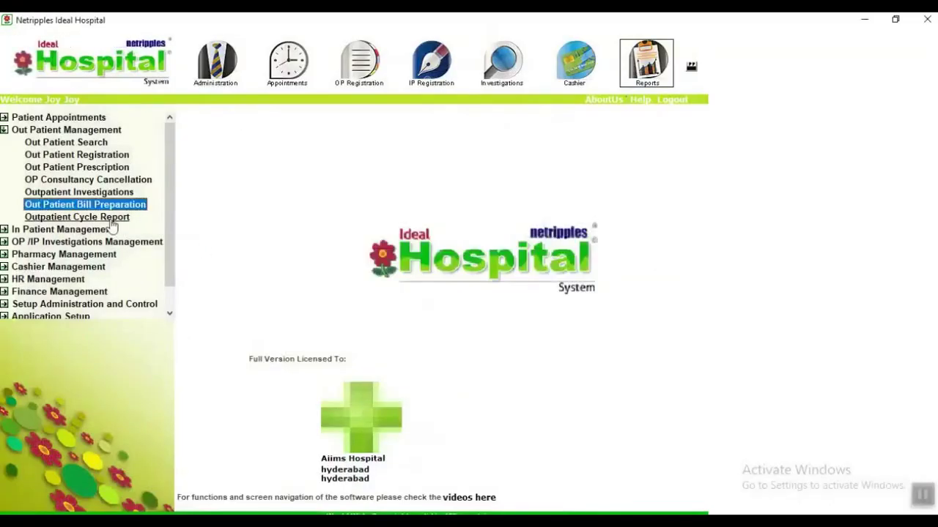
{"action": "left_click", "coordinate": [77, 217]}
{"action": "left_click", "coordinate": [402, 140]}
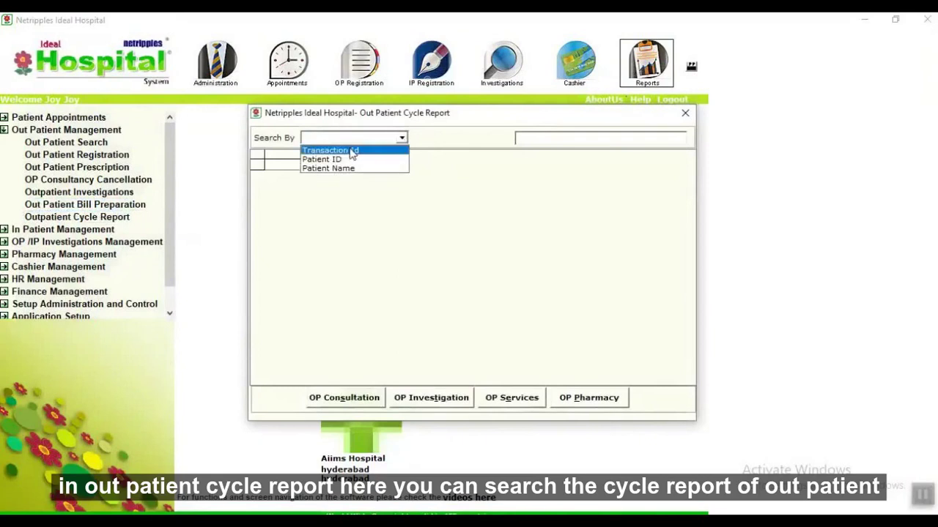
{"action": "left_click", "coordinate": [337, 167]}
{"action": "left_click", "coordinate": [522, 167]}
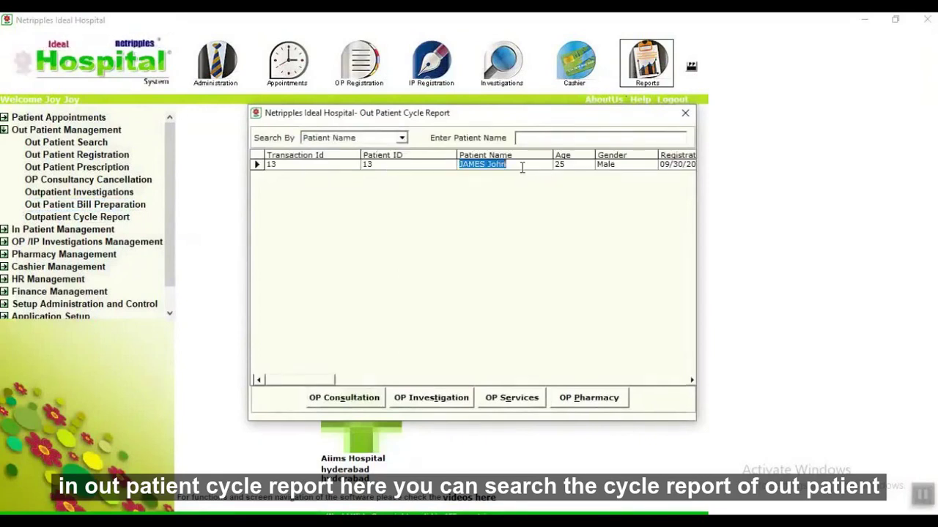
{"action": "left_click", "coordinate": [370, 401]}
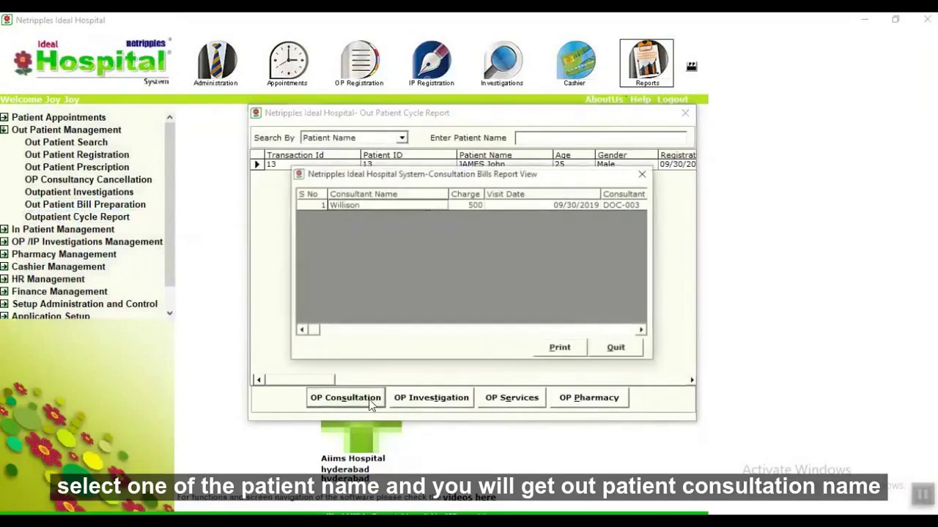
{"action": "left_click", "coordinate": [632, 351]}
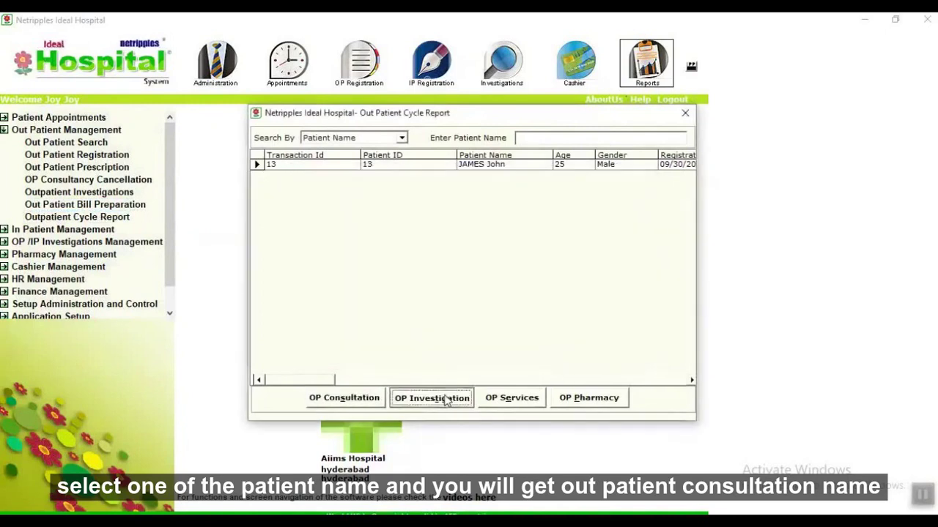
{"action": "left_click", "coordinate": [446, 399]}
{"action": "left_click", "coordinate": [606, 353]}
{"action": "left_click", "coordinate": [509, 400]}
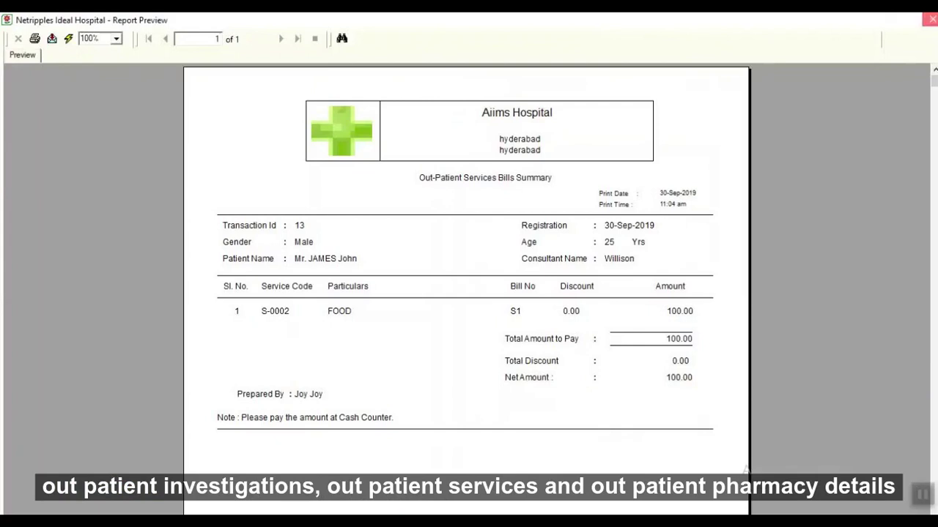
{"action": "left_click", "coordinate": [932, 19]}
{"action": "left_click", "coordinate": [599, 399]}
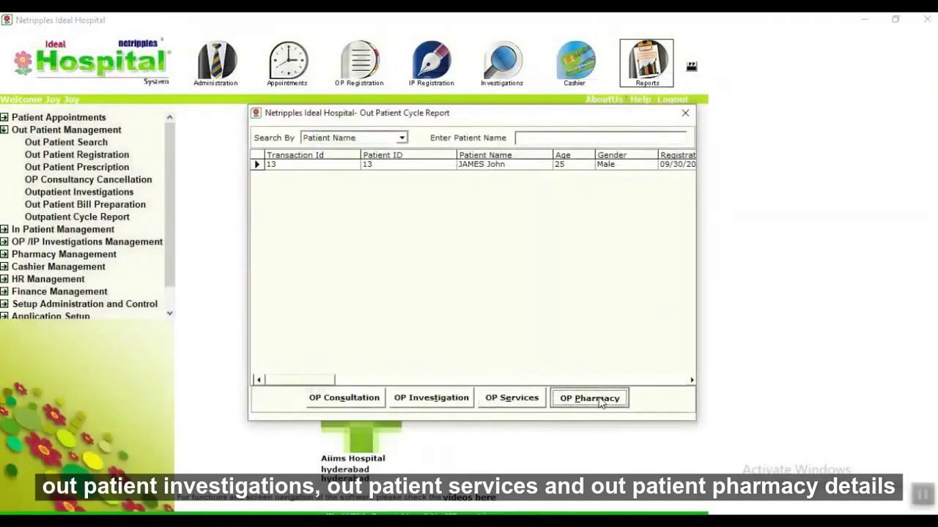
{"action": "left_click", "coordinate": [685, 113]}
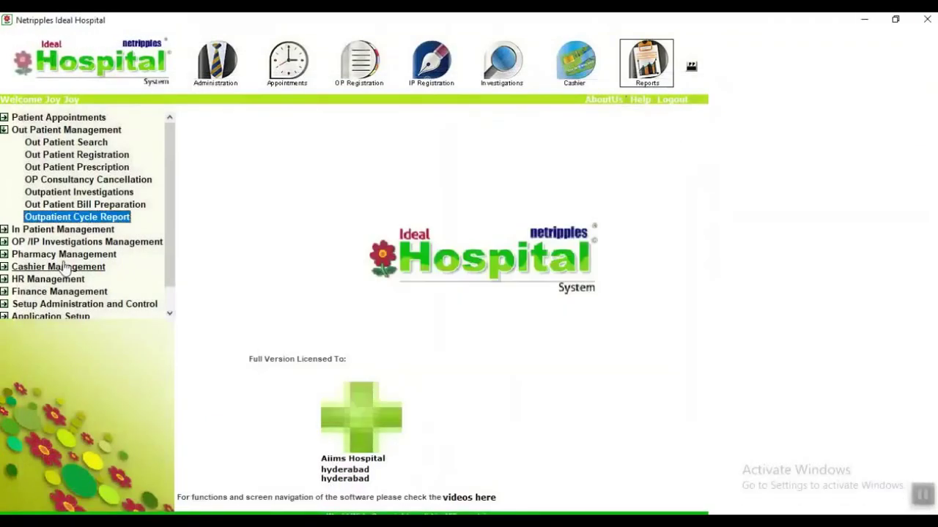
Expand In Patient Management and open the In Patient Search screen, then quit it.
{"action": "left_click", "coordinate": [81, 231]}
{"action": "double_click", "coordinate": [80, 231]}
{"action": "double_click", "coordinate": [69, 155]}
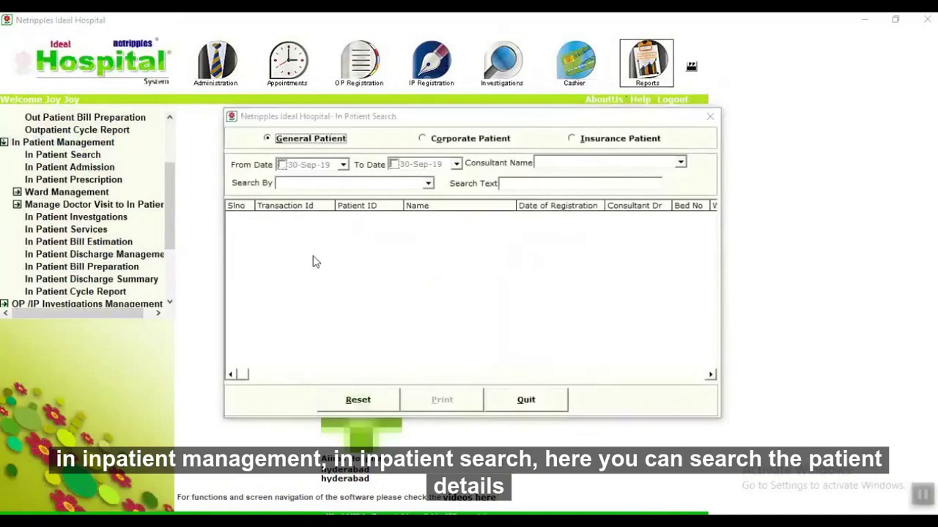
{"action": "left_click", "coordinate": [523, 403]}
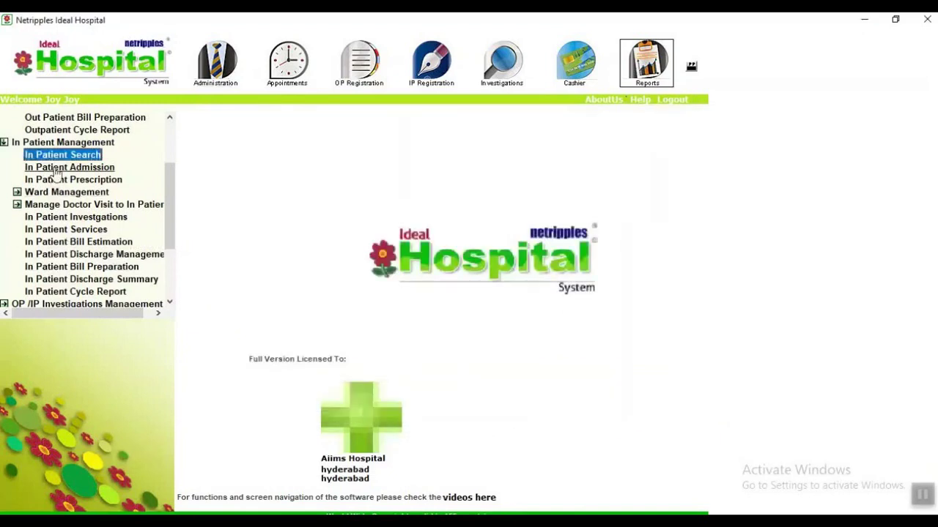
Review the InPatient Registration form's Ward Allocation, Patient History and Consultation Info tabs, then quit it.
{"action": "double_click", "coordinate": [55, 168]}
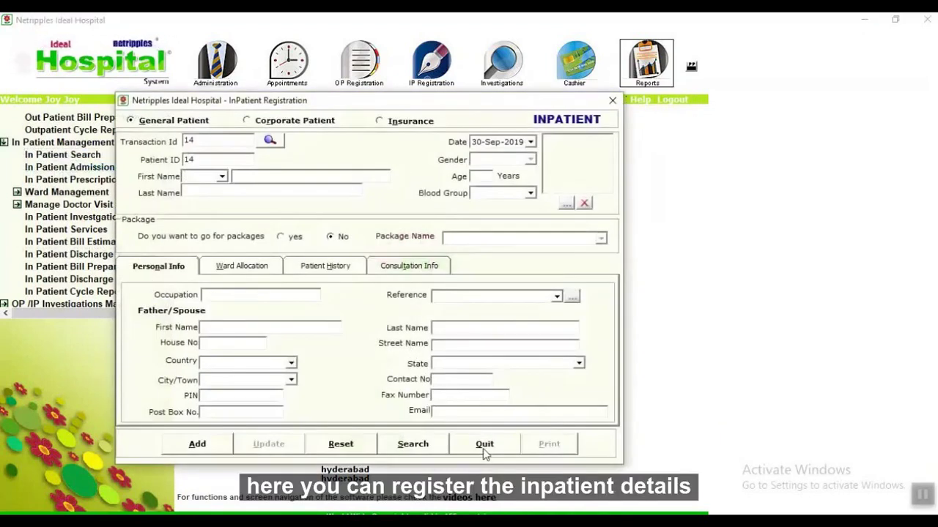
{"action": "left_click", "coordinate": [239, 269]}
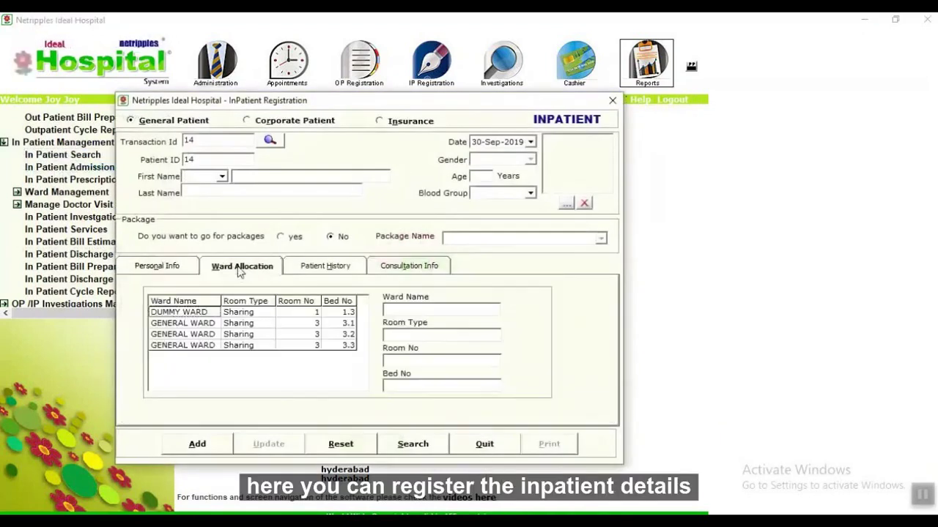
{"action": "left_click", "coordinate": [329, 269]}
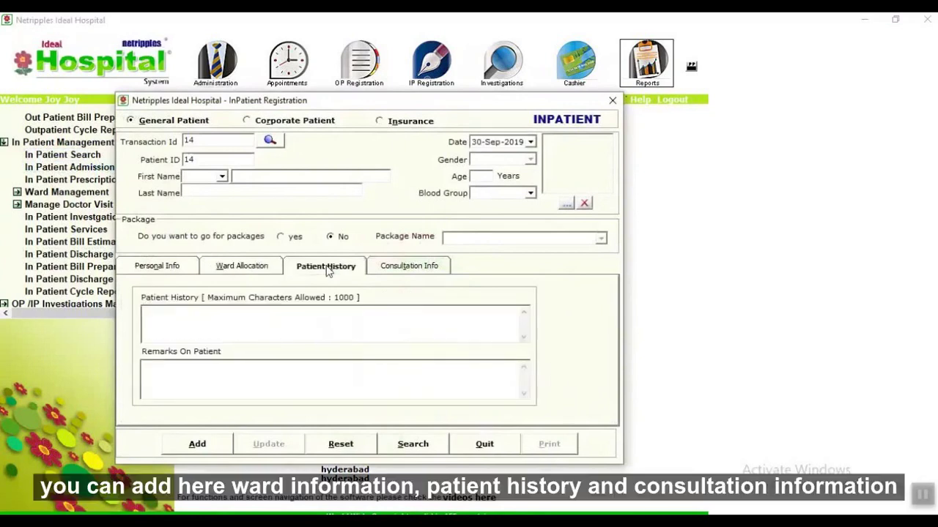
{"action": "left_click", "coordinate": [389, 269]}
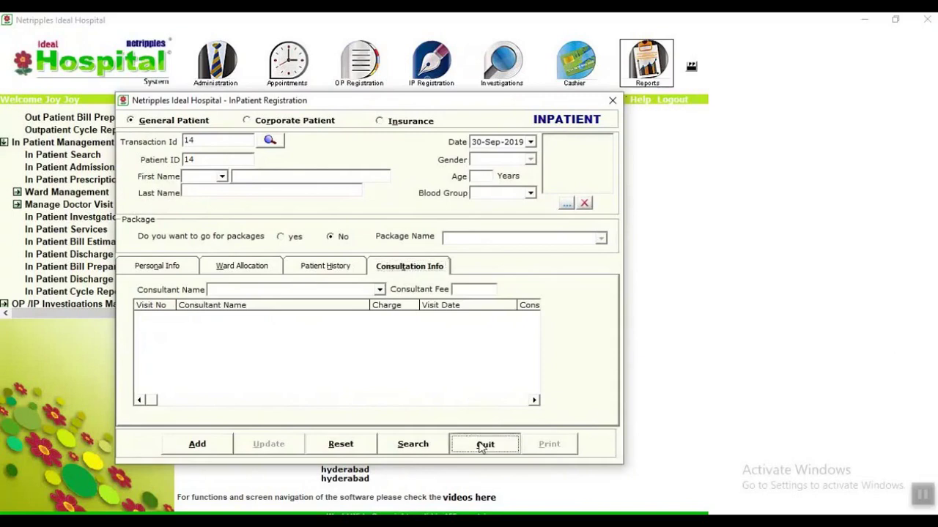
{"action": "left_click", "coordinate": [483, 444]}
{"action": "left_click", "coordinate": [73, 179]}
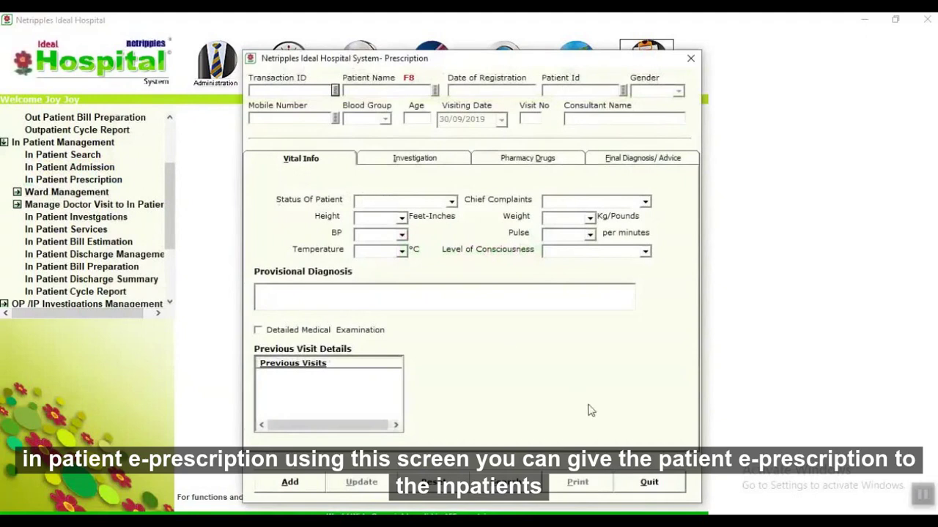
{"action": "left_click", "coordinate": [428, 163]}
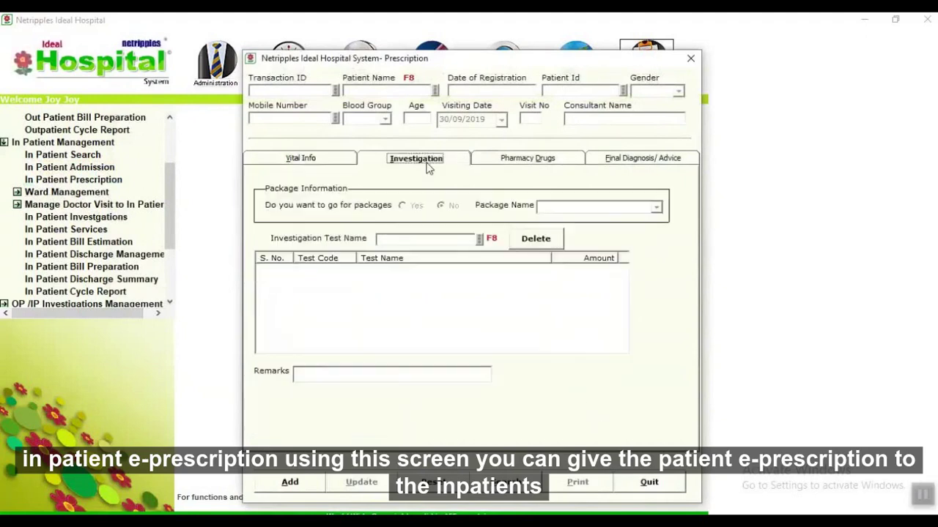
{"action": "left_click", "coordinate": [506, 167]}
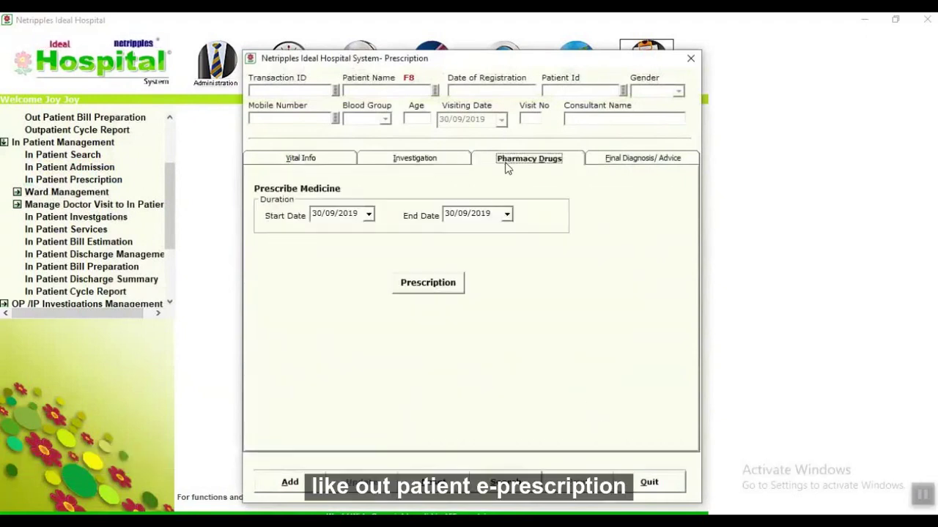
{"action": "left_click", "coordinate": [615, 161]}
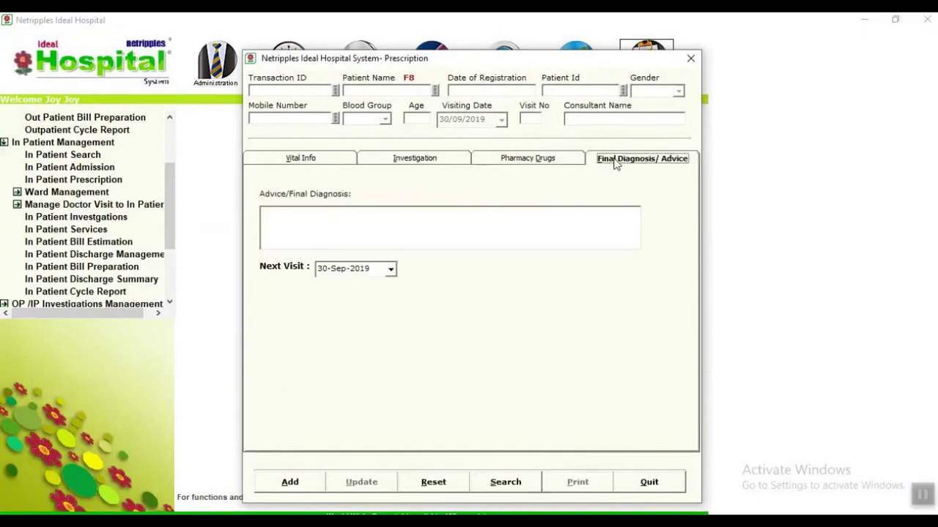
{"action": "left_click", "coordinate": [626, 491]}
{"action": "left_click", "coordinate": [644, 483]}
Transfer inpatient 12 to GENERAL WARD bed 3.1 in IP Bed Transfer and save.
{"action": "left_click", "coordinate": [87, 193]}
{"action": "double_click", "coordinate": [86, 194]}
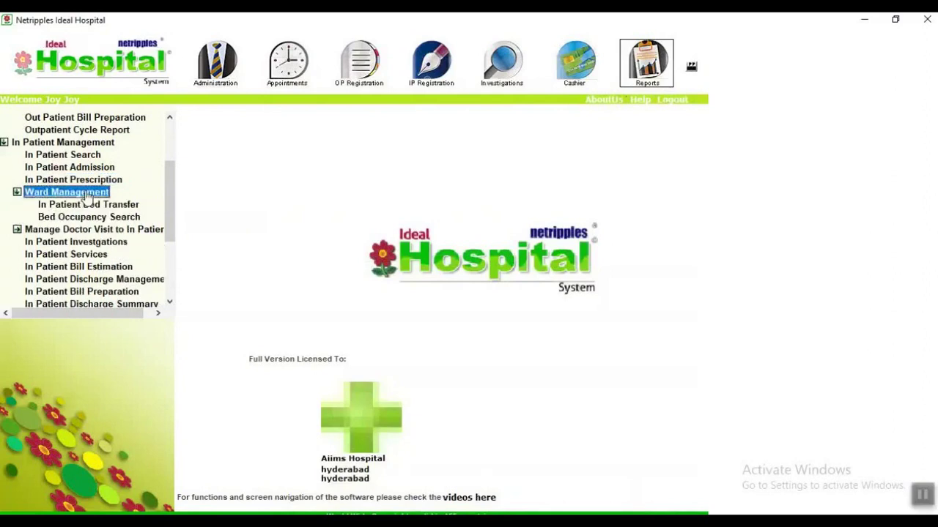
{"action": "double_click", "coordinate": [88, 204]}
{"action": "left_click", "coordinate": [454, 142]}
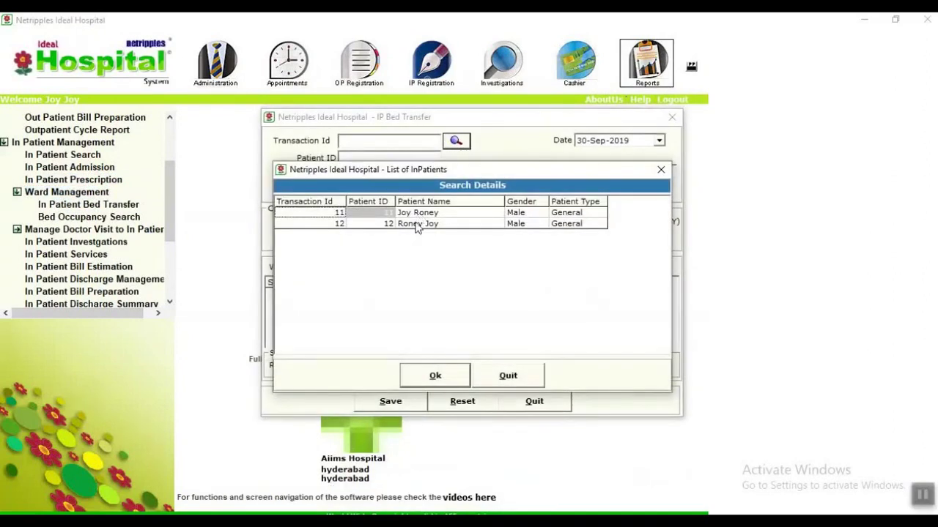
{"action": "double_click", "coordinate": [416, 225]}
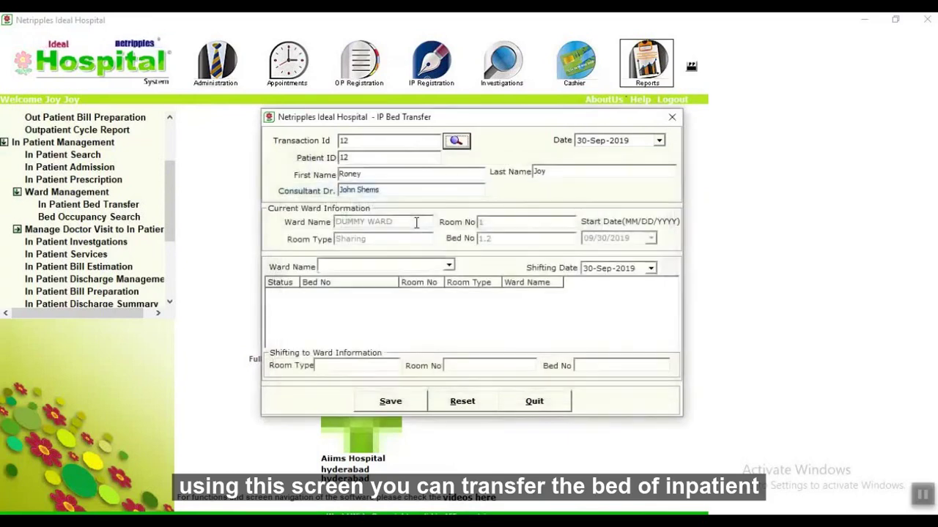
{"action": "left_click", "coordinate": [448, 266]}
{"action": "left_click", "coordinate": [399, 286]}
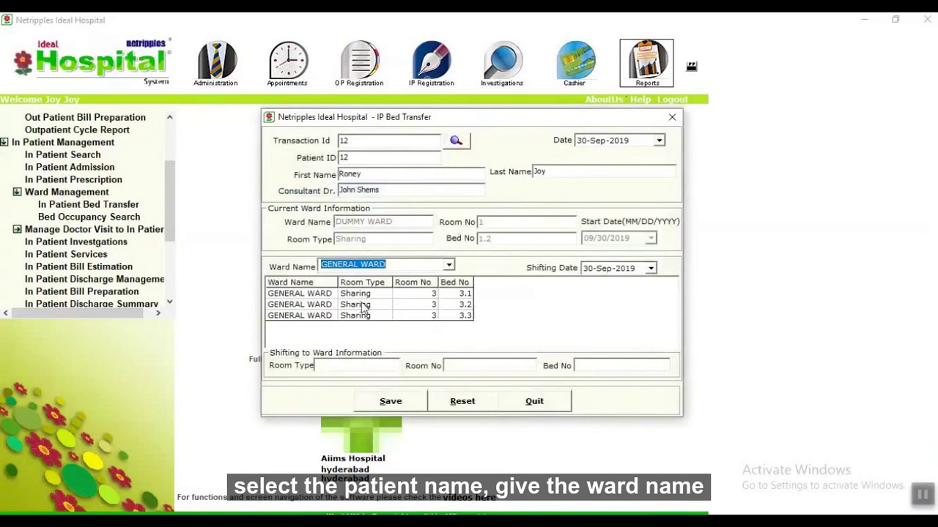
{"action": "left_click", "coordinate": [357, 294]}
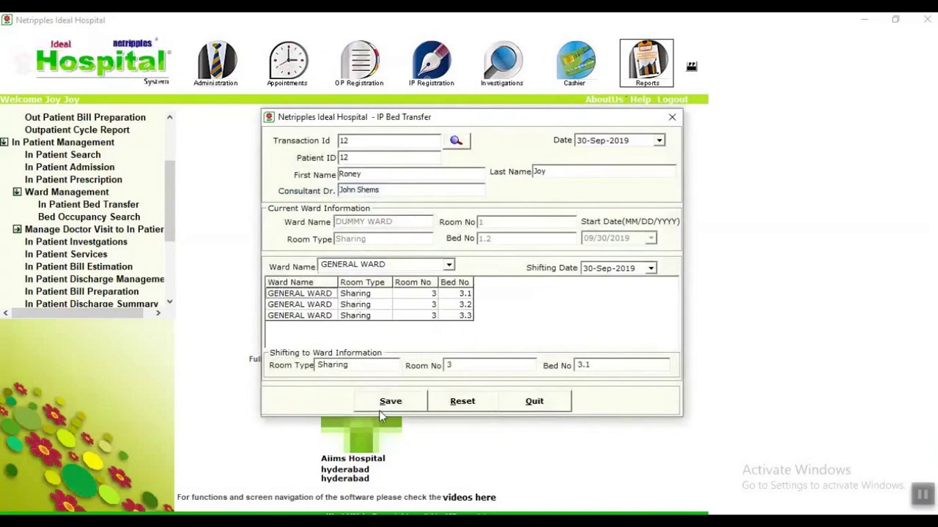
{"action": "left_click", "coordinate": [380, 409]}
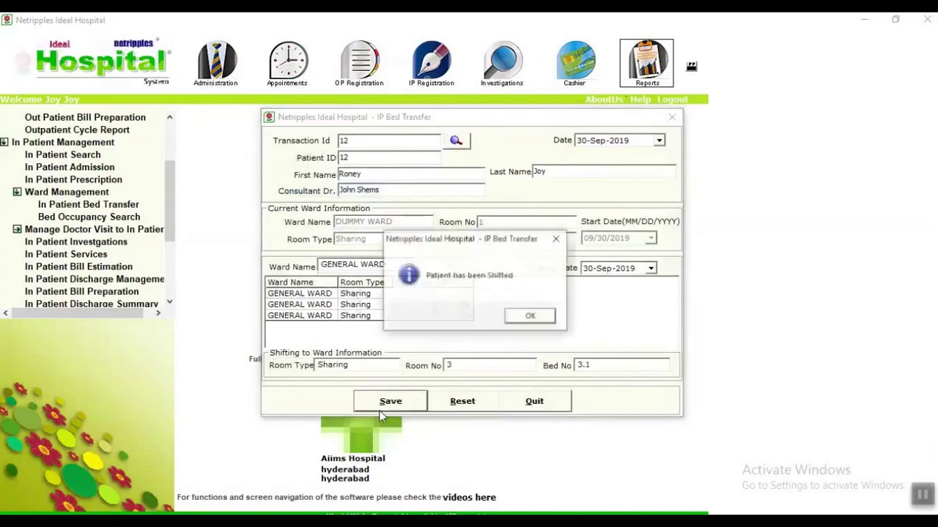
{"action": "left_click", "coordinate": [533, 317]}
{"action": "left_click", "coordinate": [535, 403]}
Check the Bed Occupancy Search list for the transferred patient, then expand doctor-visit management.
{"action": "left_click", "coordinate": [89, 216]}
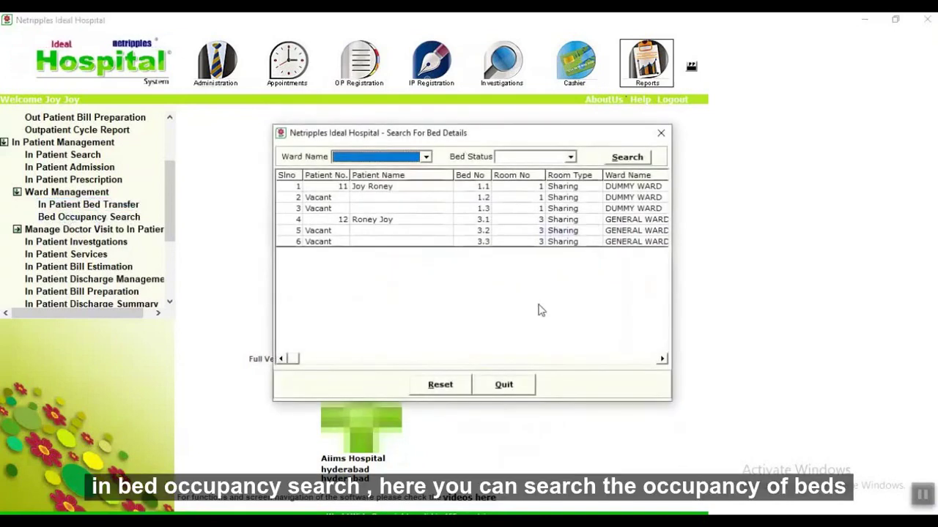
{"action": "left_click", "coordinate": [525, 392]}
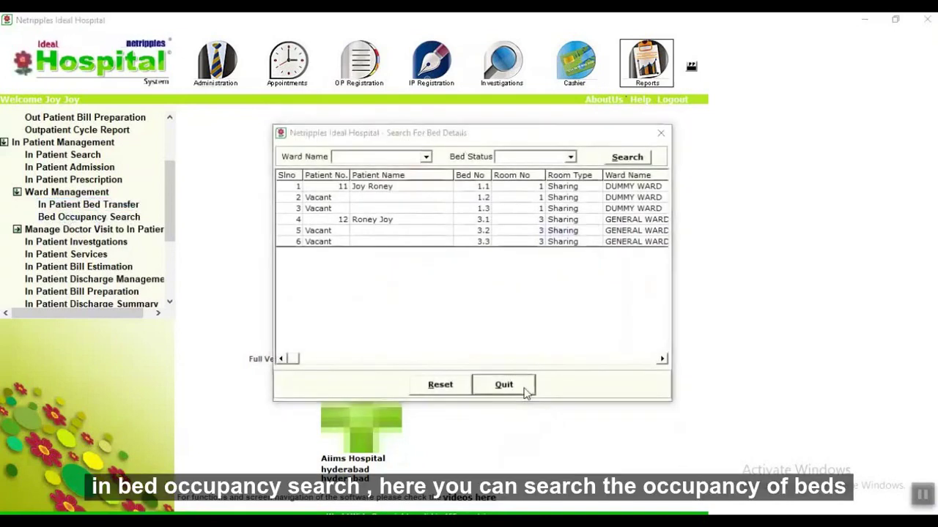
{"action": "left_click", "coordinate": [29, 230]}
{"action": "left_click", "coordinate": [16, 230]}
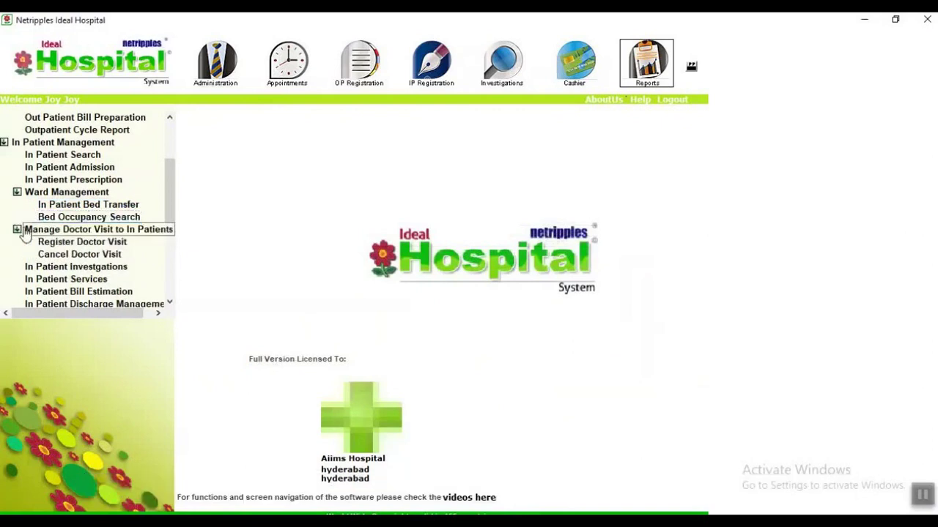
Save a second consultant's doctor visit with a 500 fee for inpatient Trans. Id 11.
{"action": "left_click", "coordinate": [74, 243]}
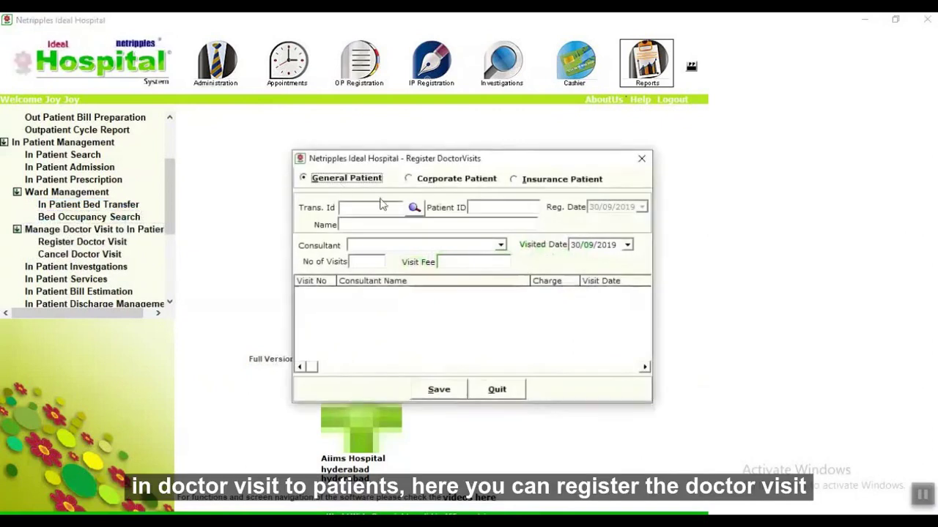
{"action": "left_click", "coordinate": [413, 205]}
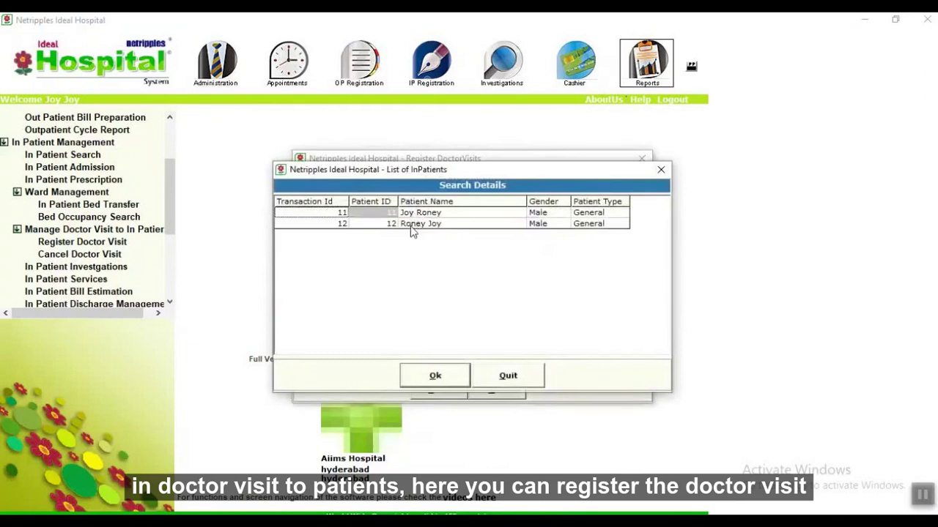
{"action": "double_click", "coordinate": [412, 215]}
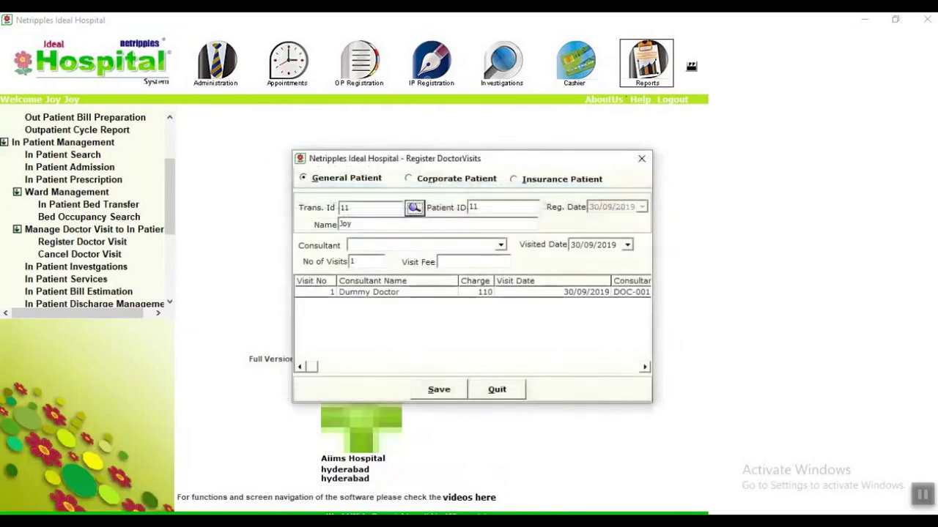
{"action": "left_click", "coordinate": [501, 245]}
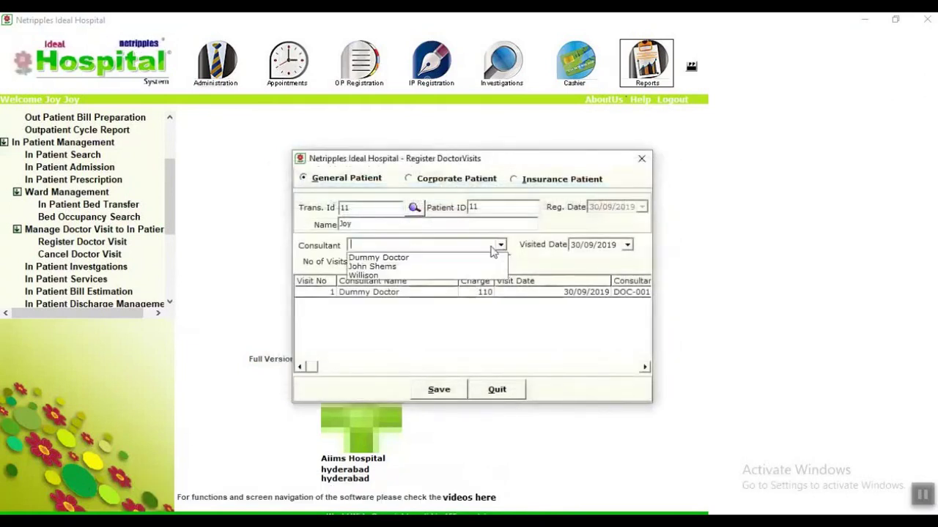
{"action": "left_click", "coordinate": [416, 266]}
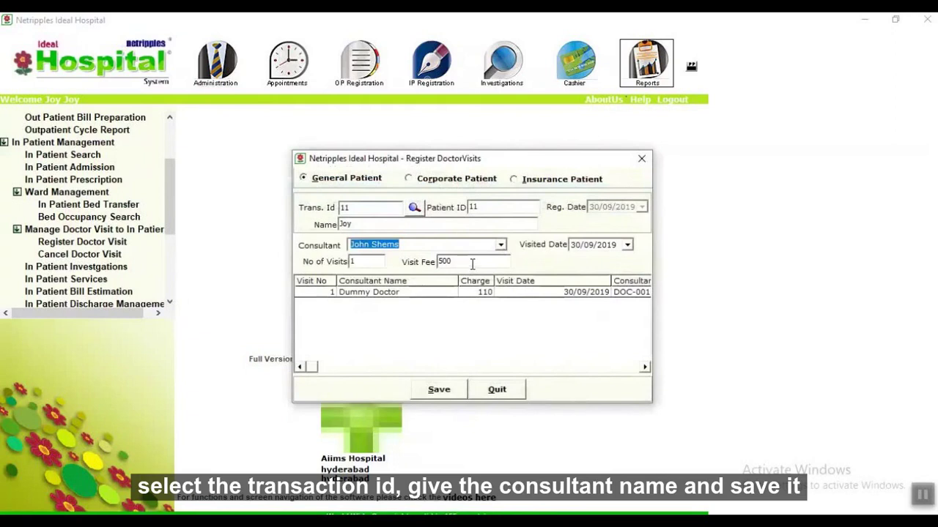
{"action": "left_click", "coordinate": [447, 394]}
{"action": "left_click", "coordinate": [541, 320]}
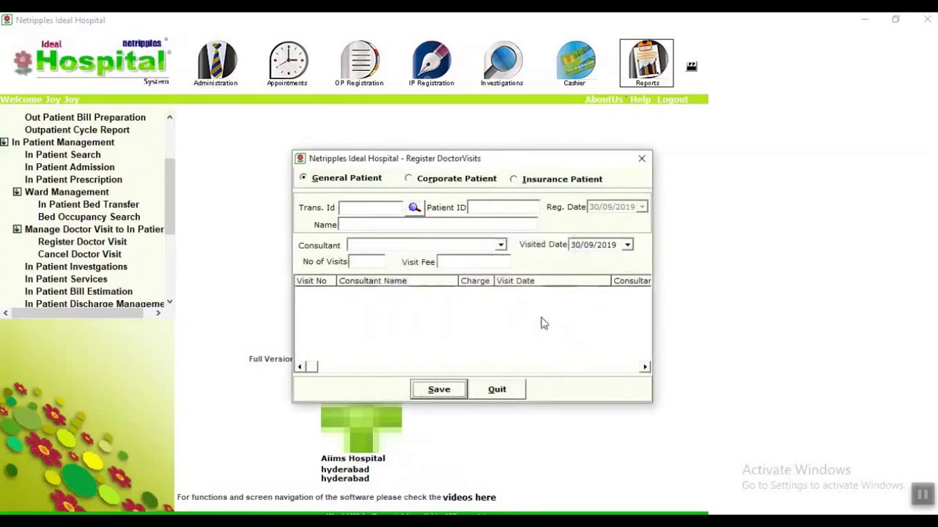
{"action": "left_click", "coordinate": [497, 390]}
{"action": "left_click", "coordinate": [59, 253]}
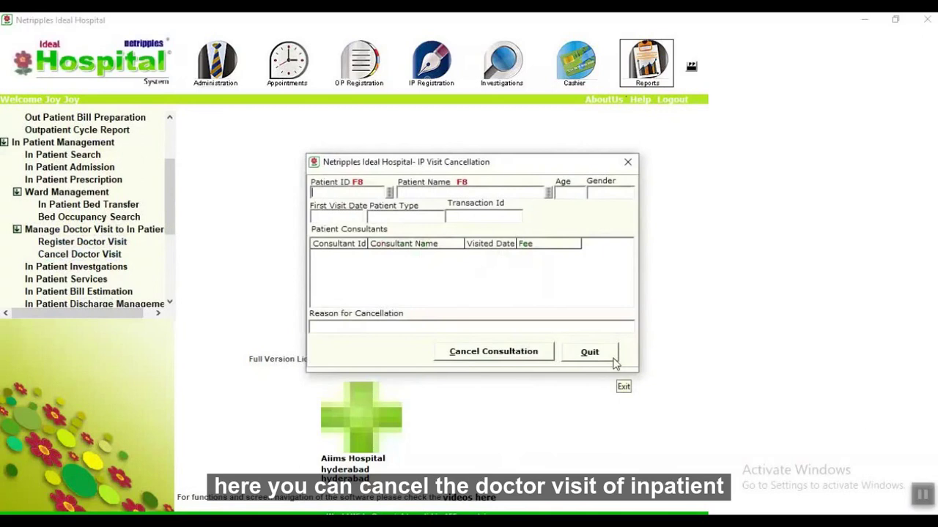
{"action": "left_click", "coordinate": [612, 359]}
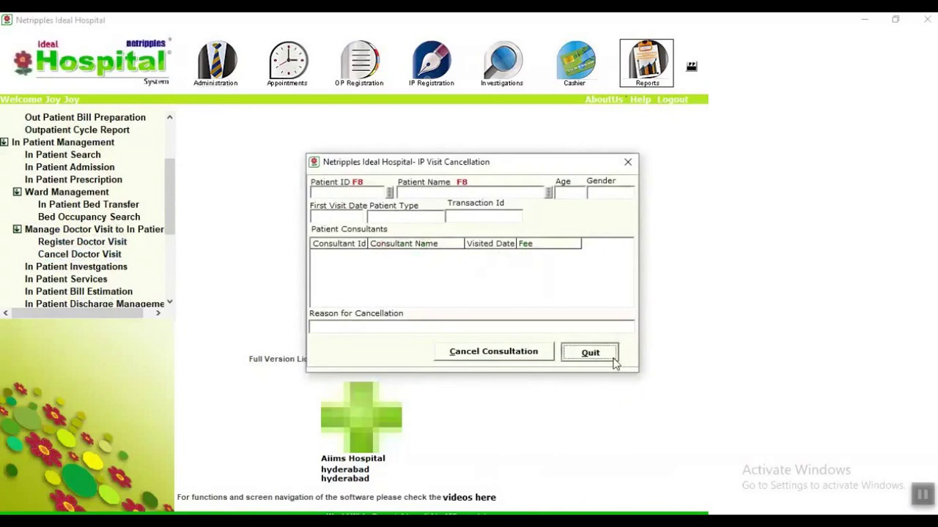
{"action": "left_click", "coordinate": [96, 269]}
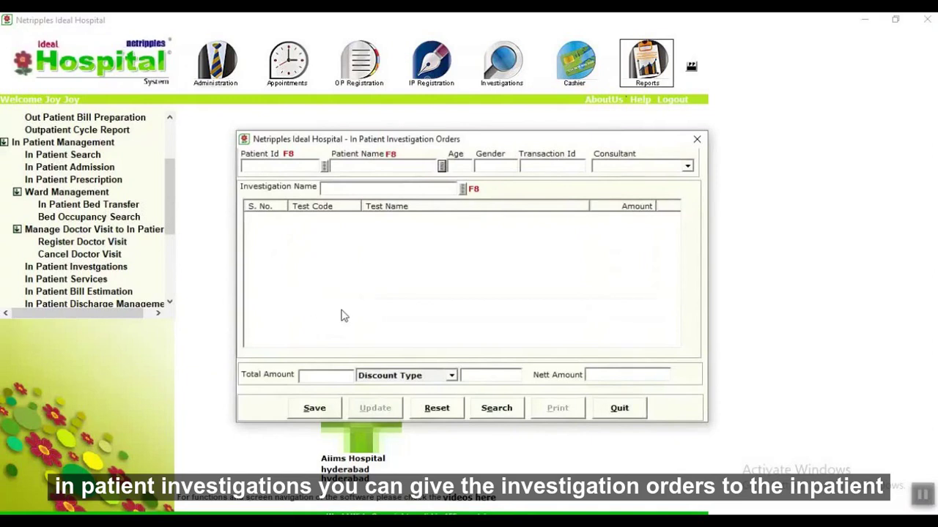
{"action": "left_click", "coordinate": [619, 409]}
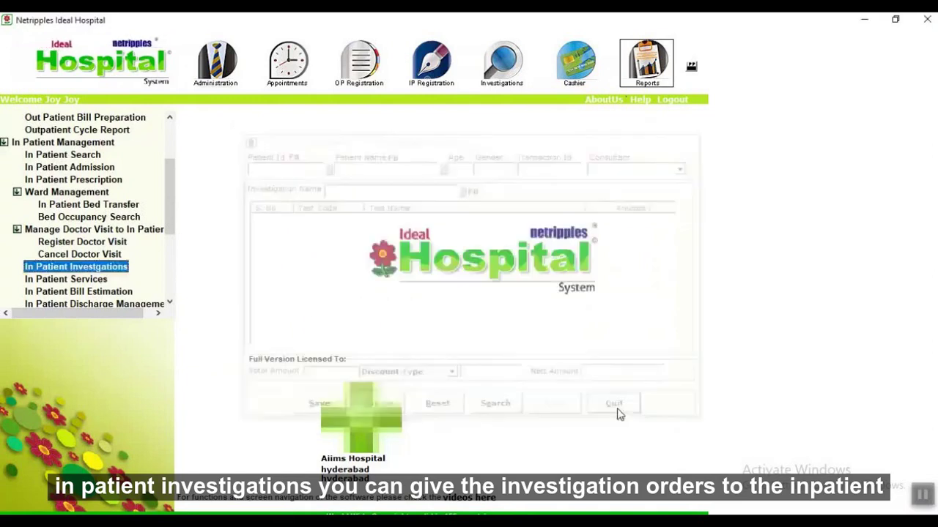
{"action": "left_click", "coordinate": [69, 281]}
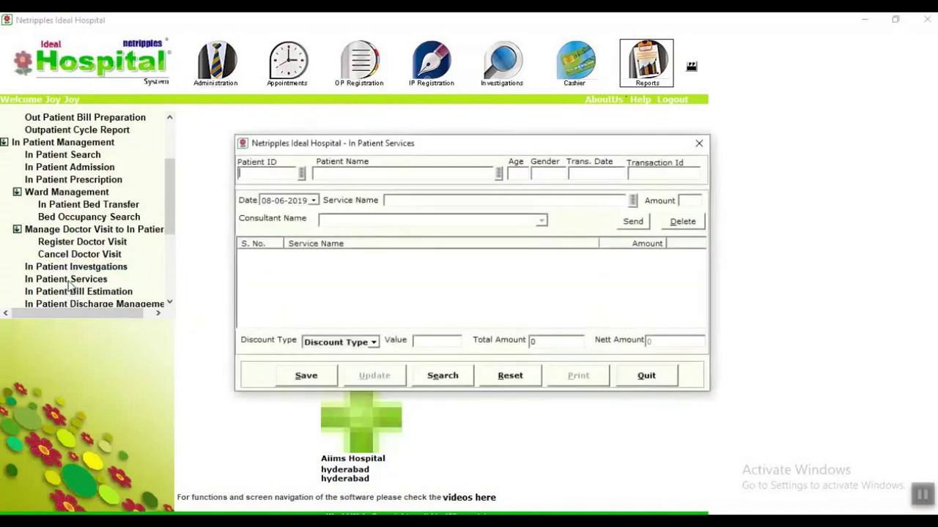
{"action": "left_click", "coordinate": [657, 380]}
{"action": "scroll", "coordinate": [77, 221], "scroll_direction": "down", "scroll_amount": 2}
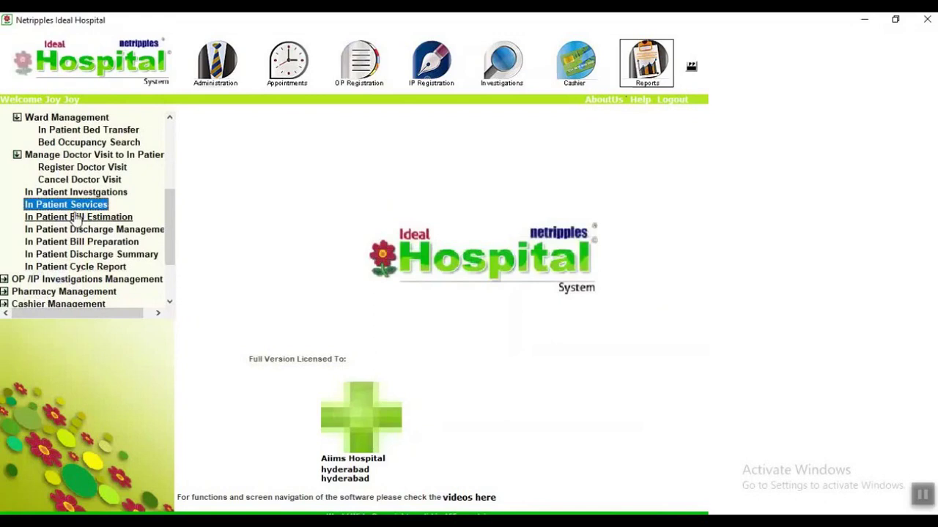
{"action": "left_click", "coordinate": [76, 219]}
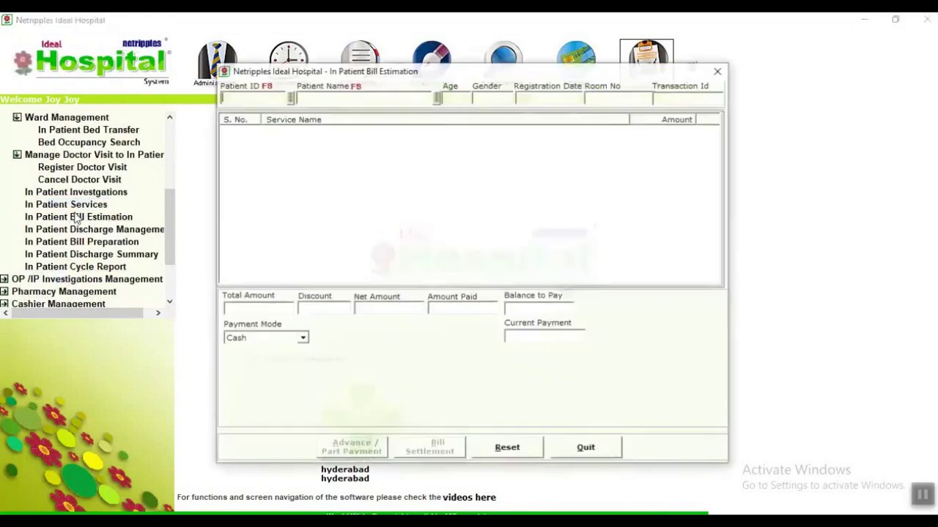
{"action": "left_click", "coordinate": [436, 98]}
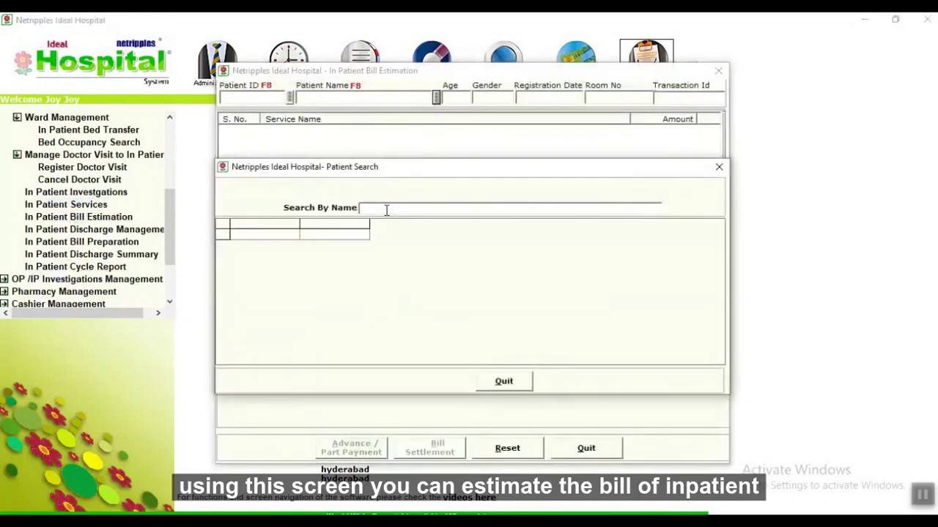
{"action": "type", "text": "r"}
{"action": "double_click", "coordinate": [348, 236]}
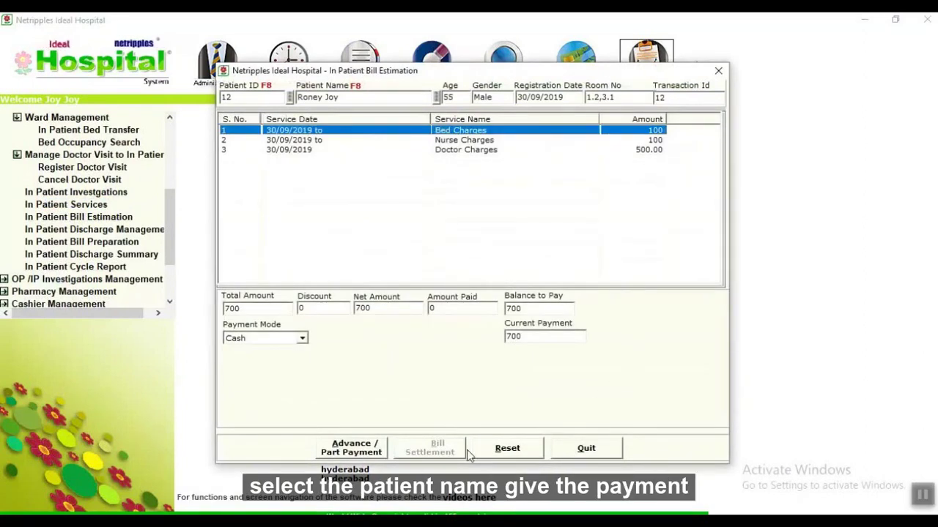
{"action": "left_click", "coordinate": [585, 449]}
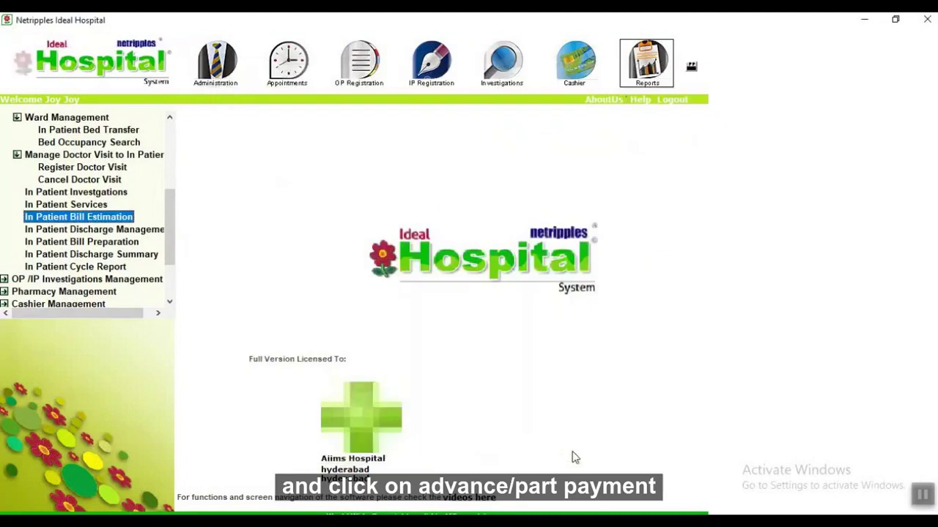
Discharge inpatient 12 with discharge date 30/09/2019 and confirm the discharge message.
{"action": "left_click", "coordinate": [56, 231]}
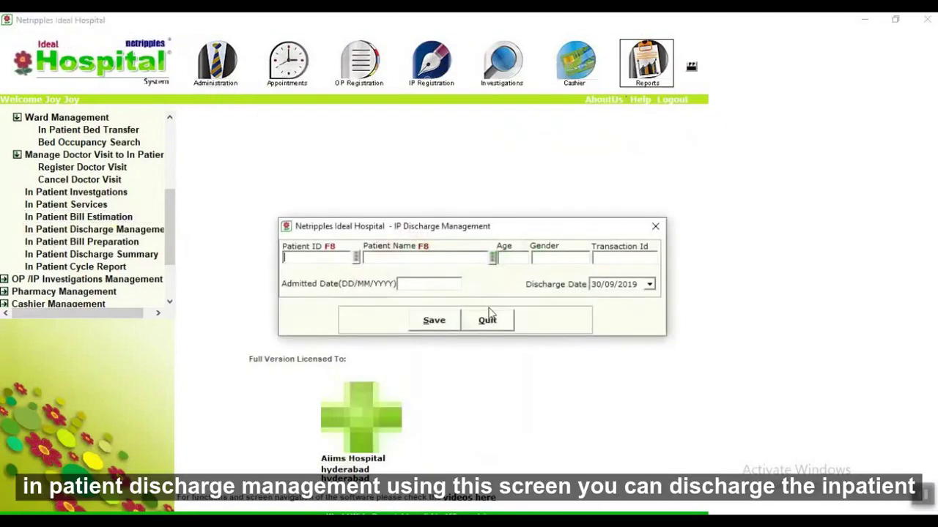
{"action": "left_click", "coordinate": [495, 263]}
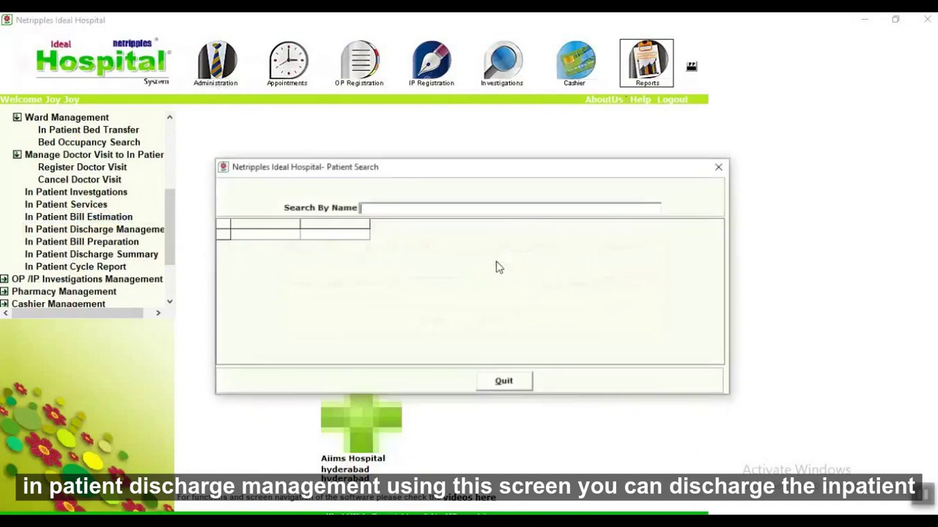
{"action": "type", "text": "r"}
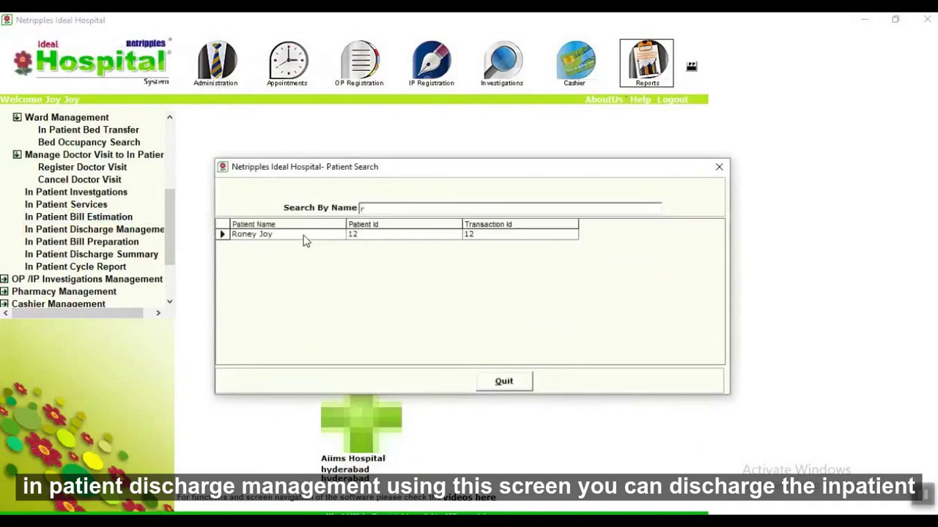
{"action": "double_click", "coordinate": [304, 235]}
{"action": "left_click", "coordinate": [454, 322]}
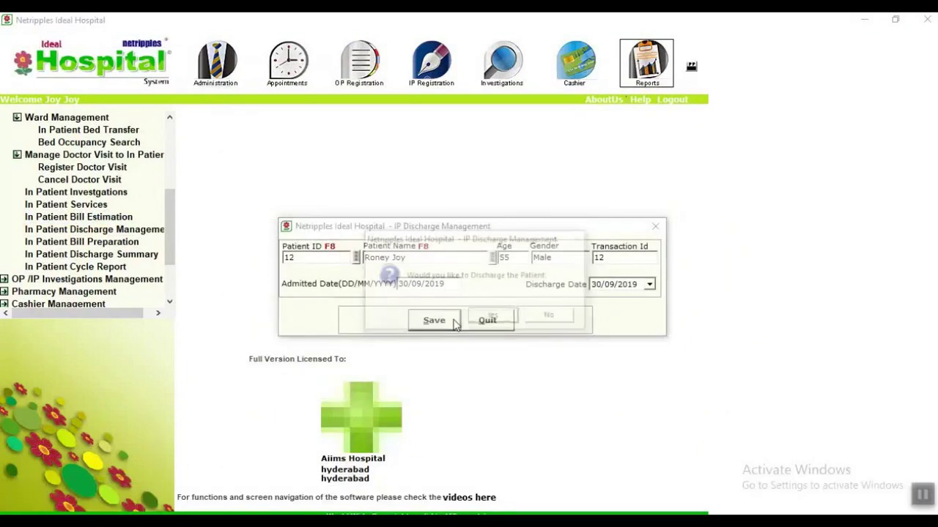
{"action": "left_click", "coordinate": [482, 321]}
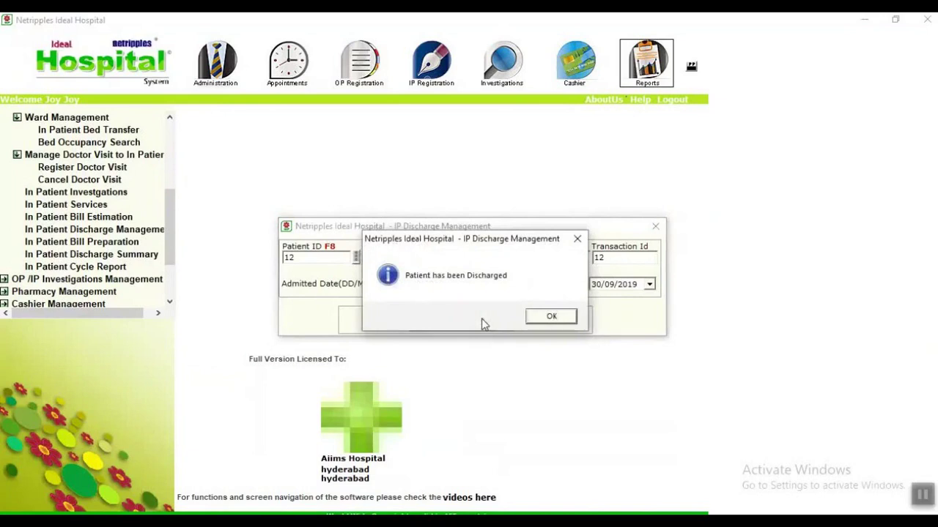
{"action": "left_click", "coordinate": [554, 320]}
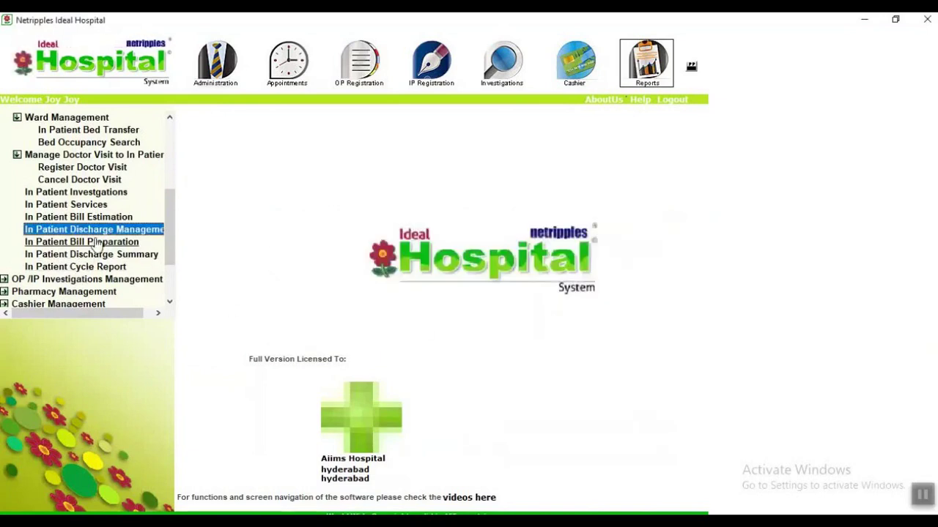
{"action": "left_click", "coordinate": [91, 241]}
Prepare the patient's Inpatient Main Bill S2 totalling 700 and review its report preview.
{"action": "left_click", "coordinate": [426, 168]}
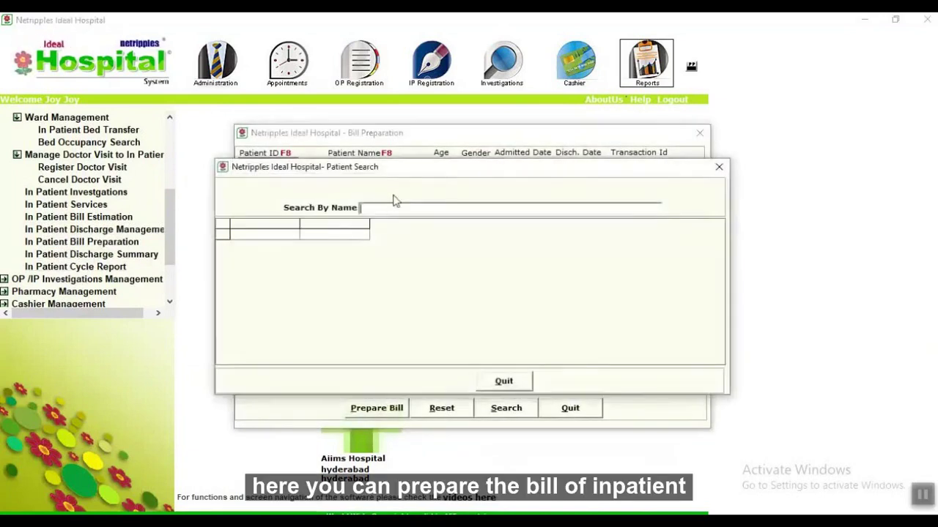
{"action": "type", "text": "r"}
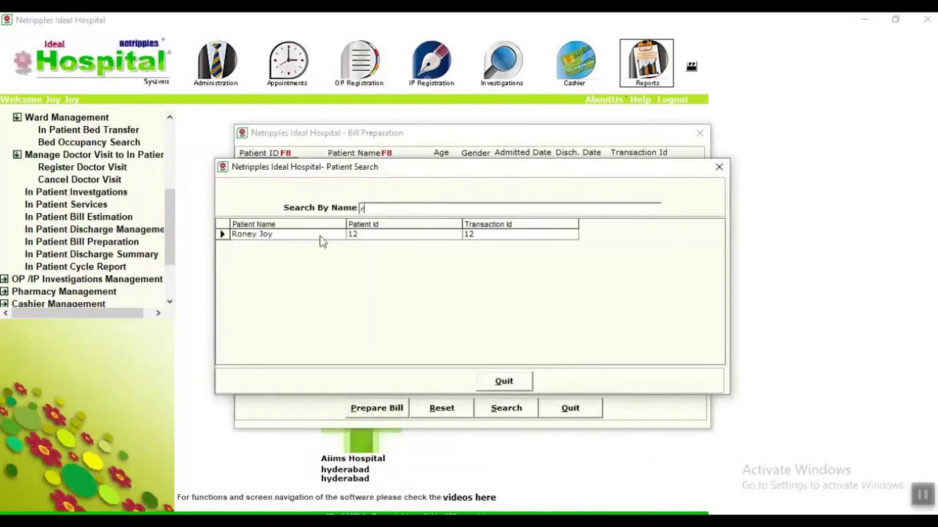
{"action": "double_click", "coordinate": [320, 235]}
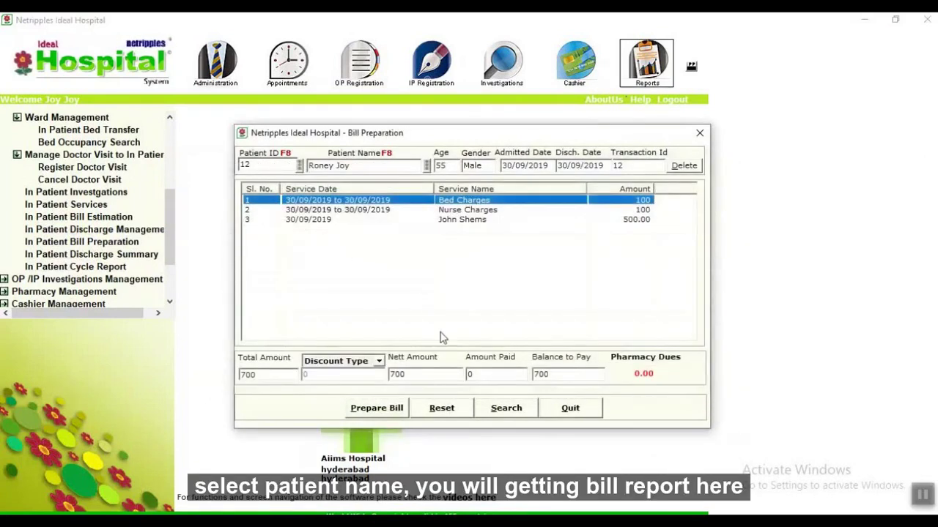
{"action": "left_click", "coordinate": [401, 416]}
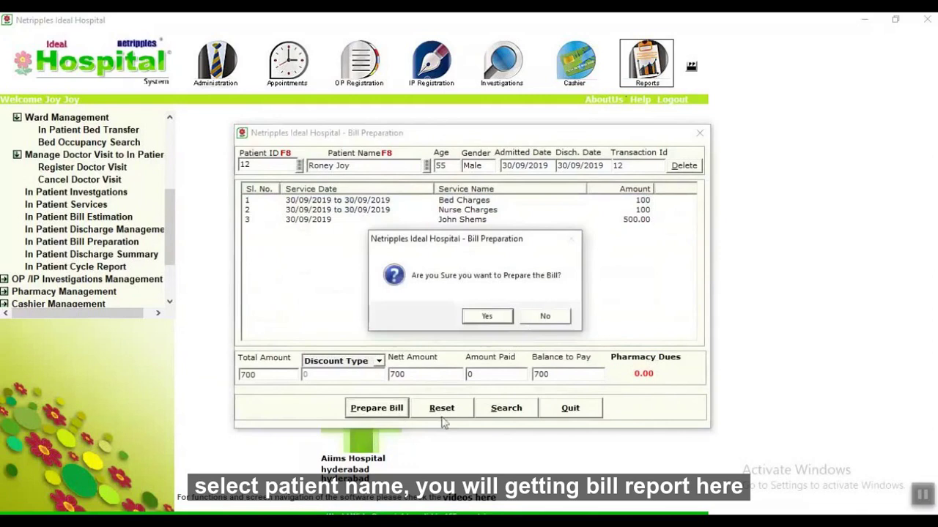
{"action": "left_click", "coordinate": [488, 317]}
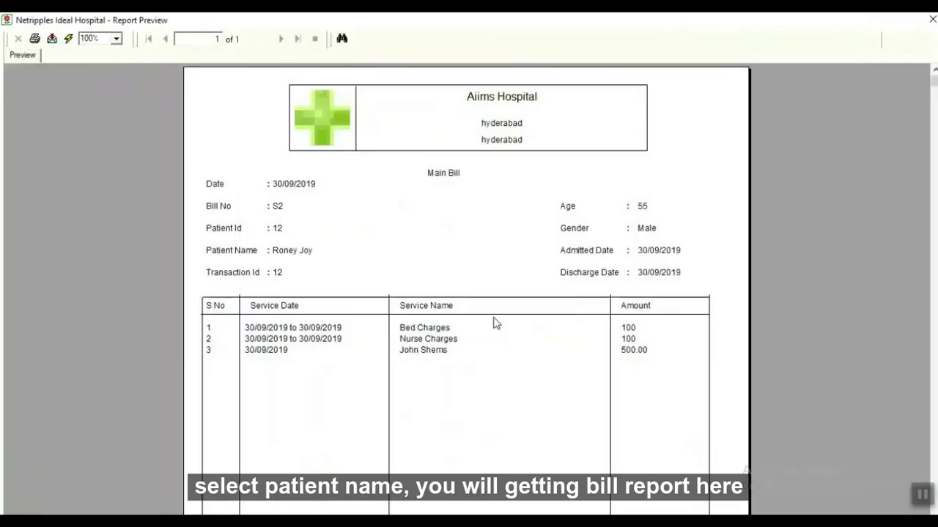
{"action": "scroll", "coordinate": [513, 311], "scroll_direction": "down", "scroll_amount": 3}
{"action": "scroll", "coordinate": [520, 309], "scroll_direction": "down", "scroll_amount": 3}
{"action": "scroll", "coordinate": [520, 309], "scroll_direction": "up", "scroll_amount": 6}
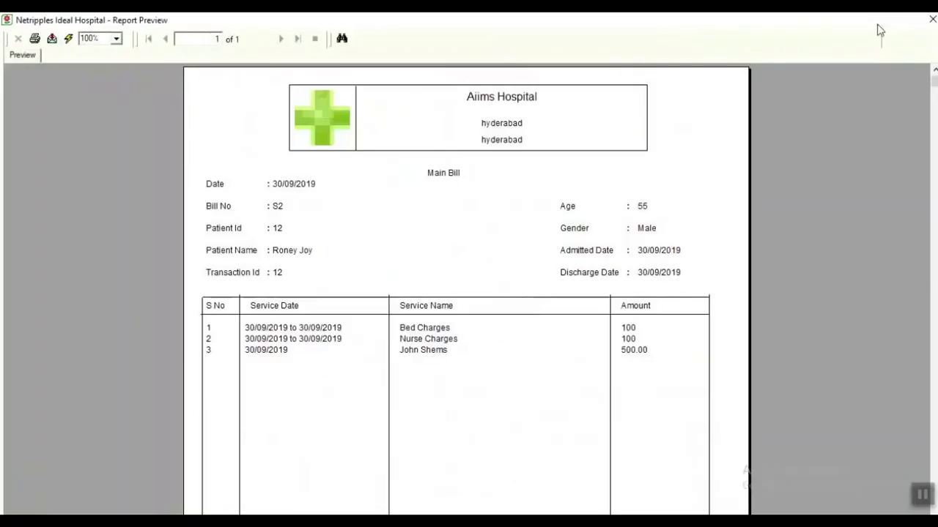
{"action": "left_click", "coordinate": [932, 19]}
{"action": "left_click", "coordinate": [598, 408]}
Load patient 12 into the Discharge Summary and review Diagnosis, Admission Complaints and History sections.
{"action": "left_click", "coordinate": [127, 256]}
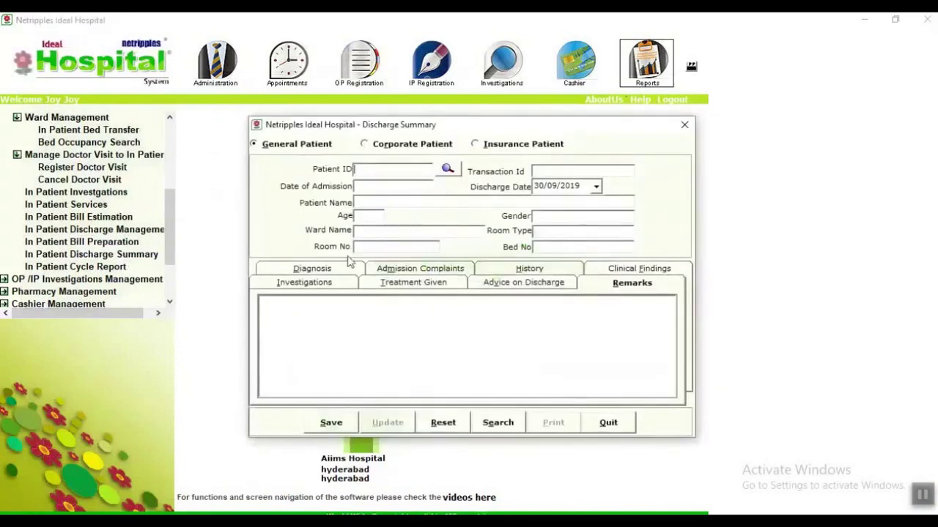
{"action": "left_click", "coordinate": [458, 171]}
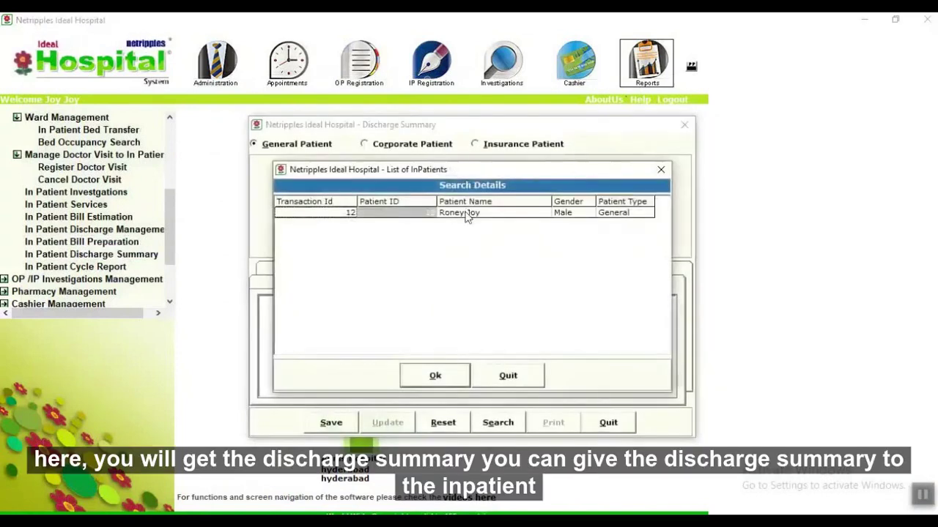
{"action": "double_click", "coordinate": [465, 213]}
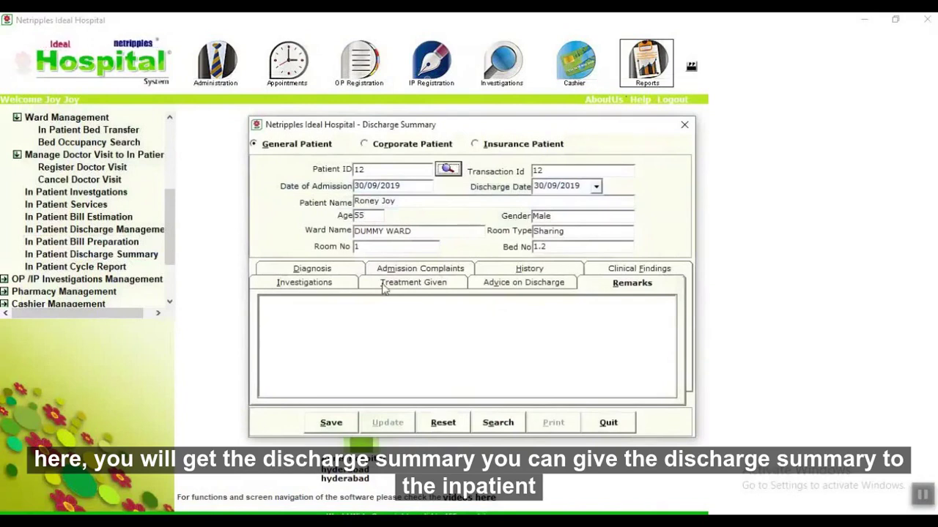
{"action": "left_click", "coordinate": [312, 269]}
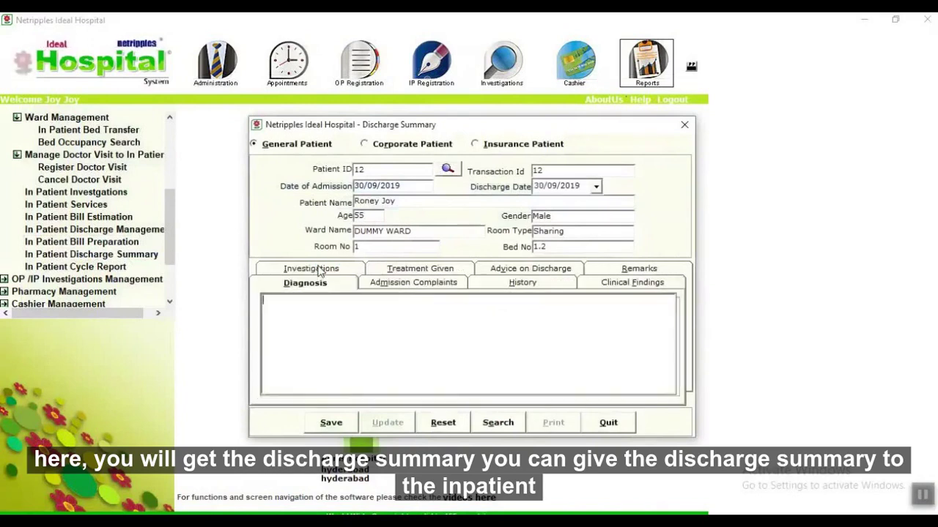
{"action": "left_click", "coordinate": [403, 283]}
{"action": "left_click", "coordinate": [513, 286]}
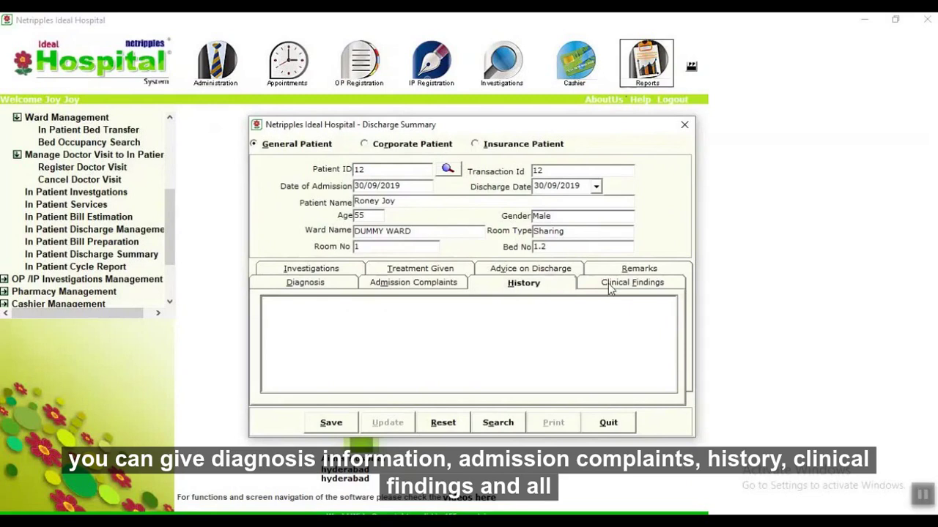
Save the discharge summary and preview its printed report.
{"action": "left_click", "coordinate": [330, 424]}
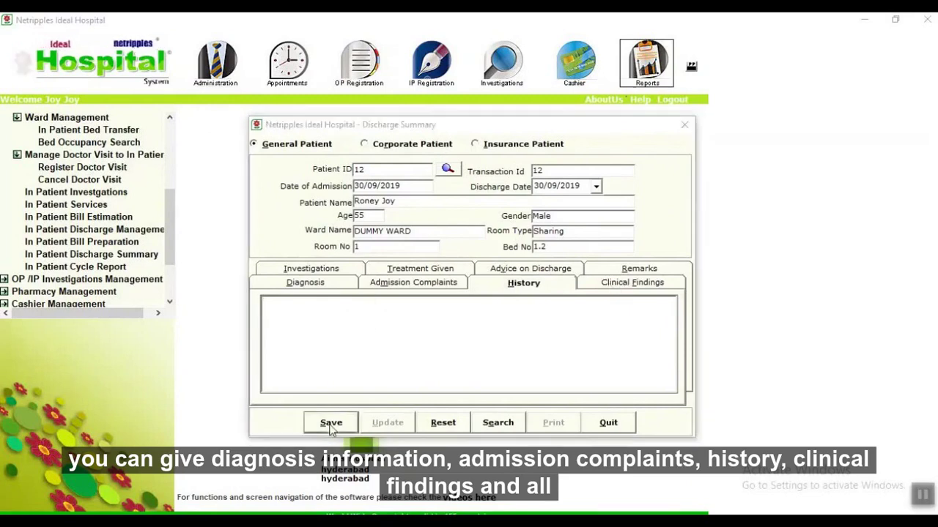
{"action": "left_click", "coordinate": [482, 321]}
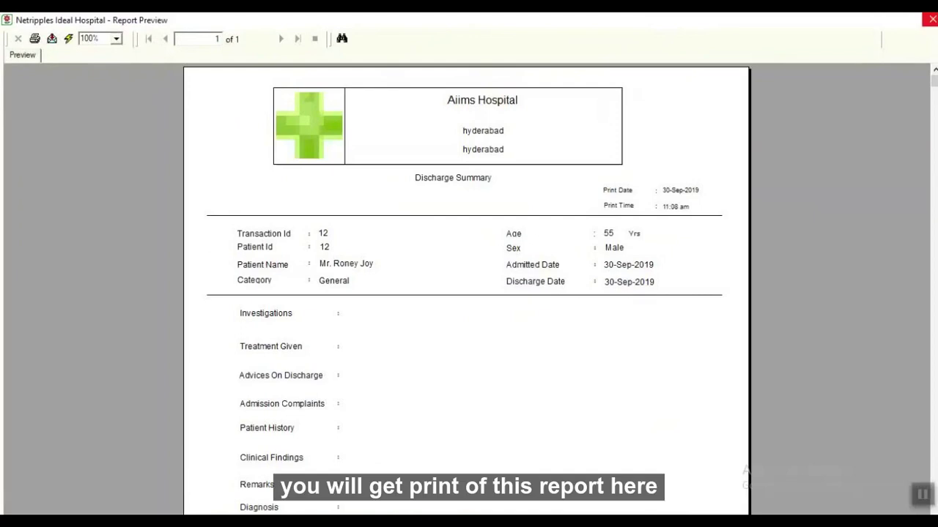
{"action": "left_click", "coordinate": [932, 19]}
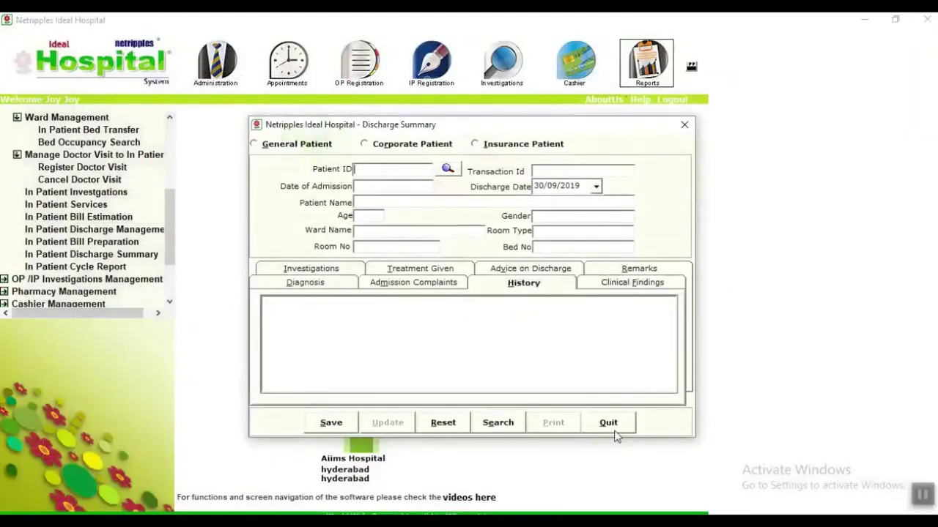
{"action": "left_click", "coordinate": [614, 429]}
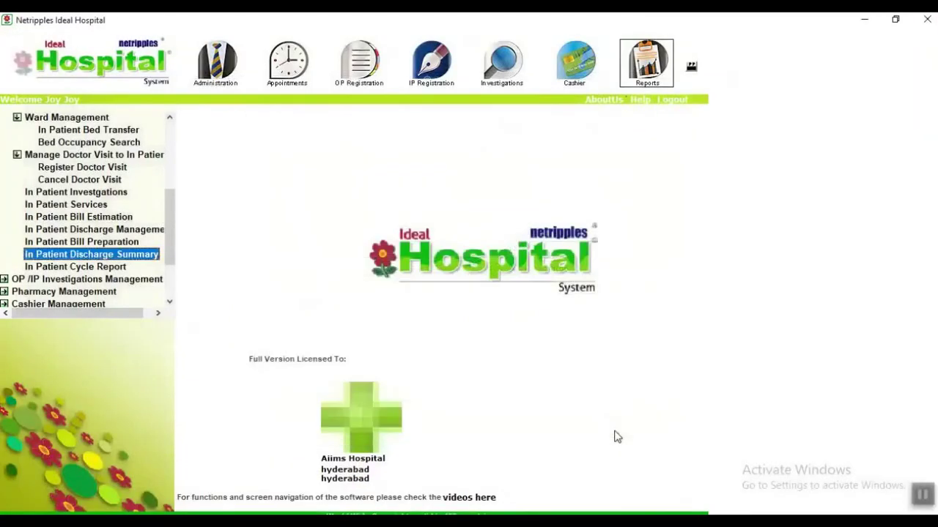
{"action": "left_click", "coordinate": [117, 268]}
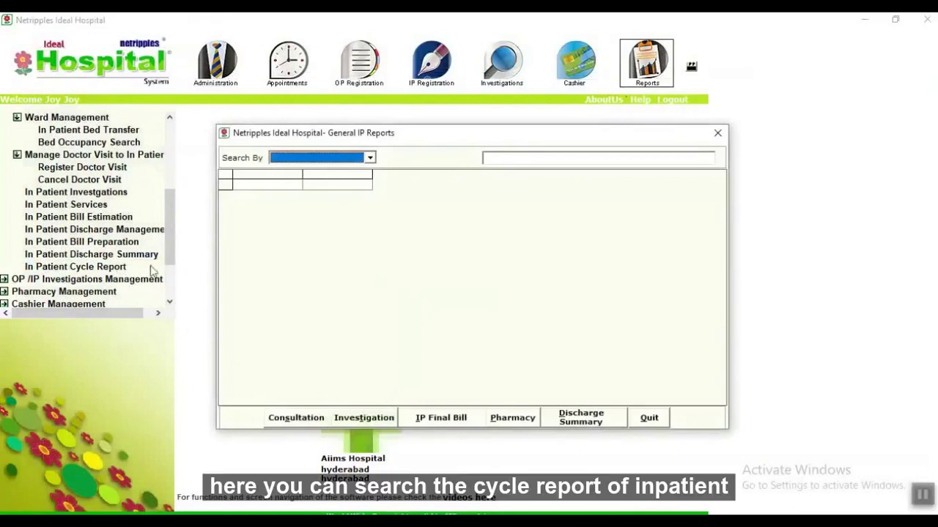
Open Investigation Test Result Entry and load patient 11 into the form.
{"action": "left_click", "coordinate": [642, 422]}
{"action": "scroll", "coordinate": [46, 268], "scroll_direction": "down", "scroll_amount": 1}
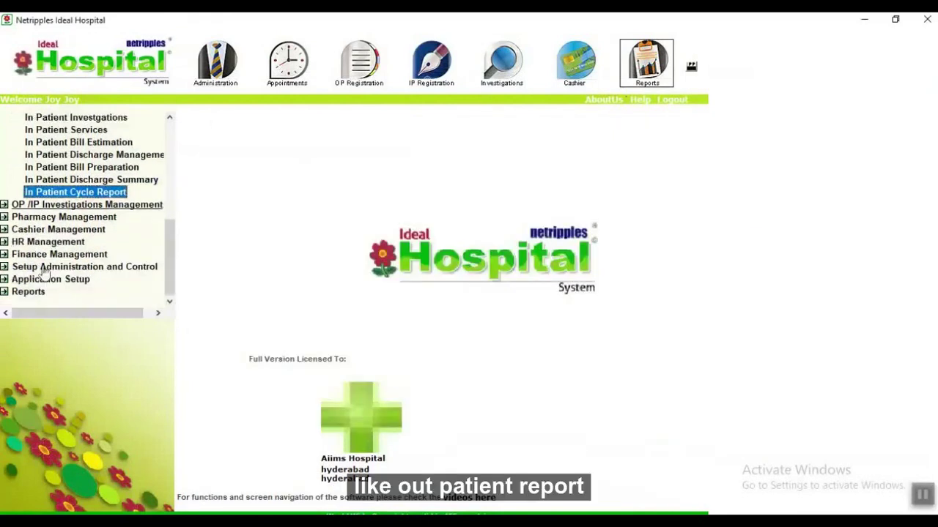
{"action": "left_click", "coordinate": [68, 208]}
{"action": "double_click", "coordinate": [68, 209]}
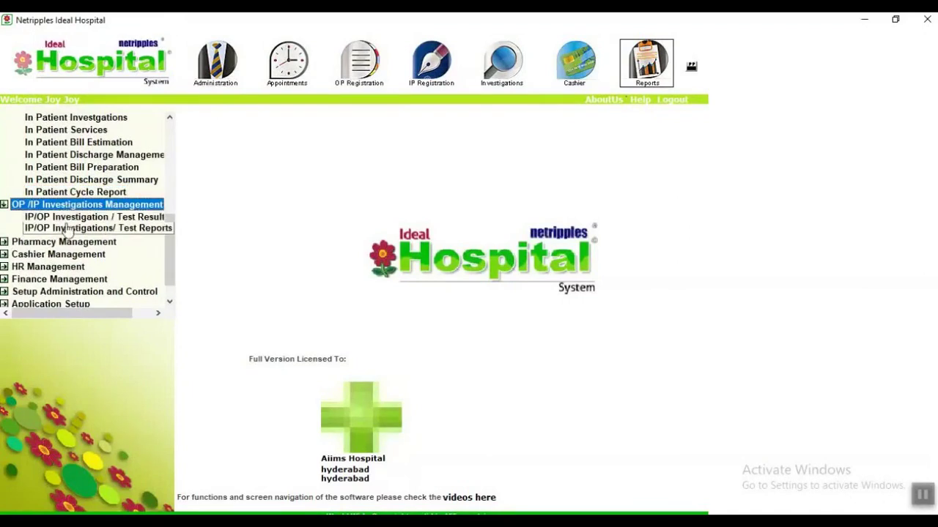
{"action": "double_click", "coordinate": [67, 218]}
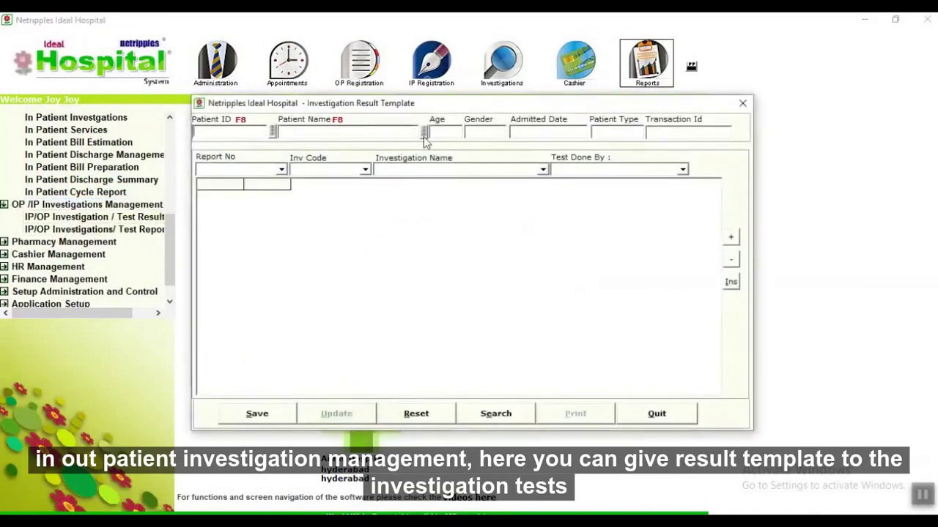
{"action": "left_click", "coordinate": [424, 133]}
{"action": "type", "text": "r"}
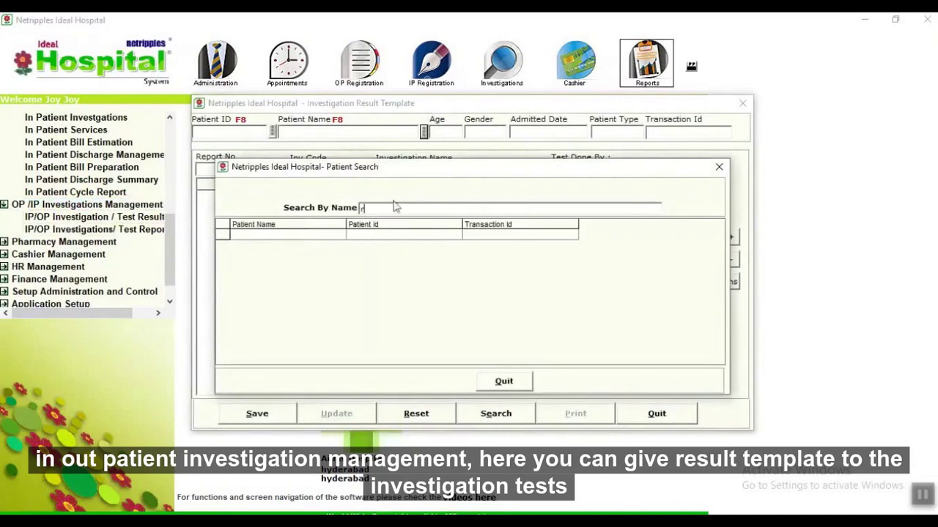
{"action": "key", "text": "BackSpace"}
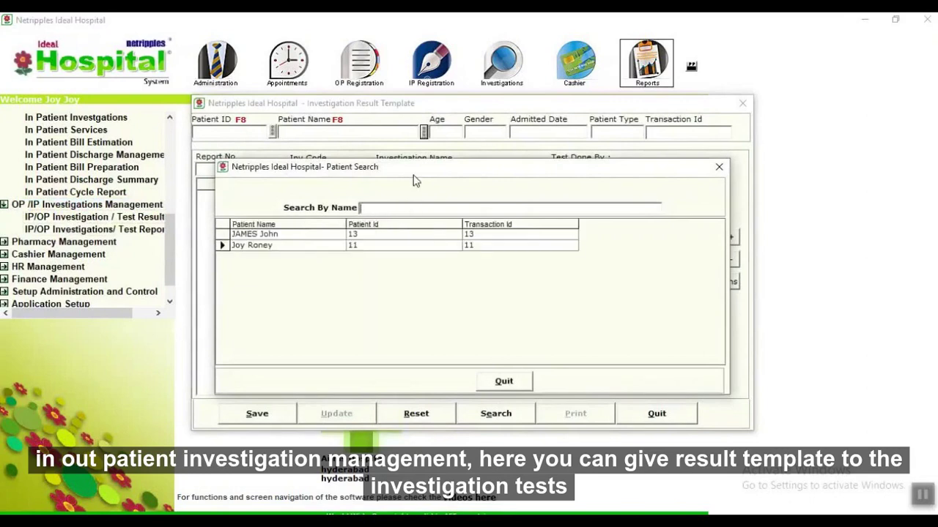
{"action": "key", "text": "Return"}
Record the Blood Examination Report's Haemoglobin as normal, done by Bio-Chemist.
{"action": "left_click", "coordinate": [281, 170]}
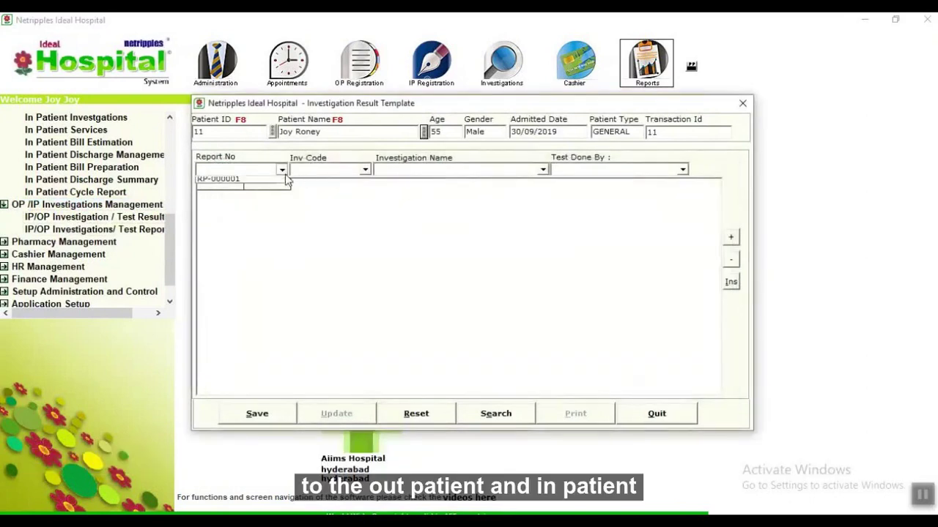
{"action": "left_click", "coordinate": [254, 183]}
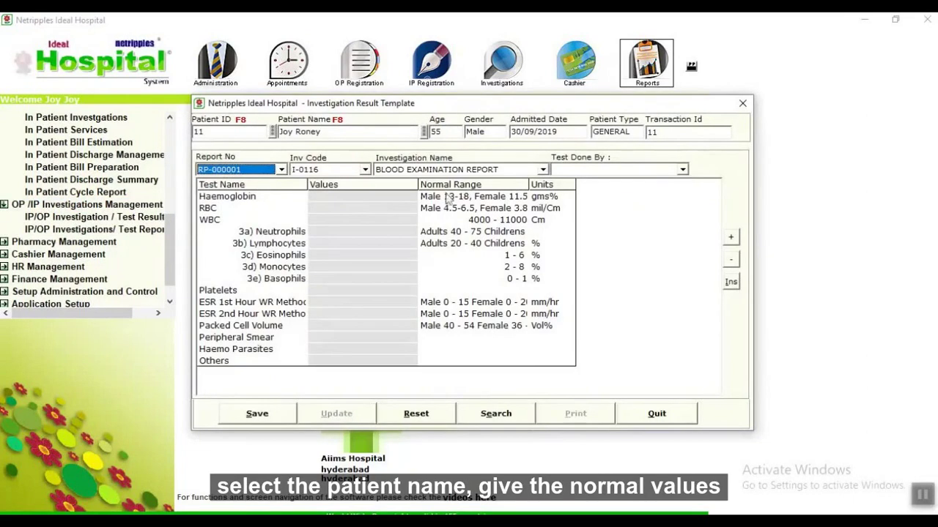
{"action": "left_click", "coordinate": [401, 200]}
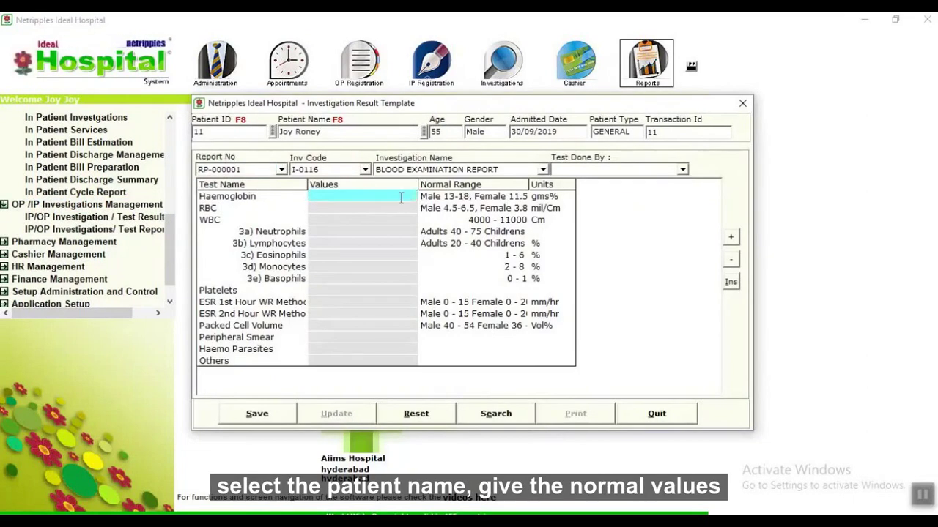
{"action": "type", "text": "norma"}
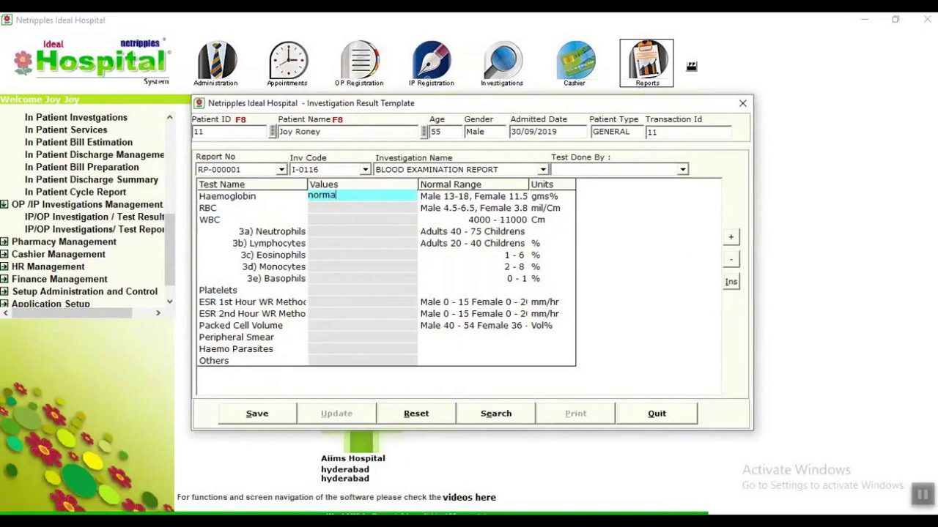
{"action": "left_click", "coordinate": [682, 169]}
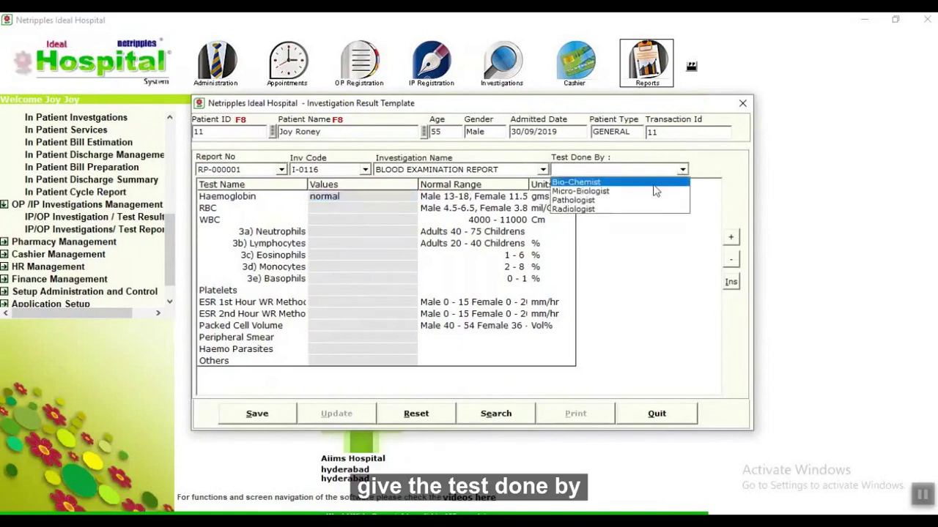
{"action": "left_click", "coordinate": [579, 181]}
Save the investigation results and preview the printed report.
{"action": "left_click", "coordinate": [278, 425]}
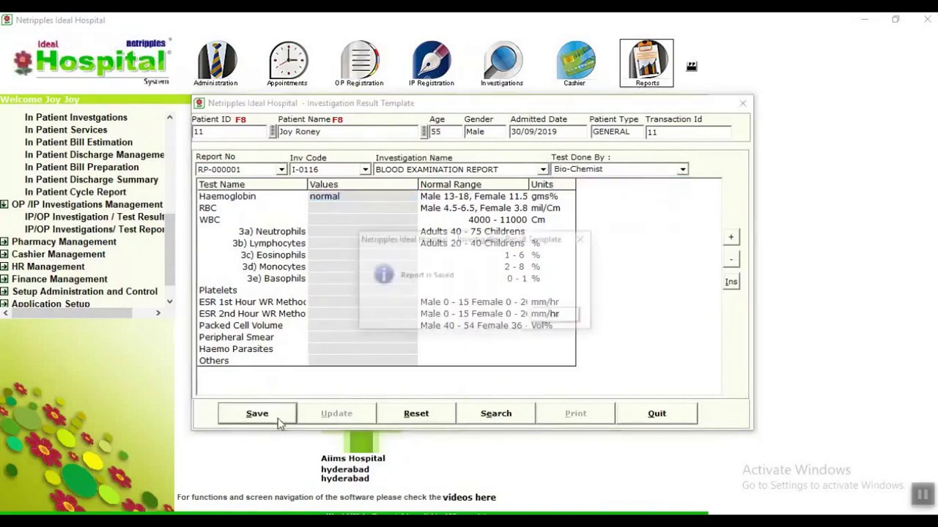
{"action": "left_click", "coordinate": [559, 316]}
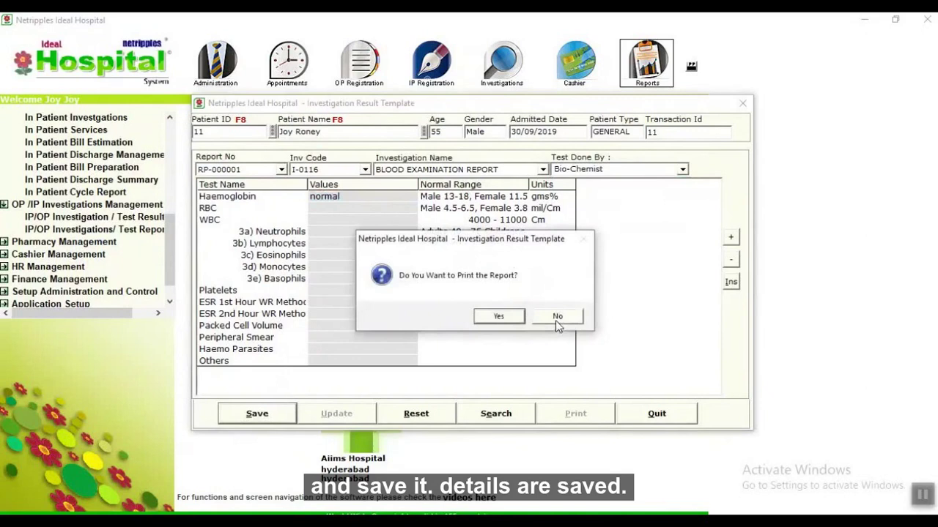
{"action": "left_click", "coordinate": [505, 322]}
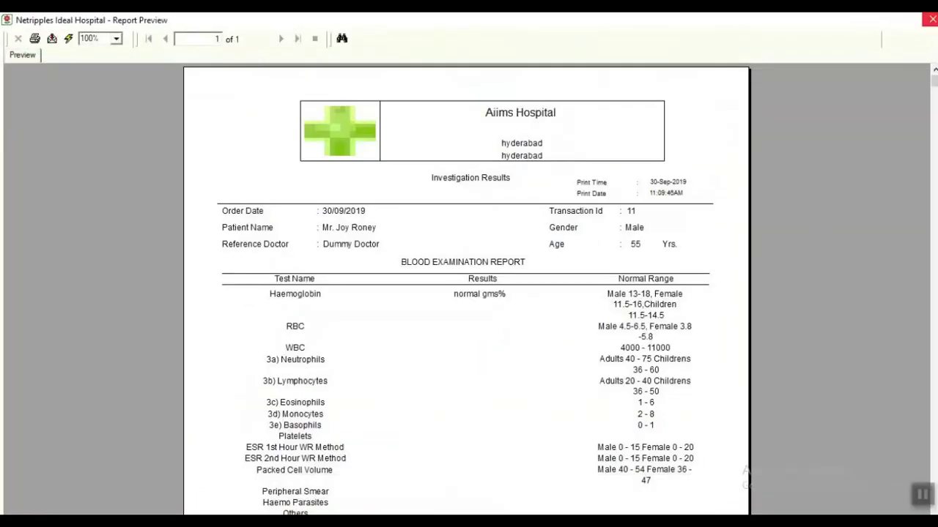
{"action": "left_click", "coordinate": [932, 20]}
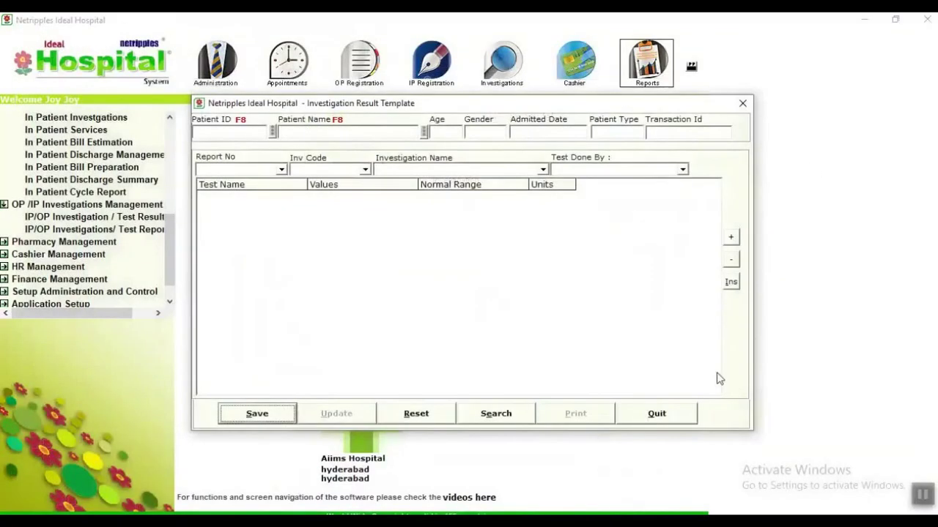
{"action": "left_click", "coordinate": [655, 412]}
Print a merged Investigation Results report for patient 11's investigation order.
{"action": "double_click", "coordinate": [136, 230]}
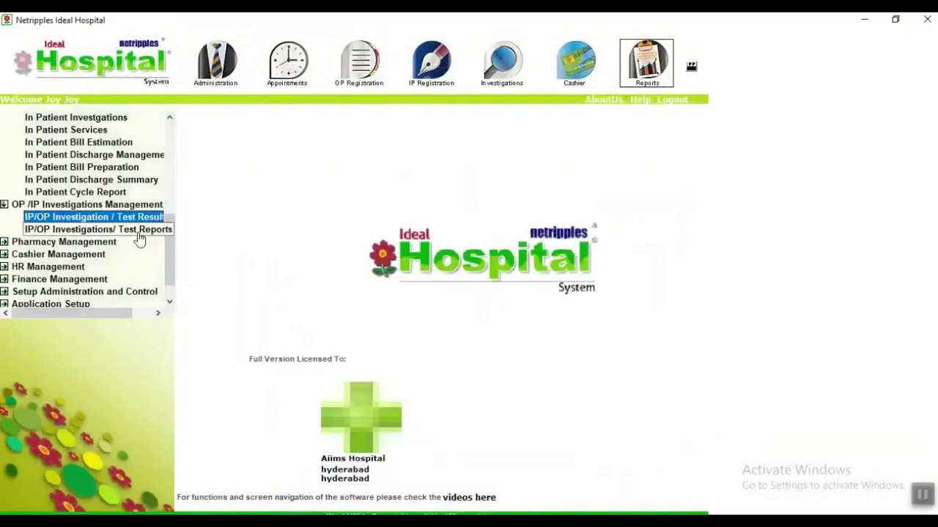
{"action": "left_click", "coordinate": [538, 208]}
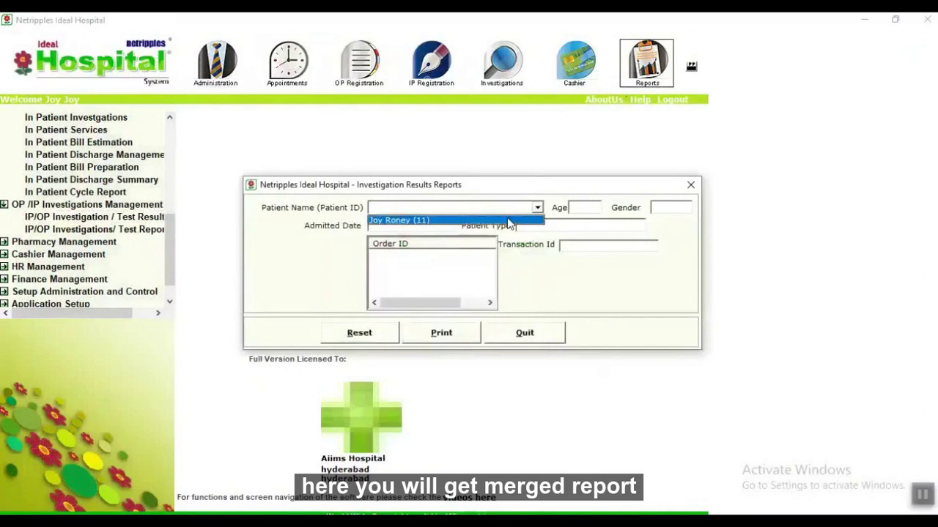
{"action": "left_click", "coordinate": [407, 219]}
{"action": "left_click", "coordinate": [403, 256]}
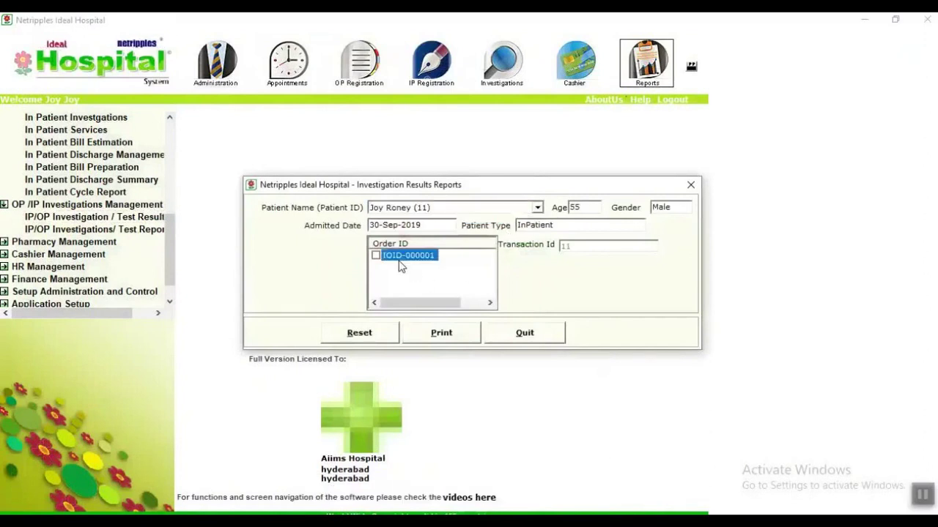
{"action": "left_click", "coordinate": [376, 255]}
{"action": "left_click", "coordinate": [376, 255]}
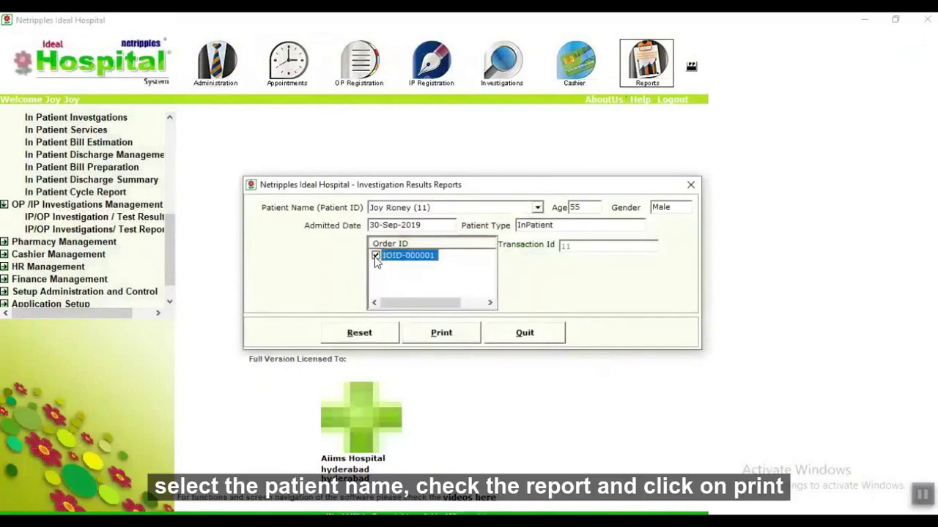
{"action": "left_click", "coordinate": [448, 341]}
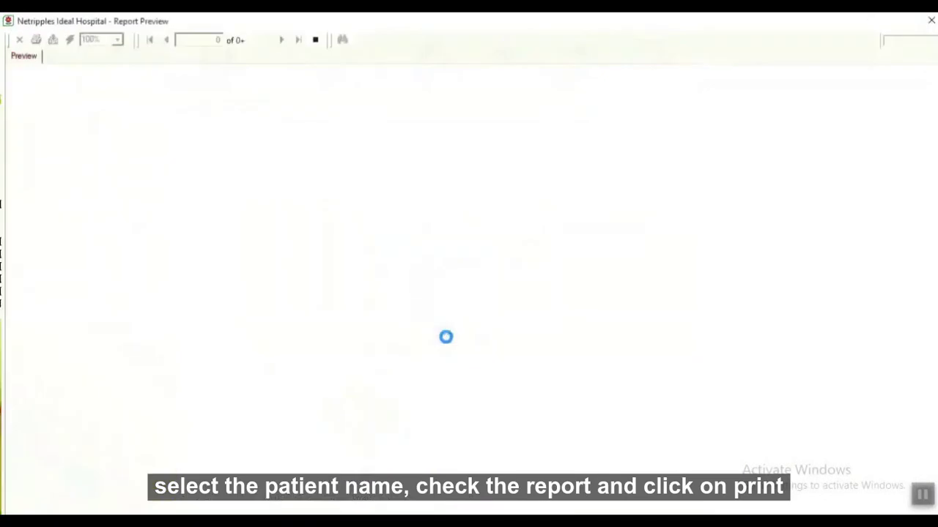
Review the merged report showing Haemoglobin normal, then close the preview and dialog.
{"action": "scroll", "coordinate": [471, 342], "scroll_direction": "down", "scroll_amount": 4}
{"action": "scroll", "coordinate": [471, 342], "scroll_direction": "up", "scroll_amount": 3}
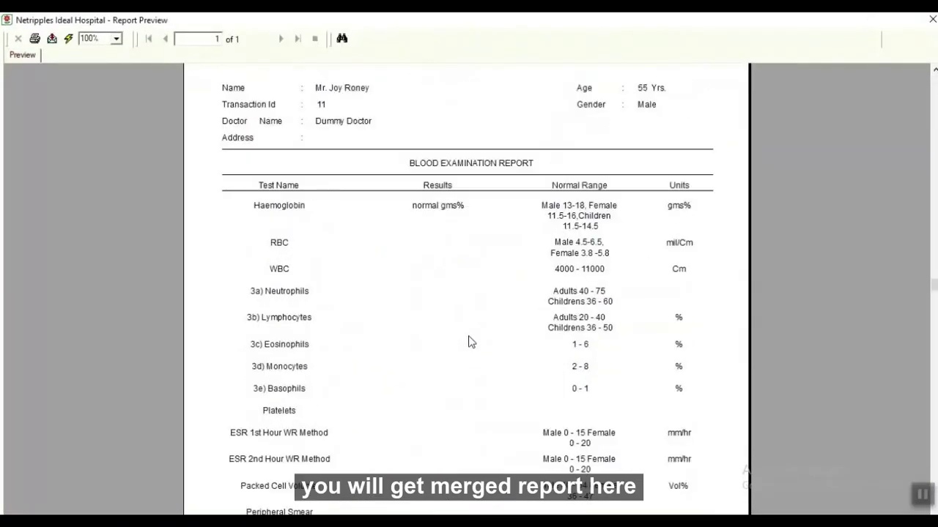
{"action": "scroll", "coordinate": [471, 347], "scroll_direction": "up", "scroll_amount": 3}
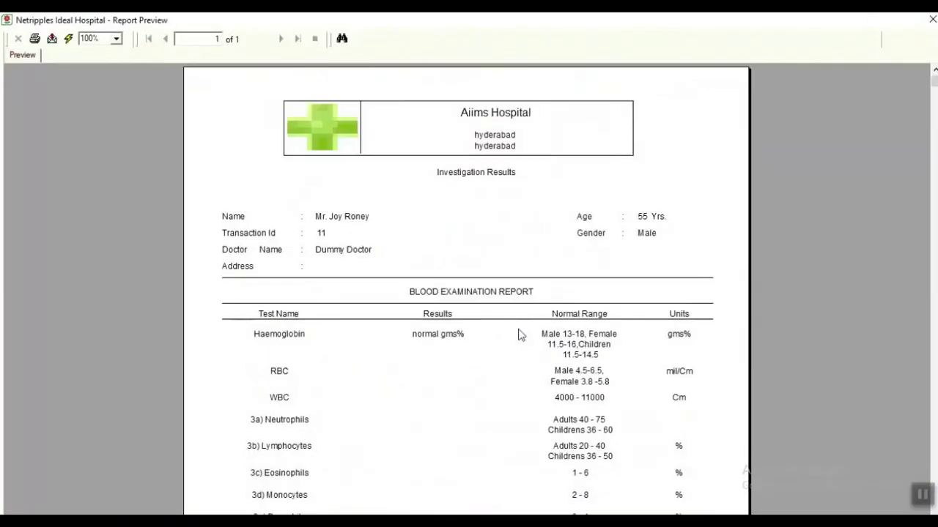
{"action": "left_click", "coordinate": [933, 20]}
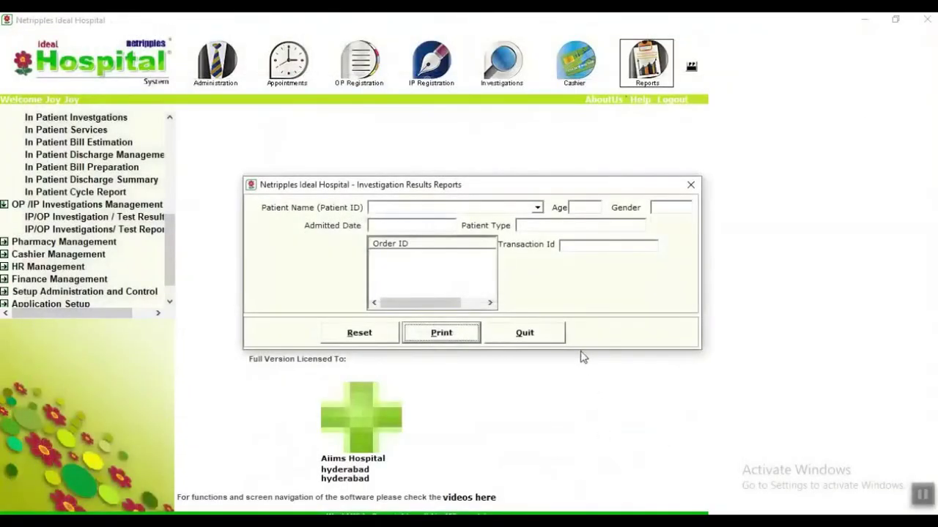
{"action": "left_click", "coordinate": [546, 333]}
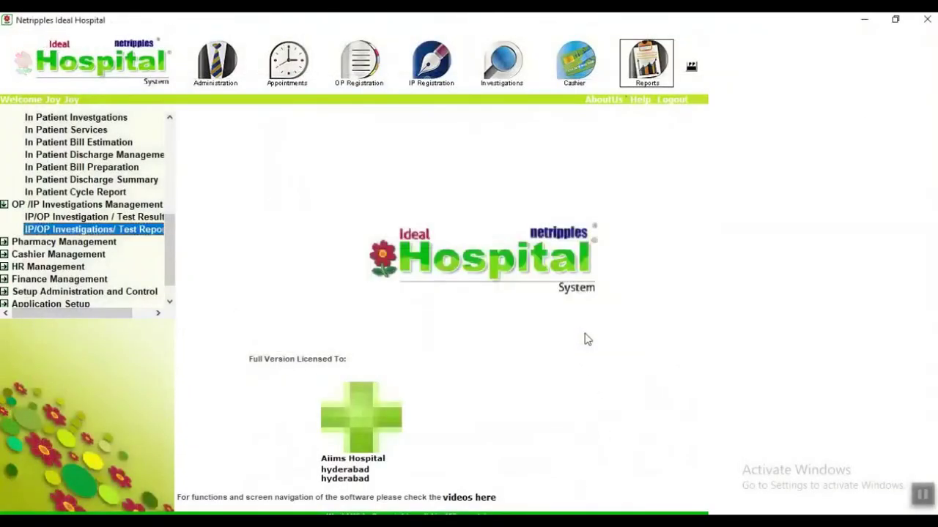
Open Central Pharmacy under Pharmacy Management and log in with the user's ID and password.
{"action": "double_click", "coordinate": [13, 245]}
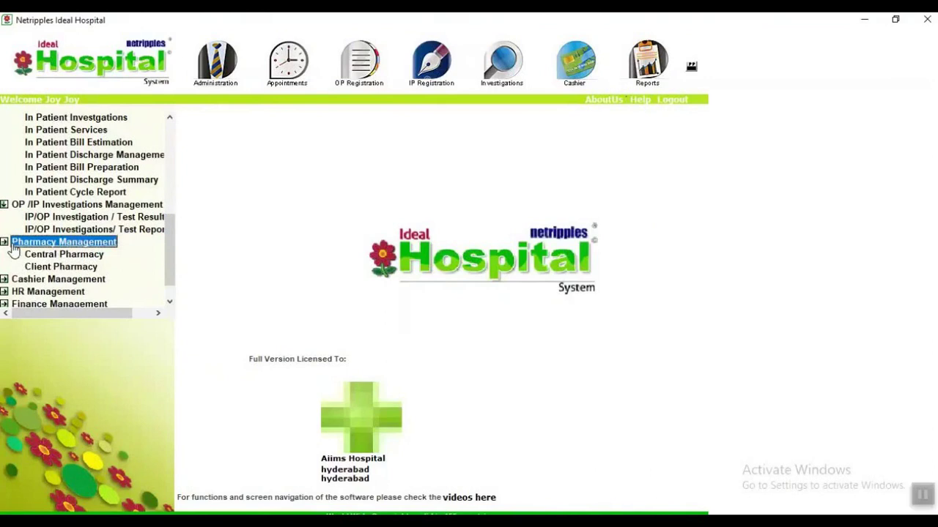
{"action": "double_click", "coordinate": [45, 255]}
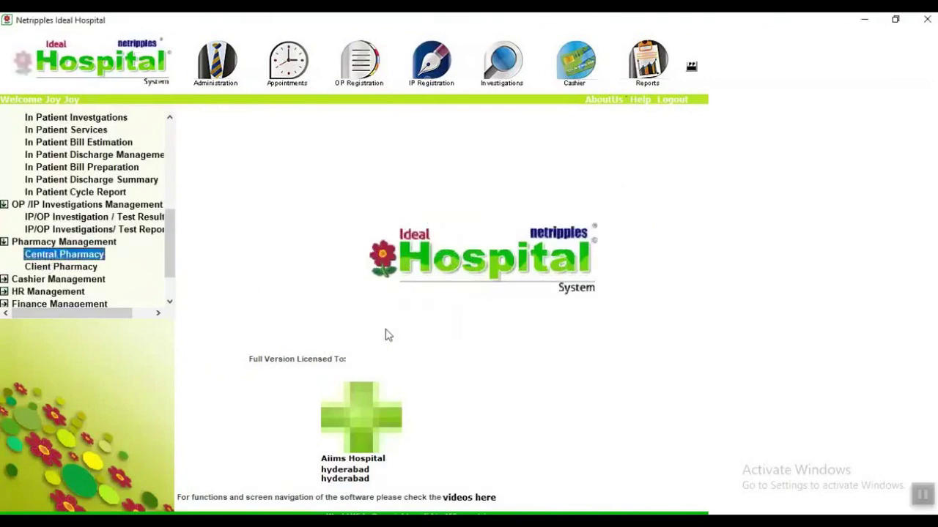
{"action": "type", "text": "j"}
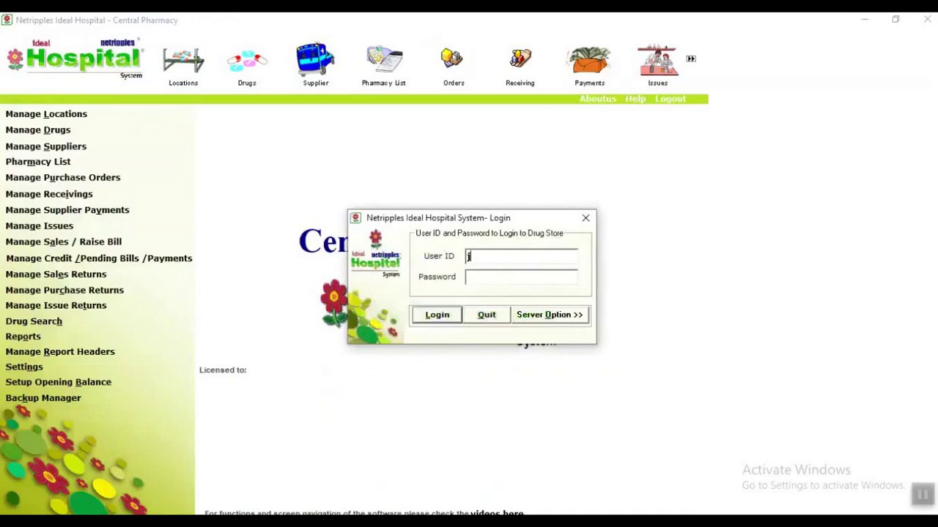
{"action": "type", "text": "*"}
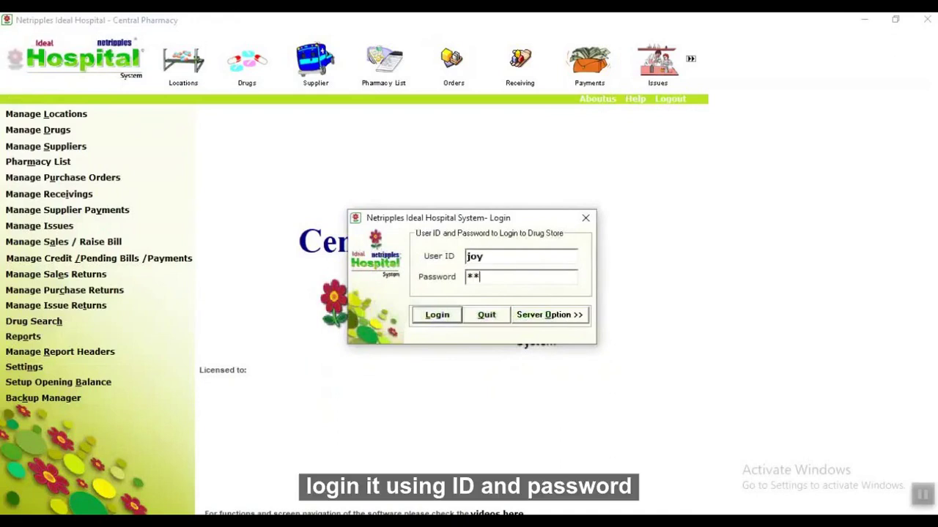
{"action": "type", "text": "**"}
{"action": "key", "text": "Return"}
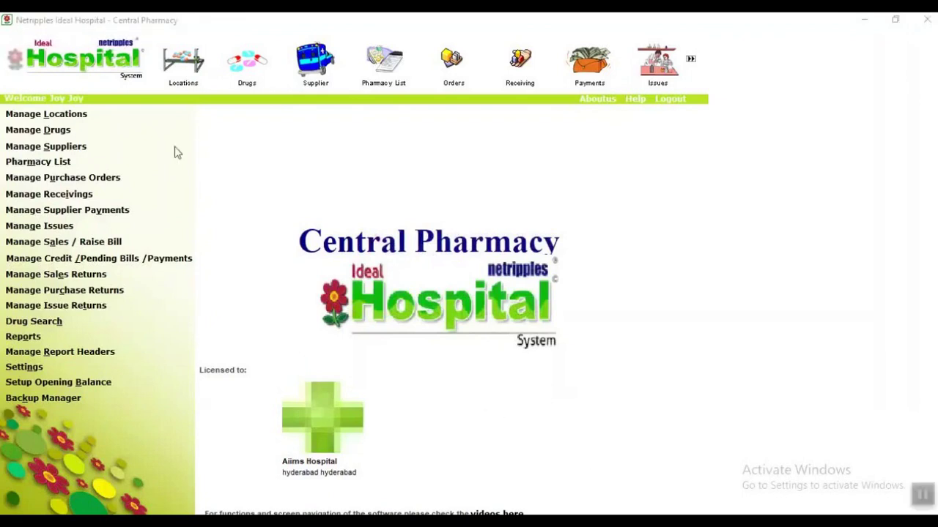
{"action": "left_click", "coordinate": [66, 117]}
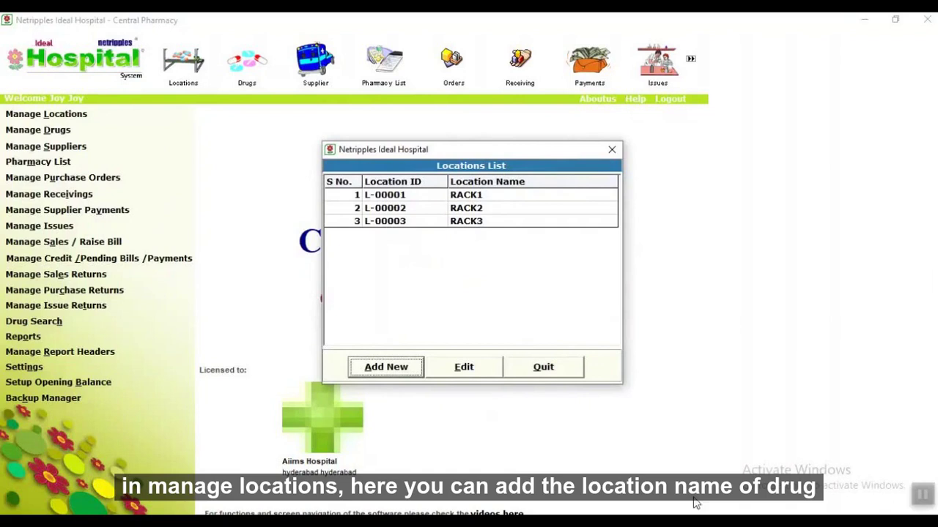
{"action": "left_click", "coordinate": [558, 372]}
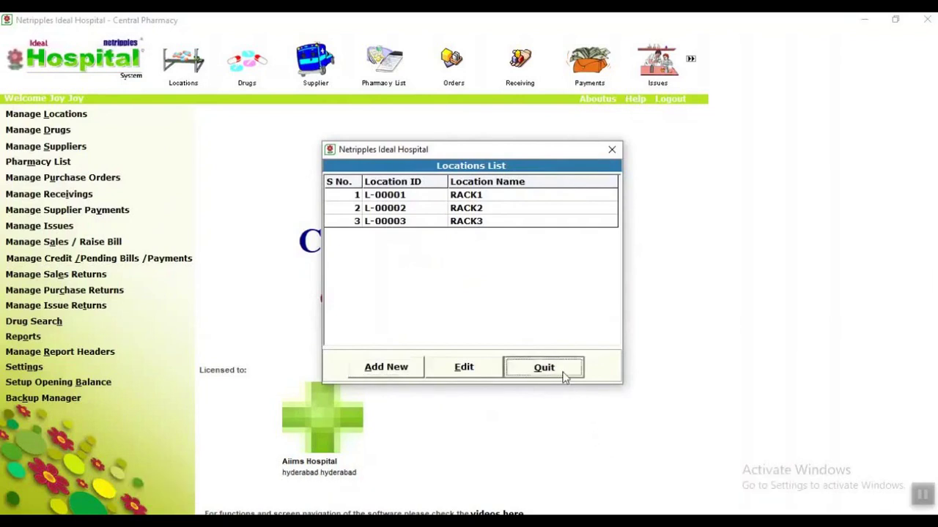
{"action": "left_click", "coordinate": [55, 133]}
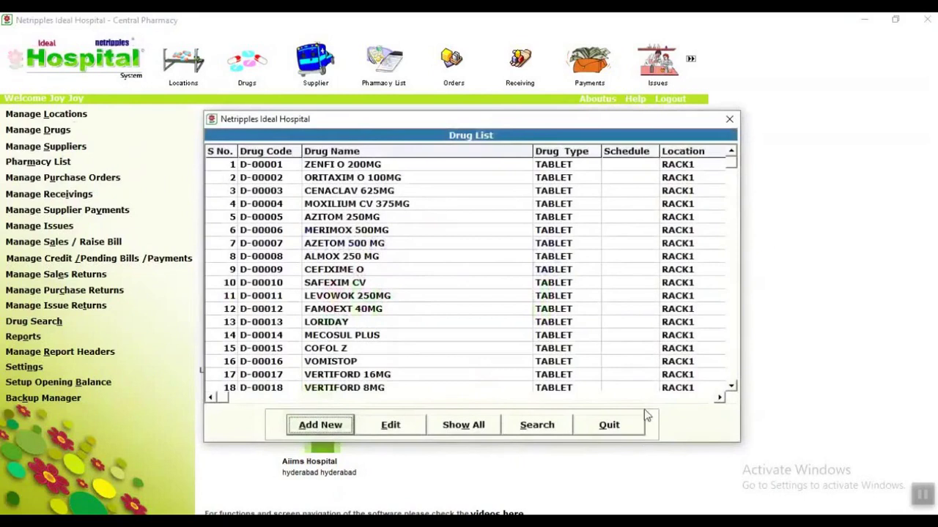
{"action": "left_click", "coordinate": [634, 430]}
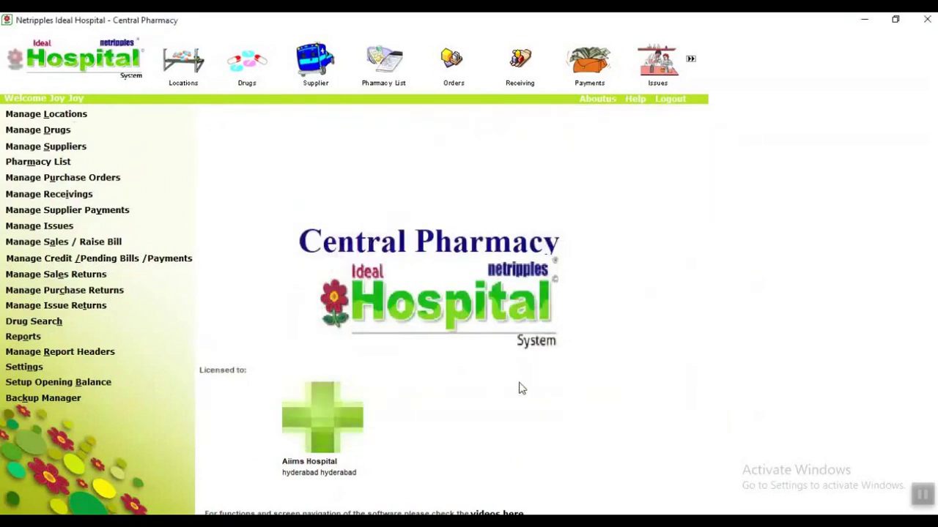
{"action": "left_click", "coordinate": [50, 148]}
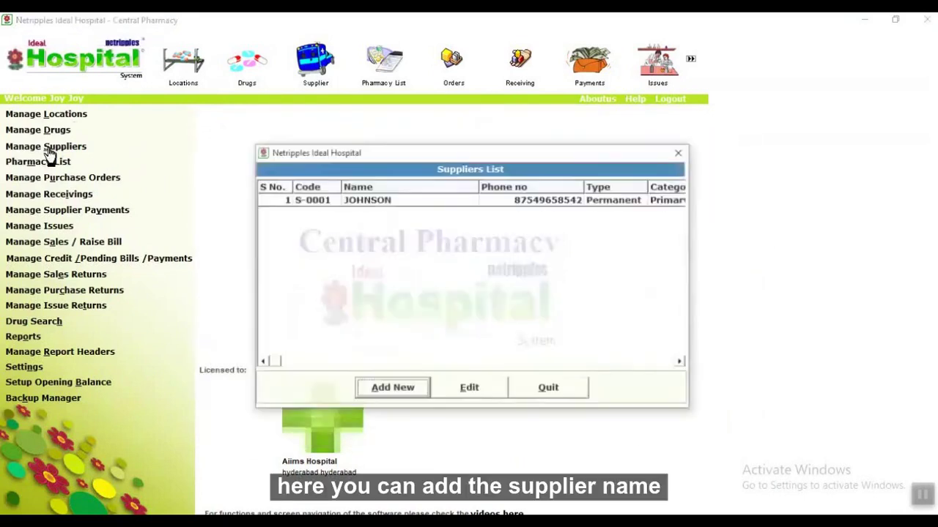
{"action": "left_click", "coordinate": [558, 389]}
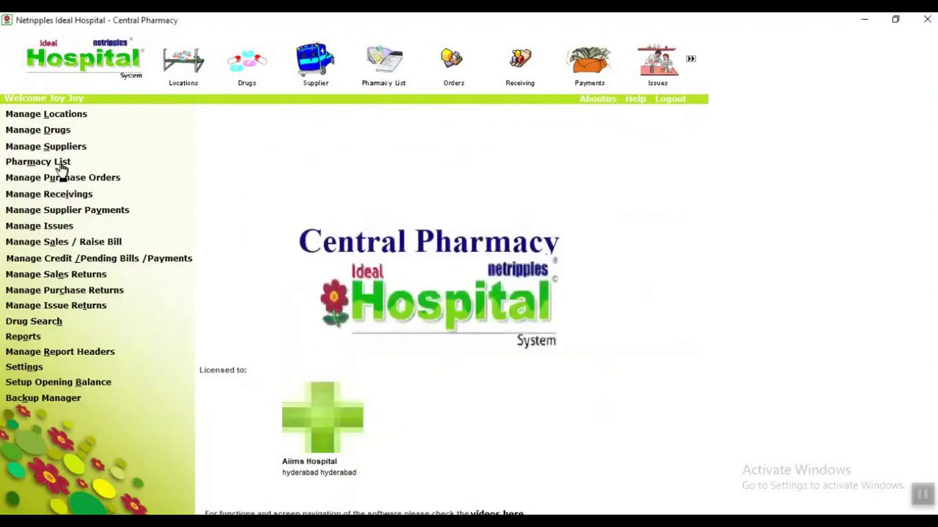
{"action": "left_click", "coordinate": [55, 163]}
{"action": "left_click", "coordinate": [551, 396]}
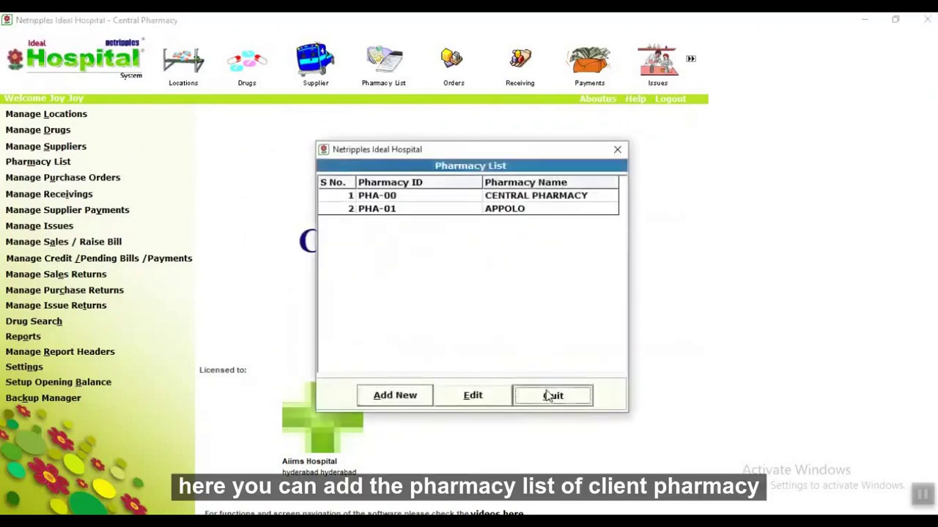
Review the Purchase Orders and Receivings (With Purchase Order) forms, quitting each.
{"action": "left_click", "coordinate": [63, 180]}
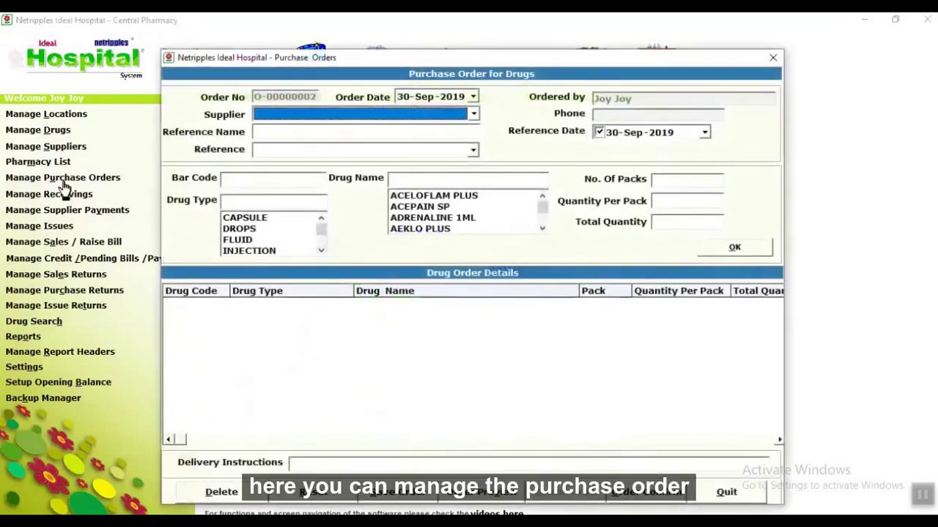
{"action": "left_click", "coordinate": [747, 501]}
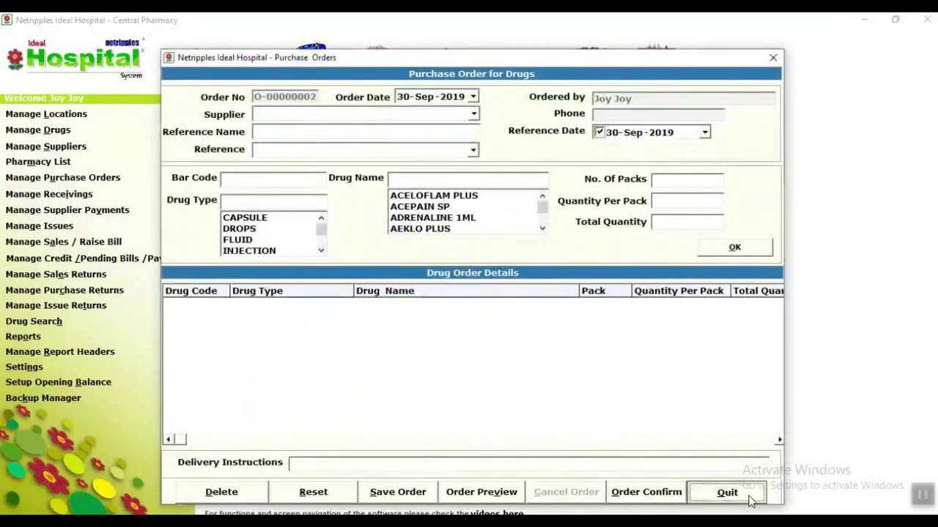
{"action": "left_click", "coordinate": [55, 196]}
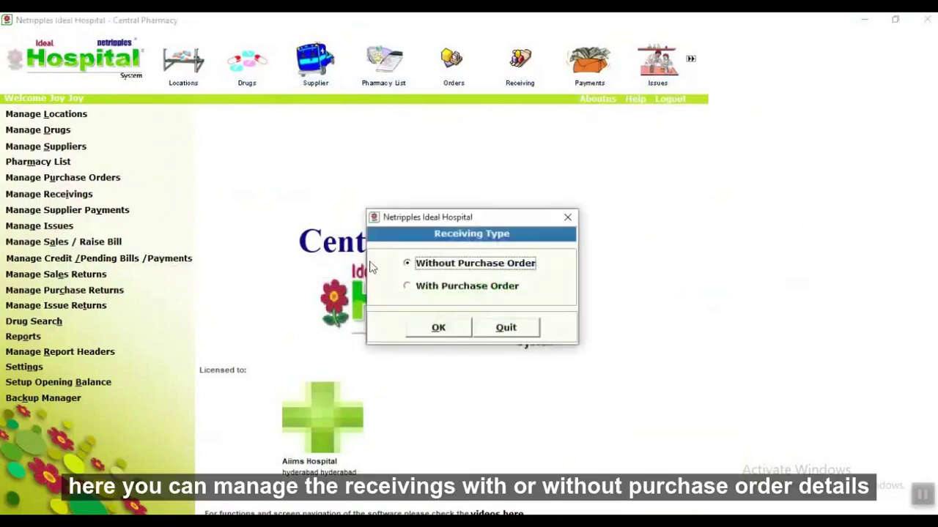
{"action": "left_click", "coordinate": [416, 286]}
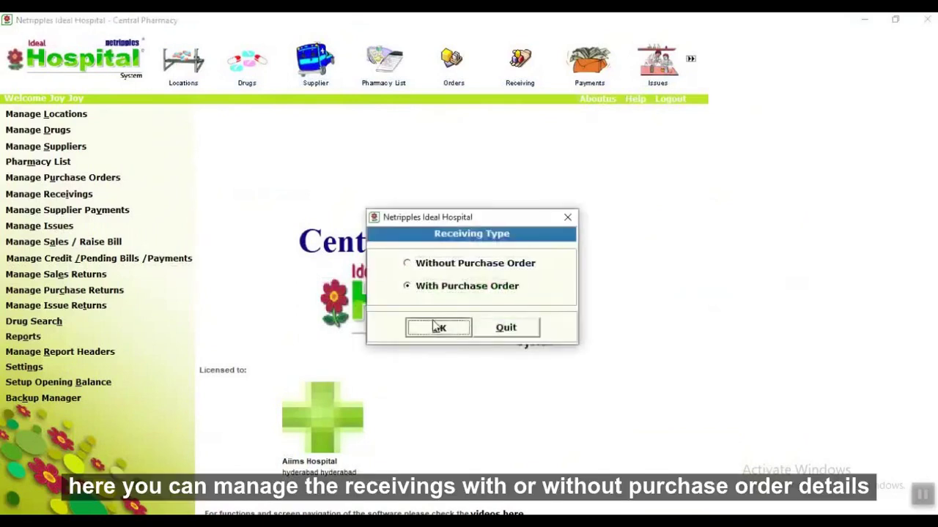
{"action": "left_click", "coordinate": [435, 326]}
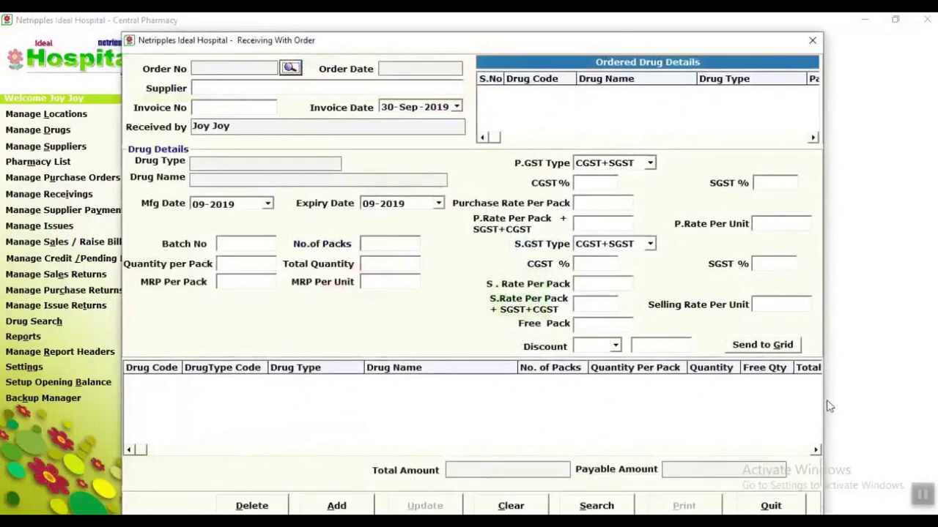
{"action": "left_click", "coordinate": [767, 504]}
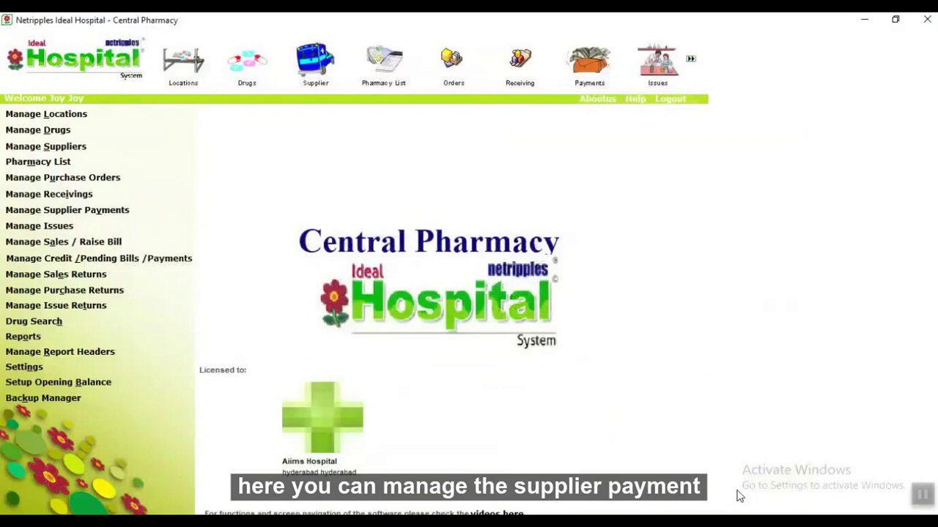
Review the Supplier Payments and Issue with Indent forms, then bring up Manage Sales / Raise Bill.
{"action": "left_click", "coordinate": [41, 211]}
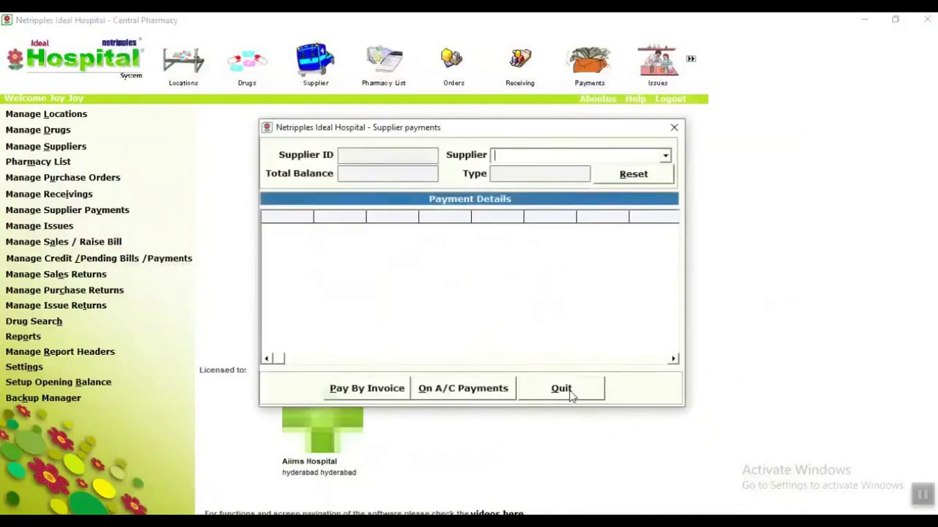
{"action": "left_click", "coordinate": [567, 392]}
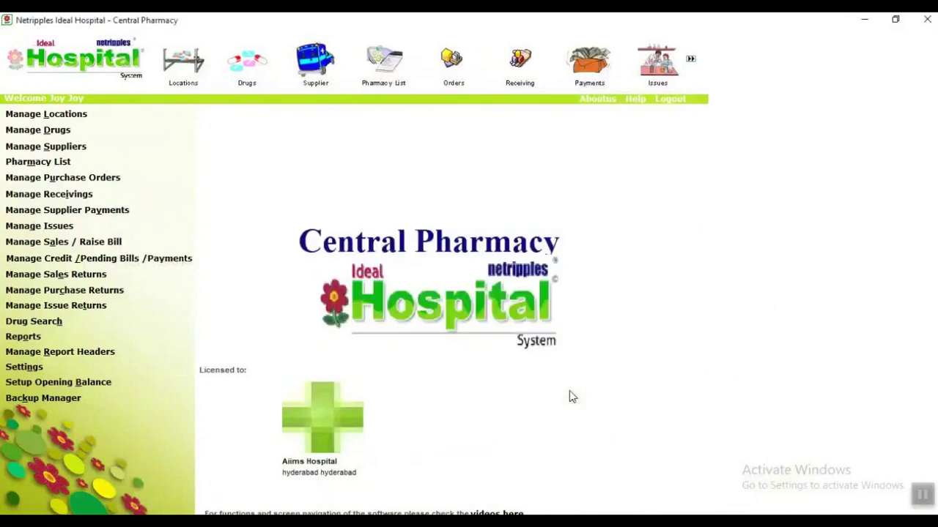
{"action": "left_click", "coordinate": [62, 228]}
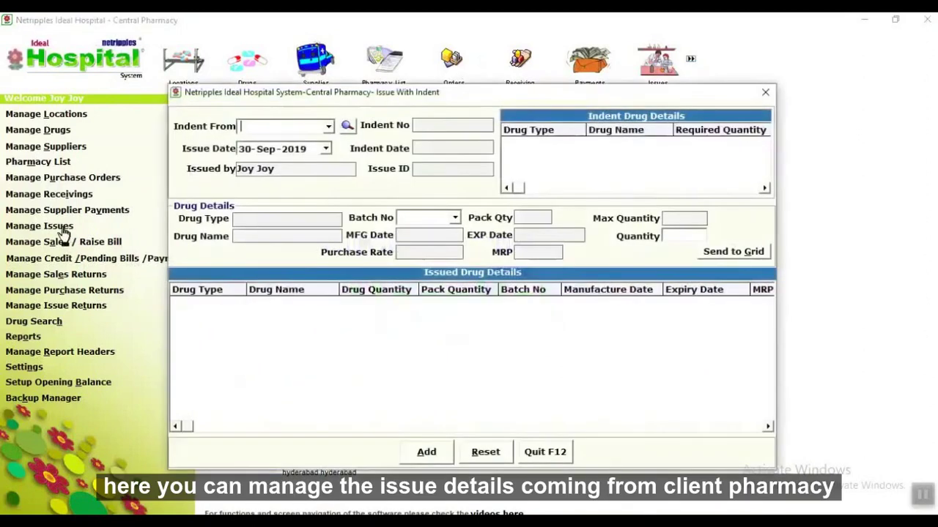
{"action": "left_click", "coordinate": [561, 452]}
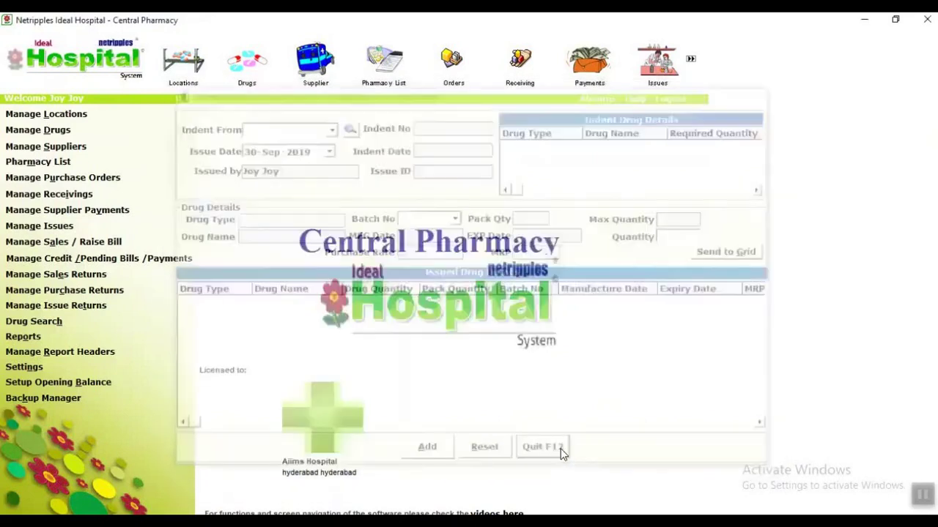
{"action": "left_click", "coordinate": [55, 244]}
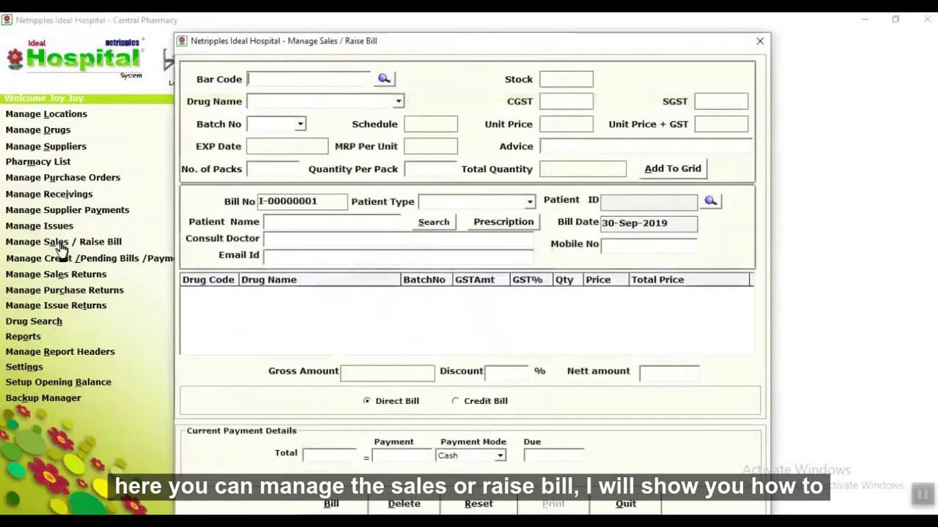